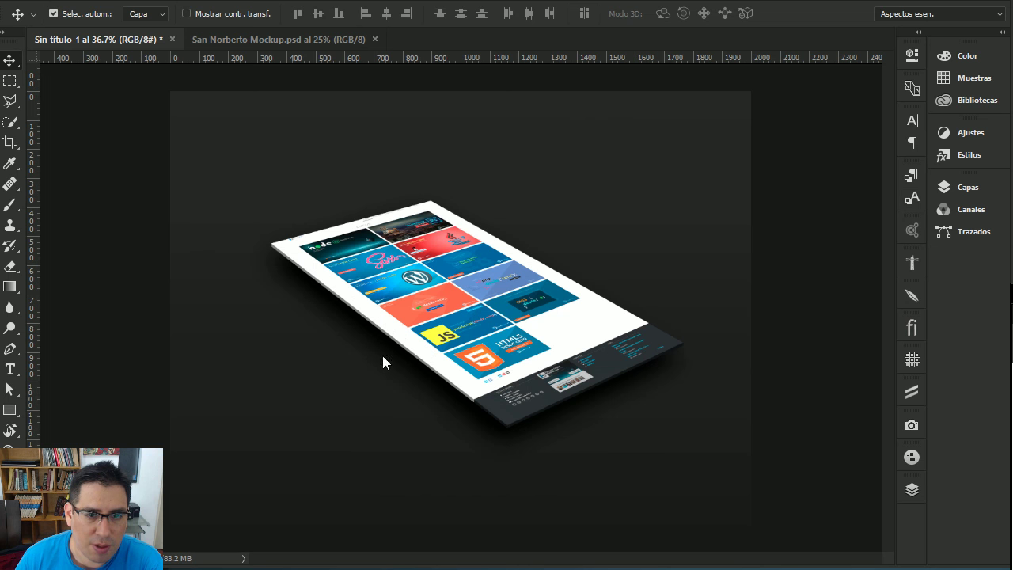
- Show the San Norberto Mockup.psd page at 100% zoom and pan to its header
{"action": "left_click", "coordinate": [250, 39]}
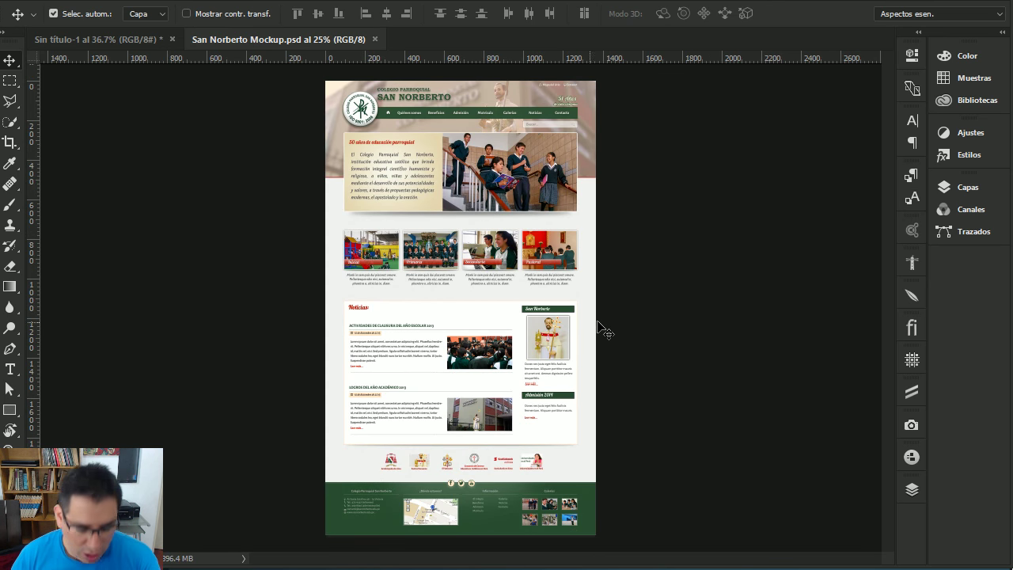
{"action": "key", "text": "ctrl+plus"}
{"action": "key", "text": "ctrl+plus"}
{"action": "key", "text": "ctrl+plus"}
{"action": "key", "text": "ctrl+plus"}
{"action": "scroll", "coordinate": [667, 353], "scroll_direction": "up", "scroll_amount": 1}
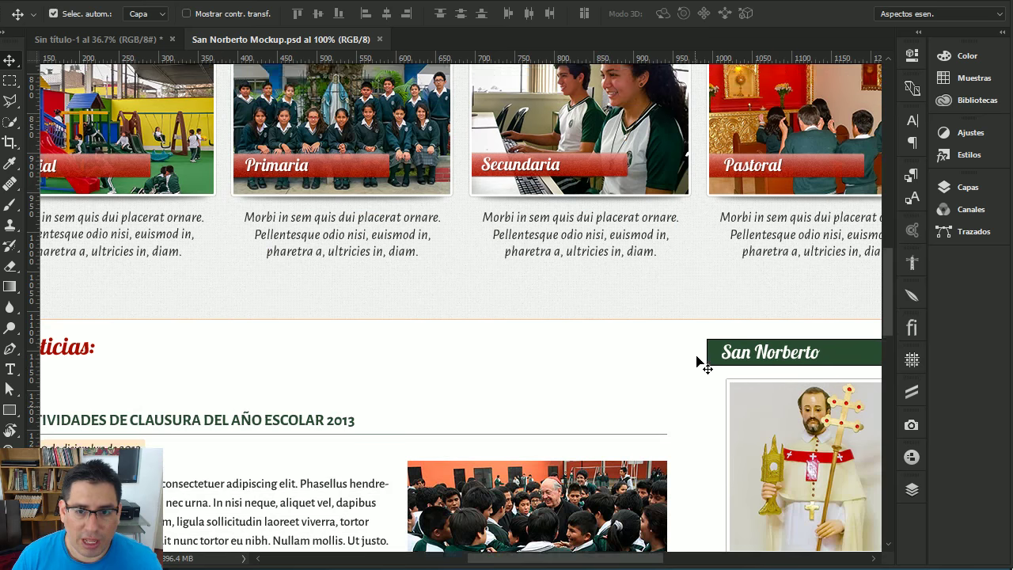
{"action": "scroll", "coordinate": [700, 364], "scroll_direction": "up", "scroll_amount": 2}
{"action": "scroll", "coordinate": [701, 364], "scroll_direction": "up", "scroll_amount": 2}
{"action": "key", "text": "c"}
{"action": "scroll", "coordinate": [461, 234], "scroll_direction": "up", "scroll_amount": 2}
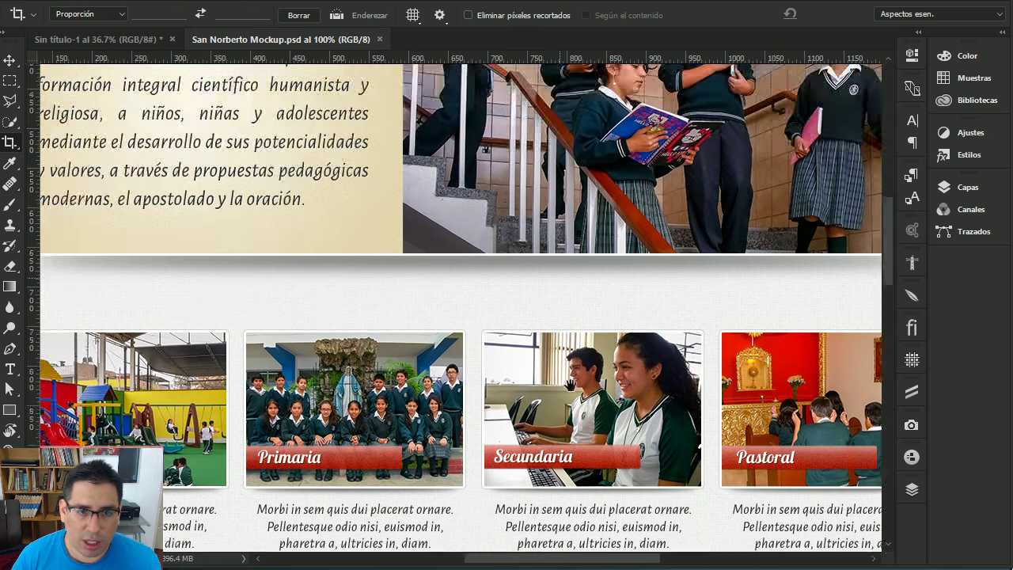
{"action": "scroll", "coordinate": [461, 233], "scroll_direction": "up", "scroll_amount": 3}
{"action": "left_click_drag", "start_coordinate": [462, 233], "coordinate": [511, 335]}
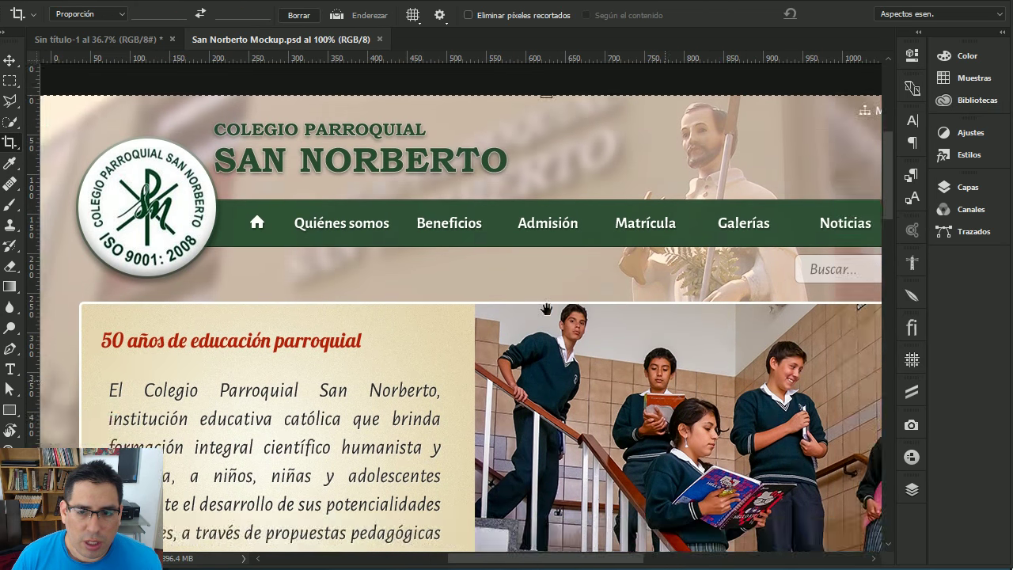
- Scroll down through the rest of the page, then fit it whole on screen with the Move tool
{"action": "scroll", "coordinate": [512, 336], "scroll_direction": "down", "scroll_amount": 2}
{"action": "scroll", "coordinate": [474, 356], "scroll_direction": "down", "scroll_amount": 1}
{"action": "scroll", "coordinate": [398, 412], "scroll_direction": "down", "scroll_amount": 3}
{"action": "scroll", "coordinate": [398, 412], "scroll_direction": "left", "scroll_amount": 4}
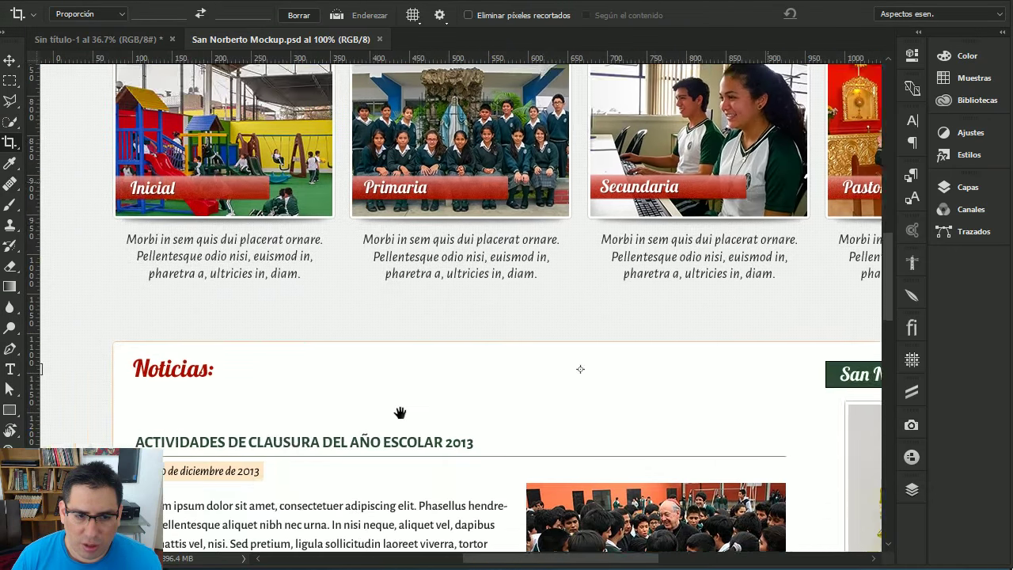
{"action": "scroll", "coordinate": [424, 363], "scroll_direction": "down", "scroll_amount": 1}
{"action": "key", "text": "ctrl+0"}
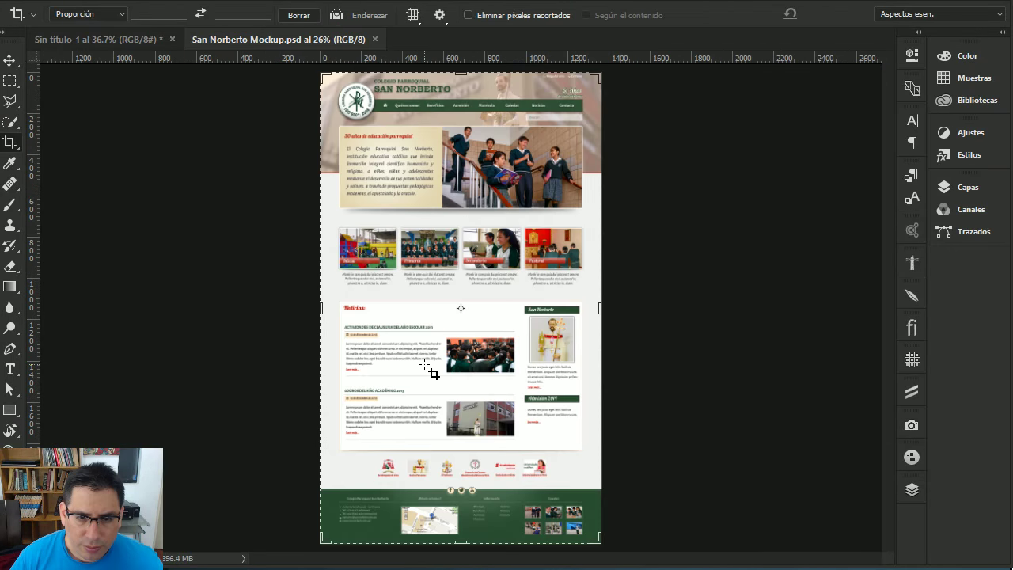
{"action": "left_click", "coordinate": [10, 60]}
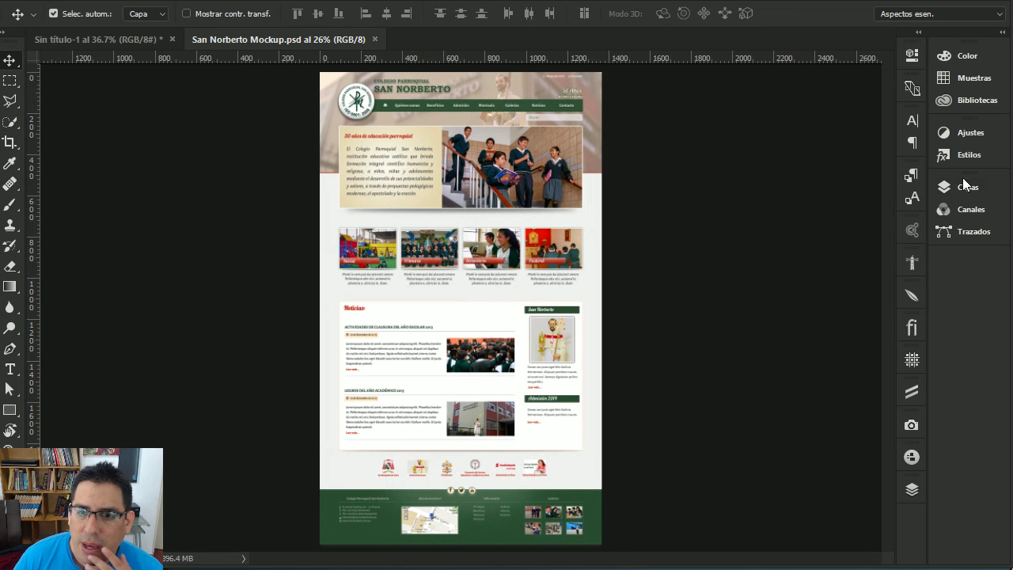
- Collapse the logo, Header, Features, Main, Postscript, Footer and Fondos groups in the Layers panel
{"action": "left_click", "coordinate": [1002, 31]}
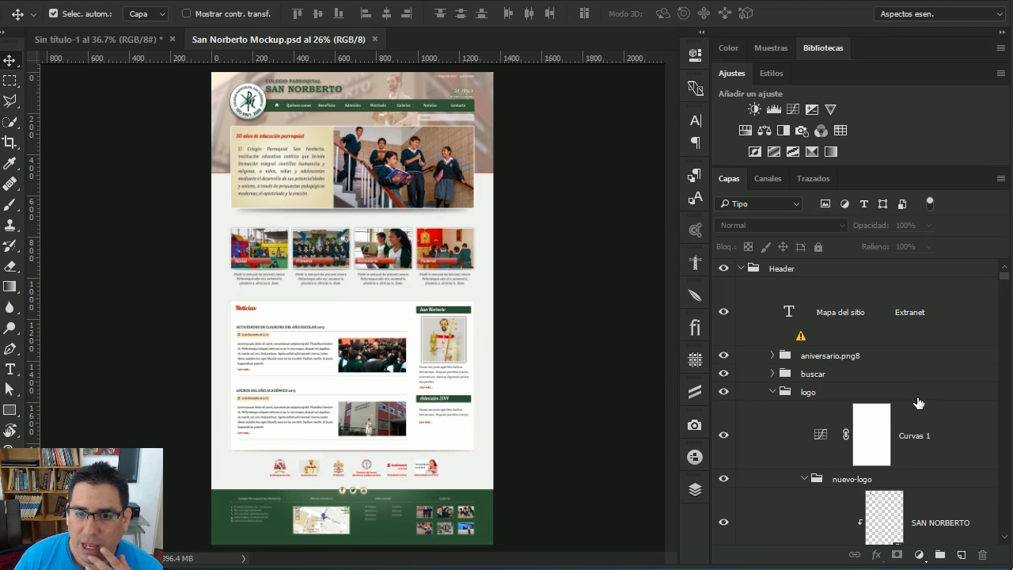
{"action": "left_click", "coordinate": [772, 391]}
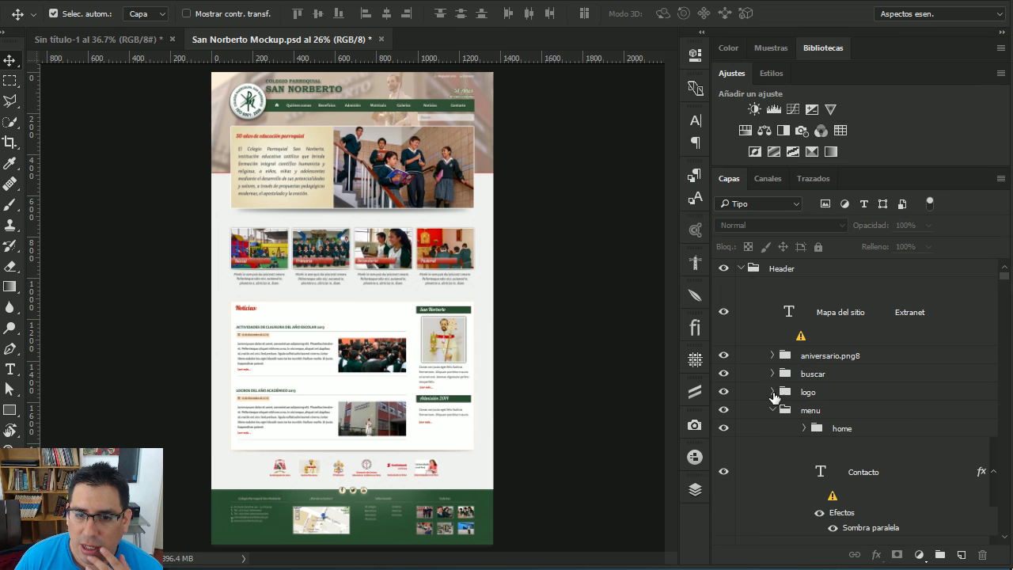
{"action": "left_click", "coordinate": [741, 269]}
{"action": "left_click", "coordinate": [741, 287]}
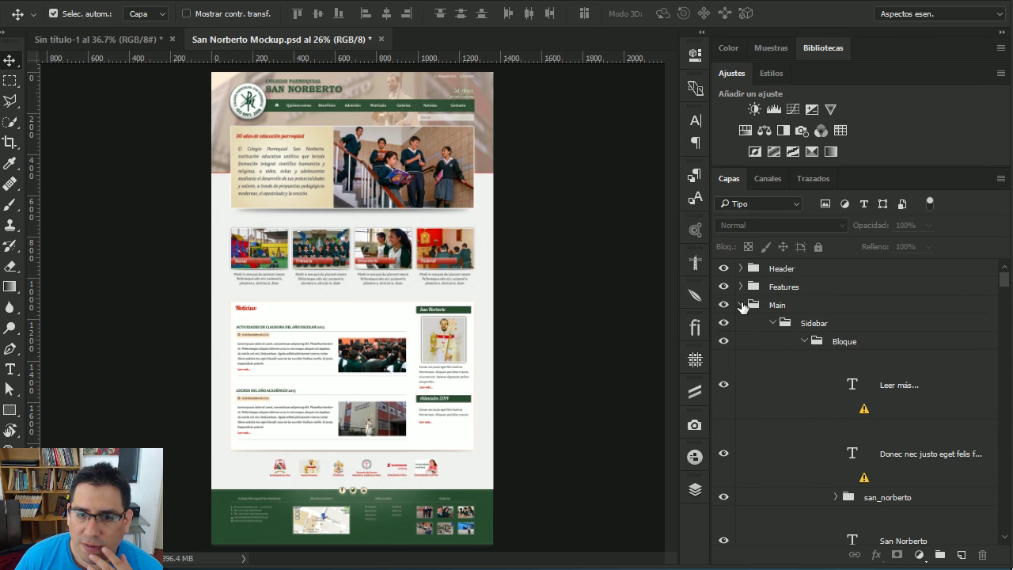
{"action": "left_click", "coordinate": [741, 304]}
{"action": "left_click", "coordinate": [740, 323]}
{"action": "left_click", "coordinate": [741, 341]}
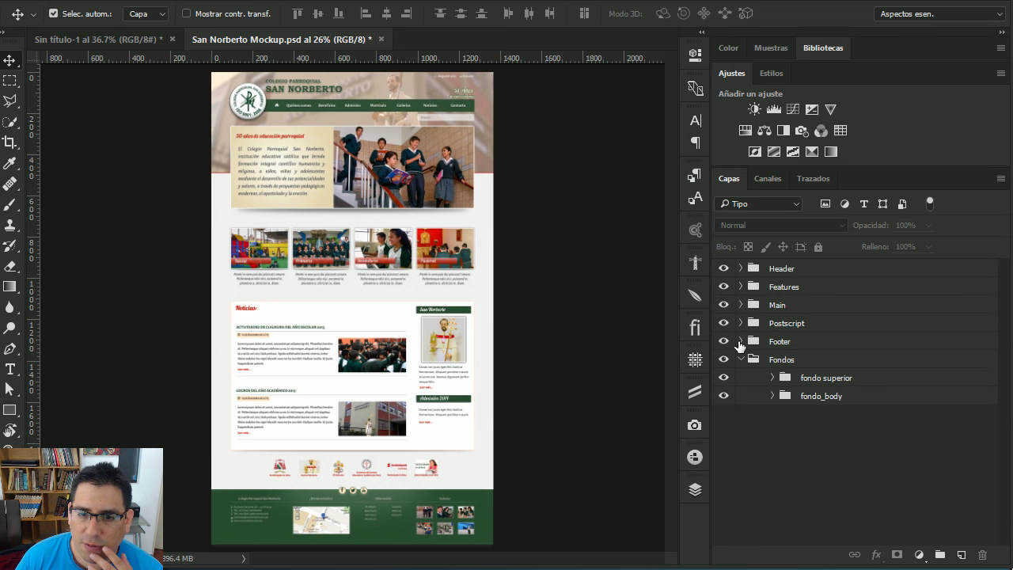
{"action": "left_click", "coordinate": [740, 359]}
- Hide each group from Fondos up to Header, then make them all visible again
{"action": "left_click", "coordinate": [724, 359]}
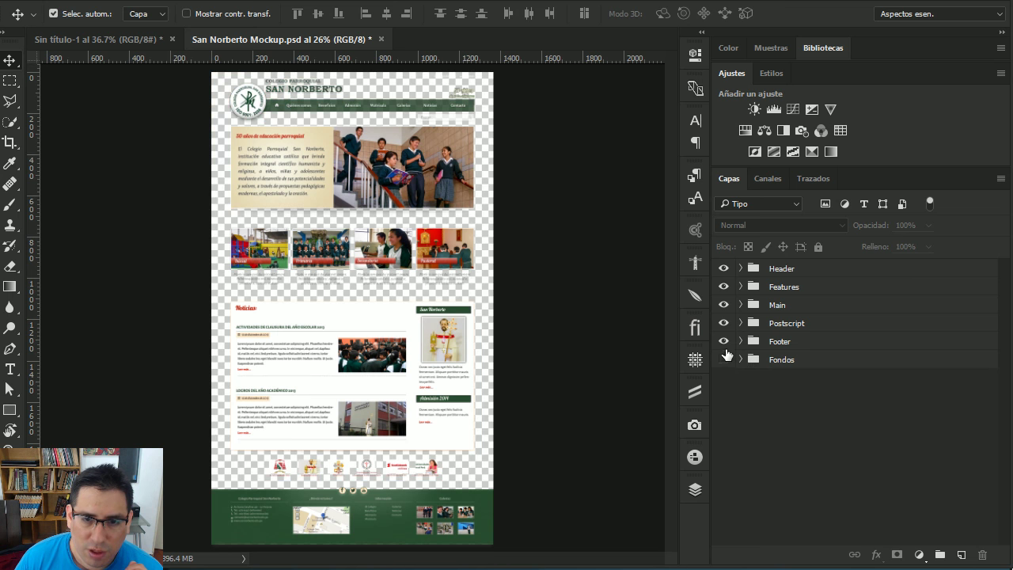
{"action": "left_click", "coordinate": [723, 340]}
{"action": "left_click", "coordinate": [723, 323]}
{"action": "left_click", "coordinate": [723, 304]}
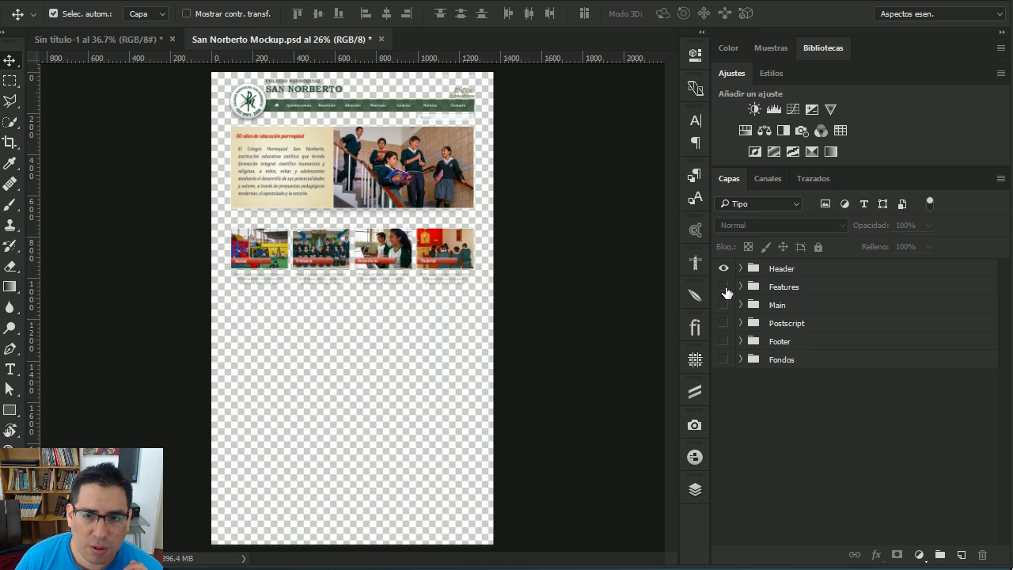
{"action": "left_click", "coordinate": [723, 286]}
{"action": "left_click", "coordinate": [723, 269]}
{"action": "left_click", "coordinate": [724, 268]}
{"action": "left_click", "coordinate": [723, 286]}
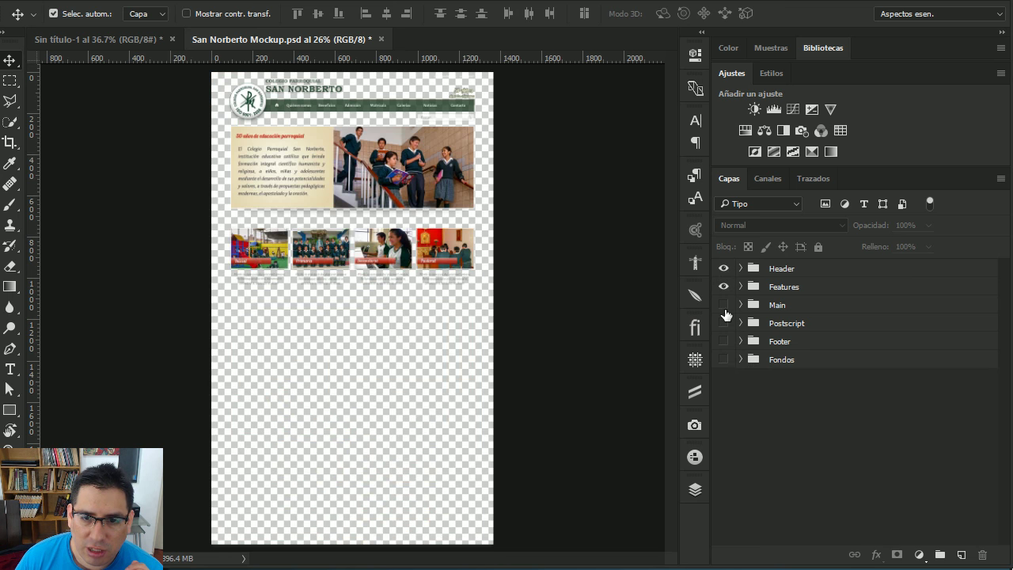
{"action": "left_click", "coordinate": [723, 304]}
{"action": "left_click", "coordinate": [723, 323]}
{"action": "left_click", "coordinate": [723, 341]}
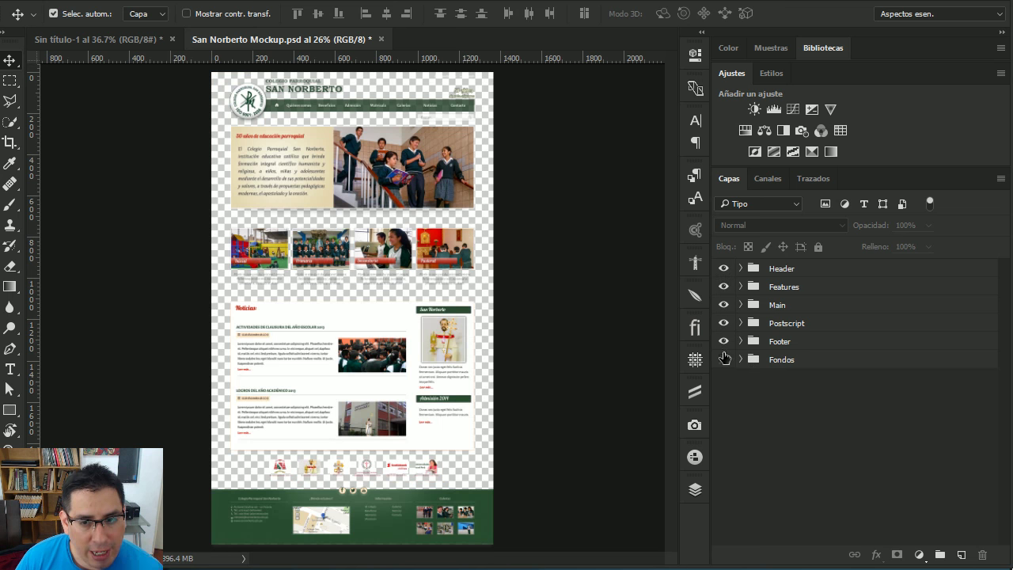
{"action": "left_click", "coordinate": [723, 360]}
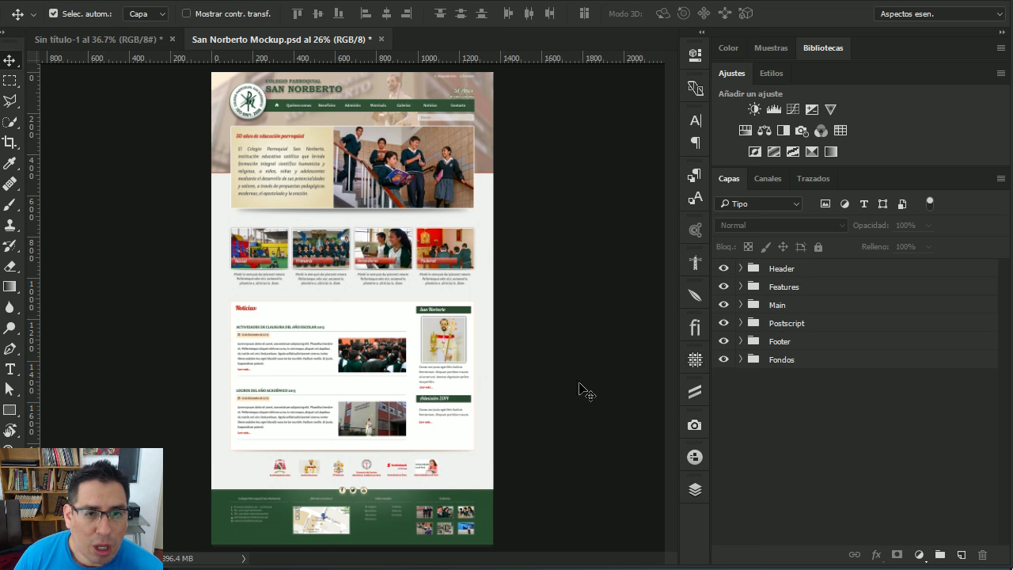
- Deselect all layers and stamp the visible page into a new merged layer, Capa 9
{"action": "left_click", "coordinate": [827, 277]}
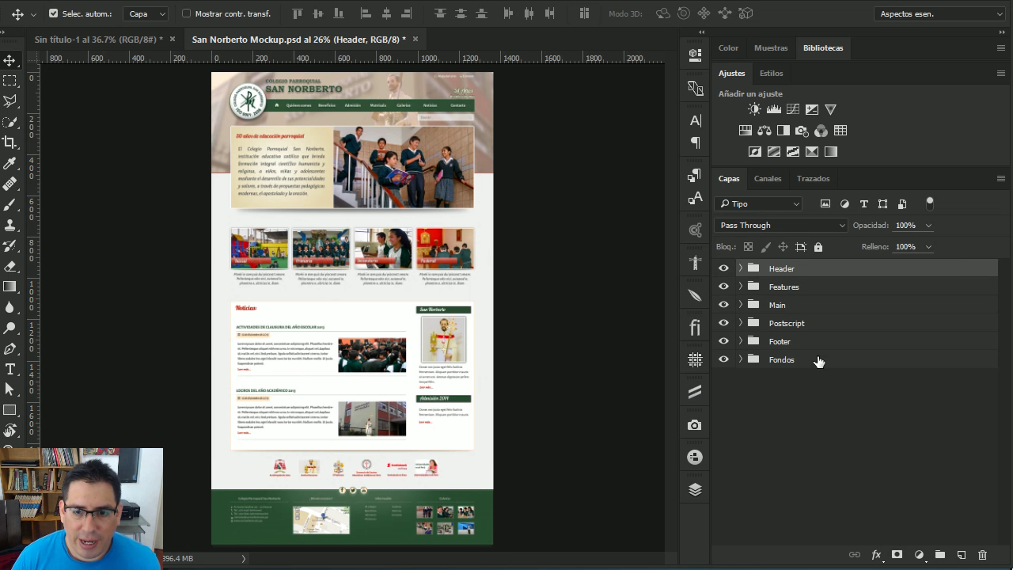
{"action": "left_click", "coordinate": [849, 427]}
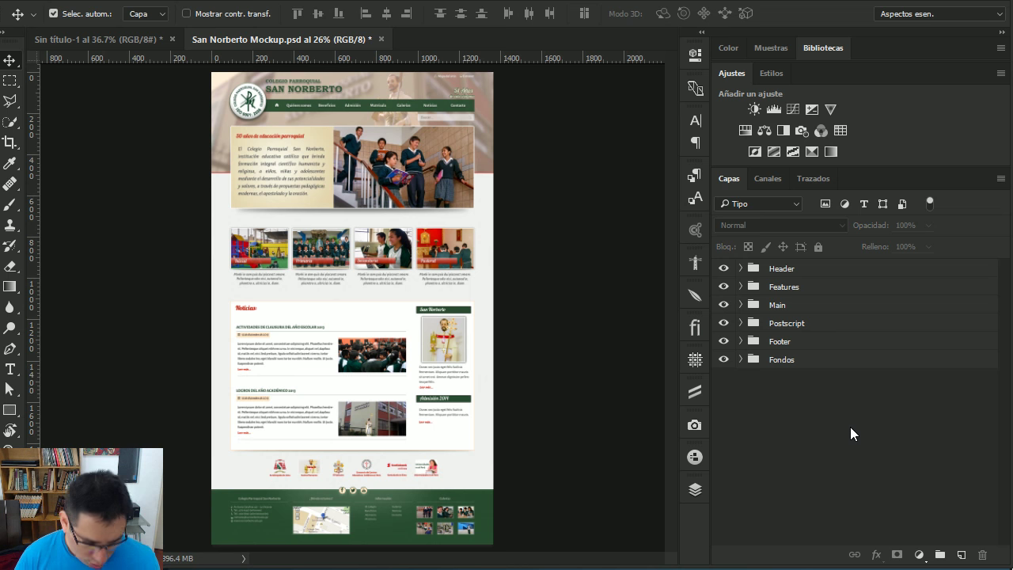
{"action": "key", "text": "ctrl"}
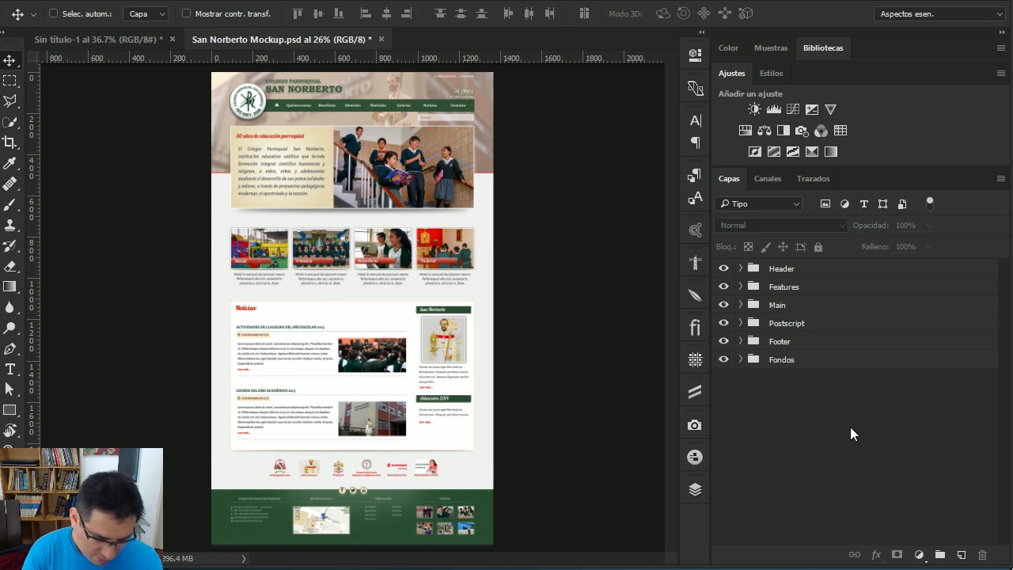
{"action": "key", "text": "ctrl+shift+alt+e"}
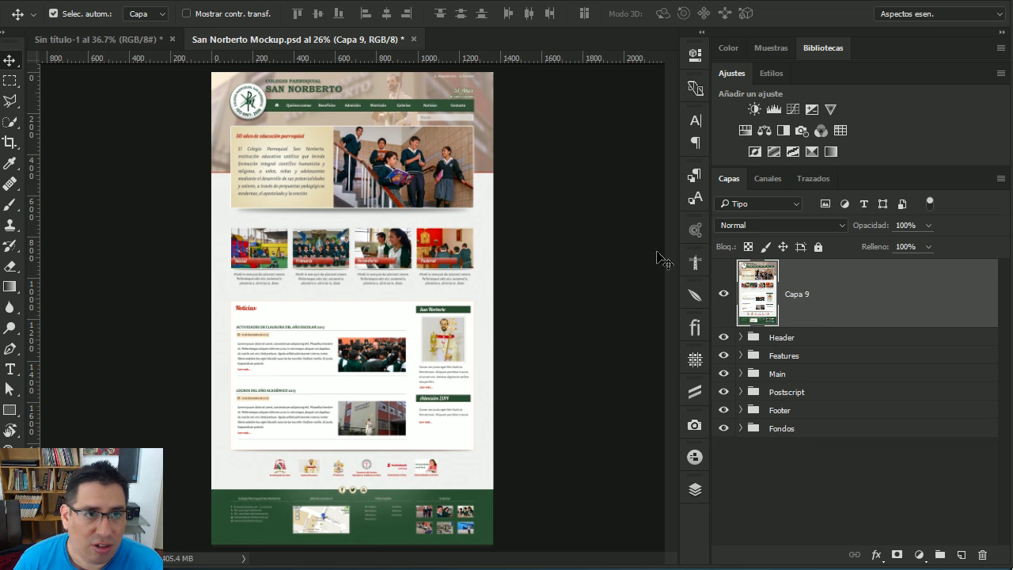
{"action": "left_click", "coordinate": [43, 1]}
- Create a new 1920 × 1080 px, 72 ppi document named mockup-32
{"action": "left_click", "coordinate": [45, 8]}
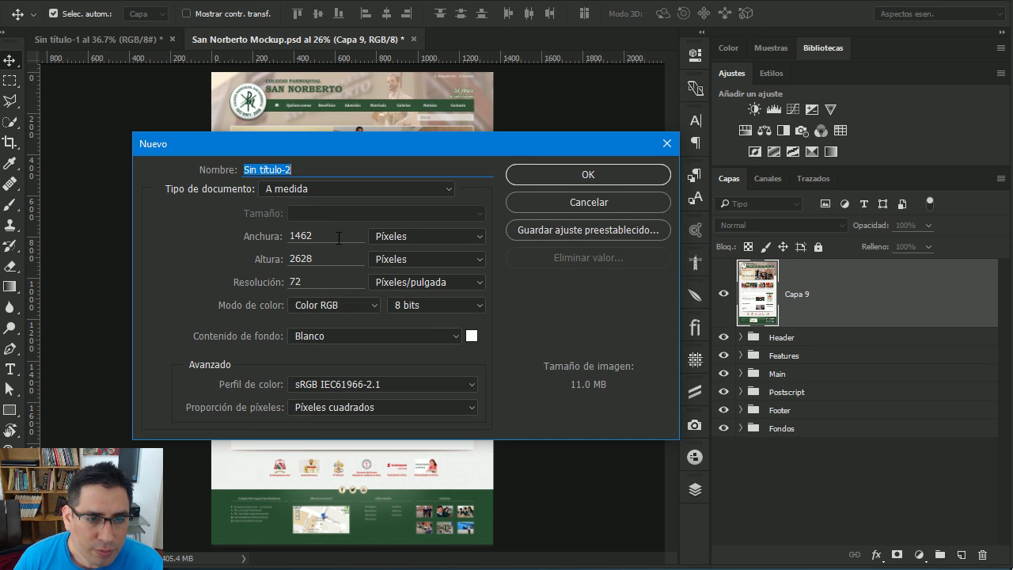
{"action": "left_click", "coordinate": [312, 236]}
{"action": "double_click", "coordinate": [313, 236]}
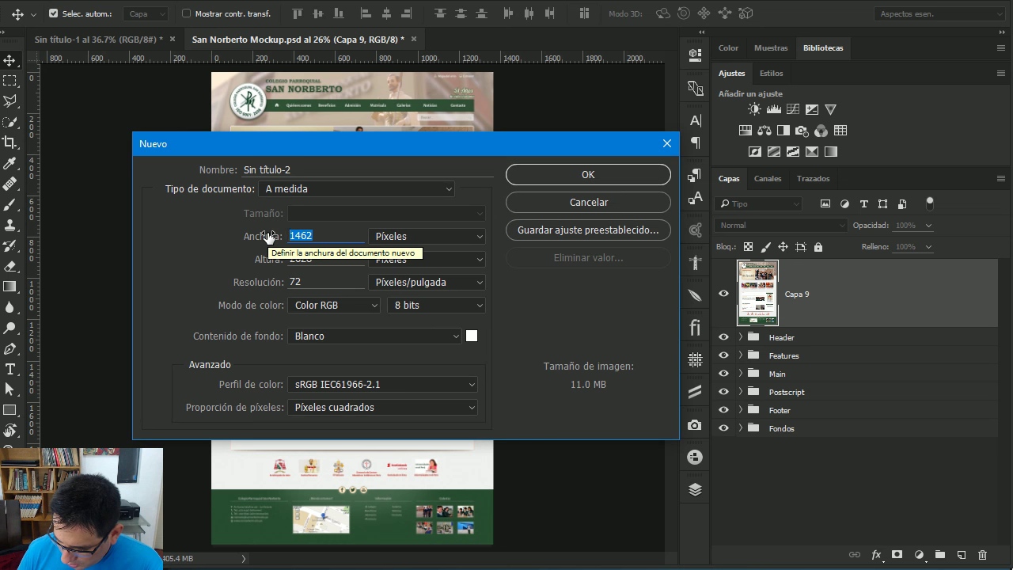
{"action": "type", "text": "128"}
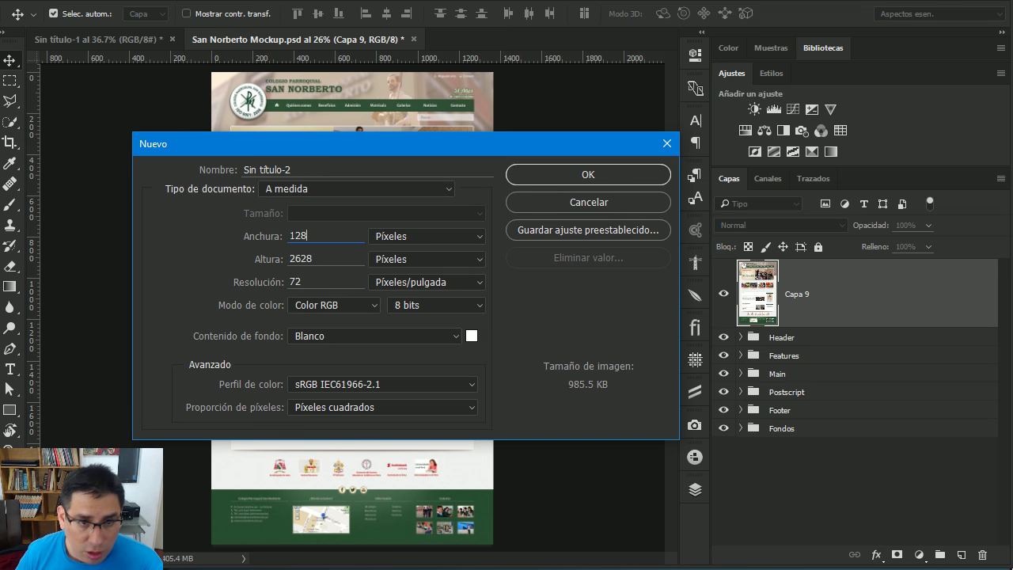
{"action": "type", "text": "0"}
{"action": "double_click", "coordinate": [305, 259]}
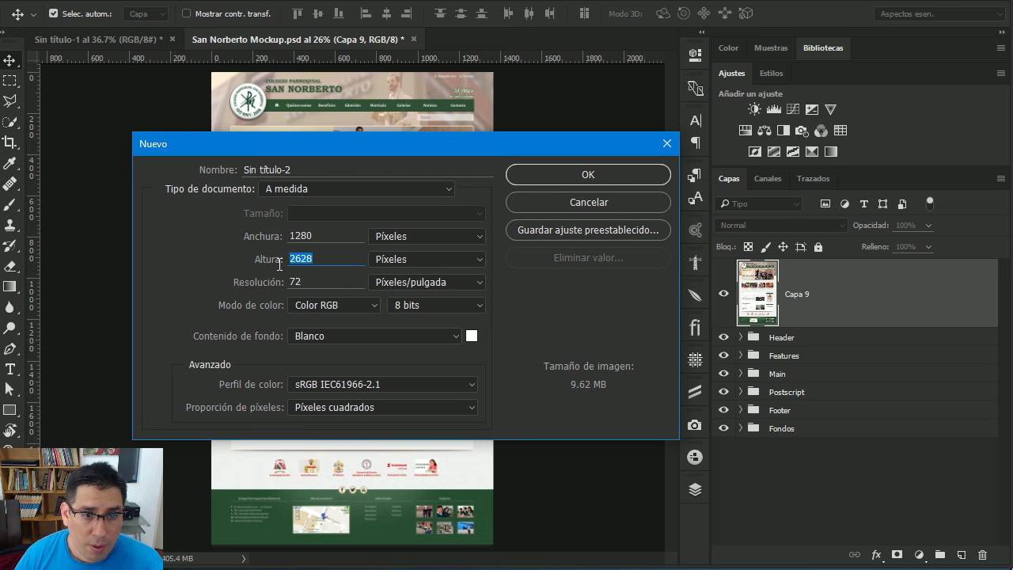
{"action": "type", "text": "720"}
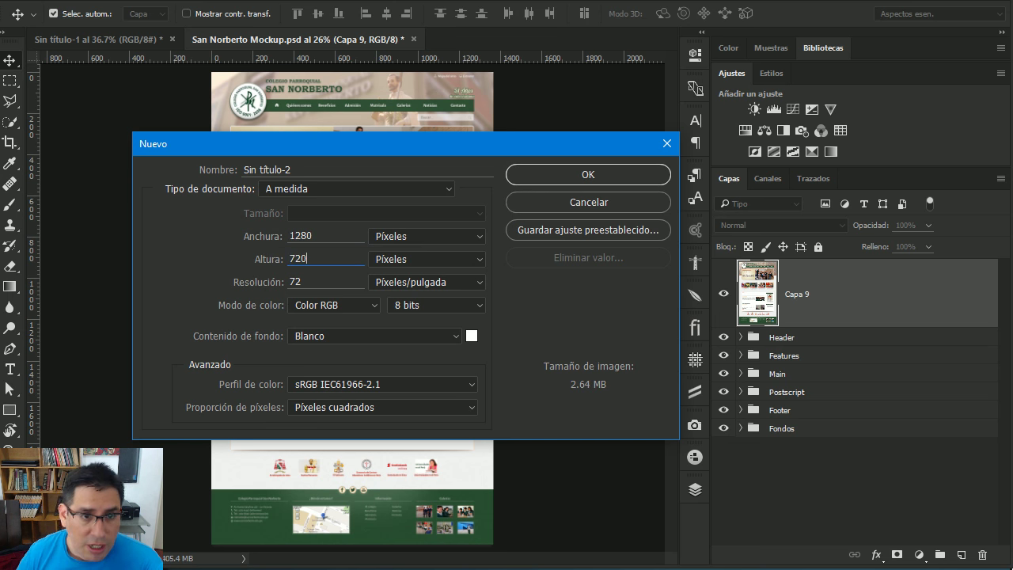
{"action": "double_click", "coordinate": [329, 237]}
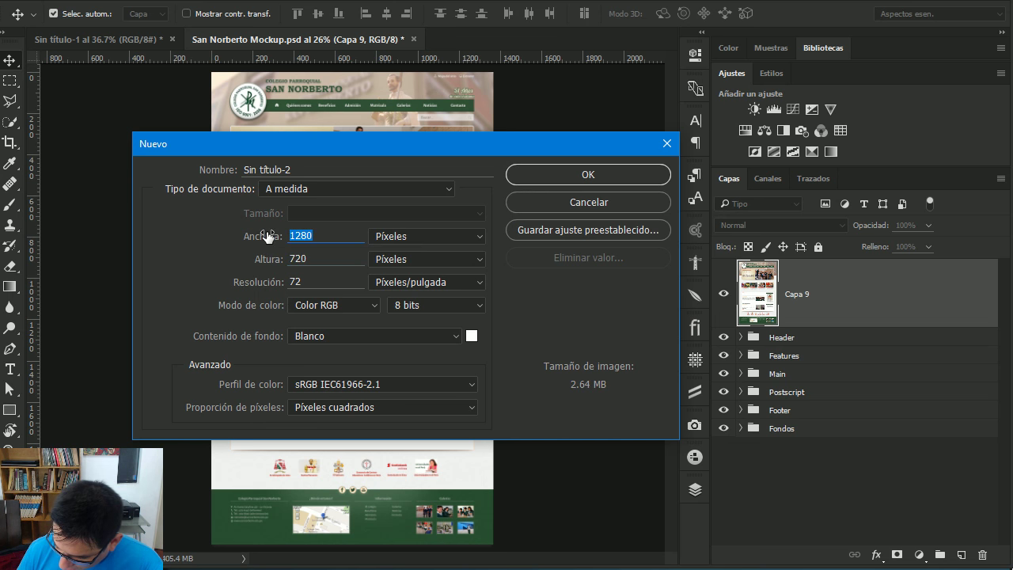
{"action": "type", "text": "19"}
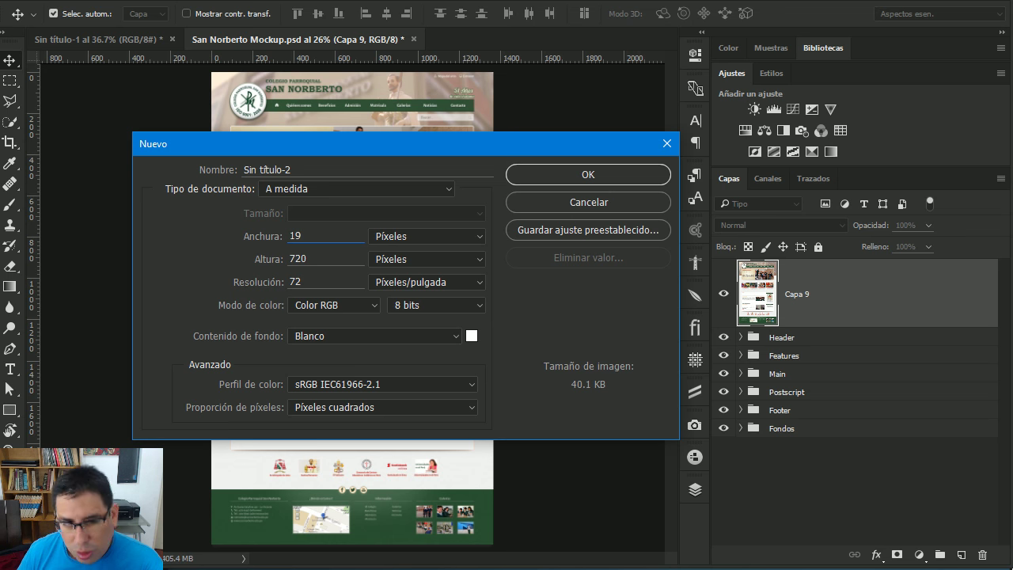
{"action": "type", "text": "20"}
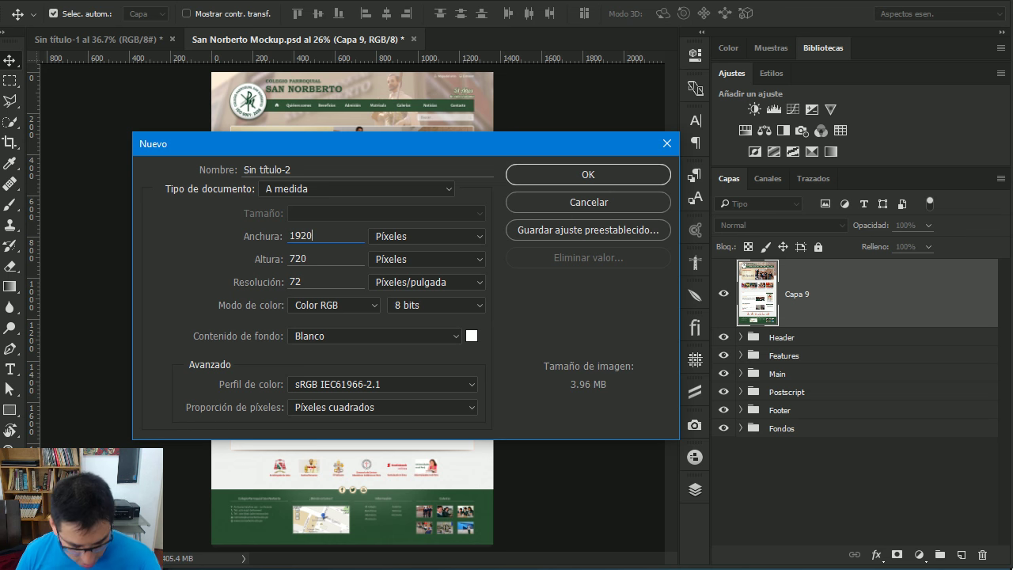
{"action": "key", "text": "Tab"}
{"action": "type", "text": "10"}
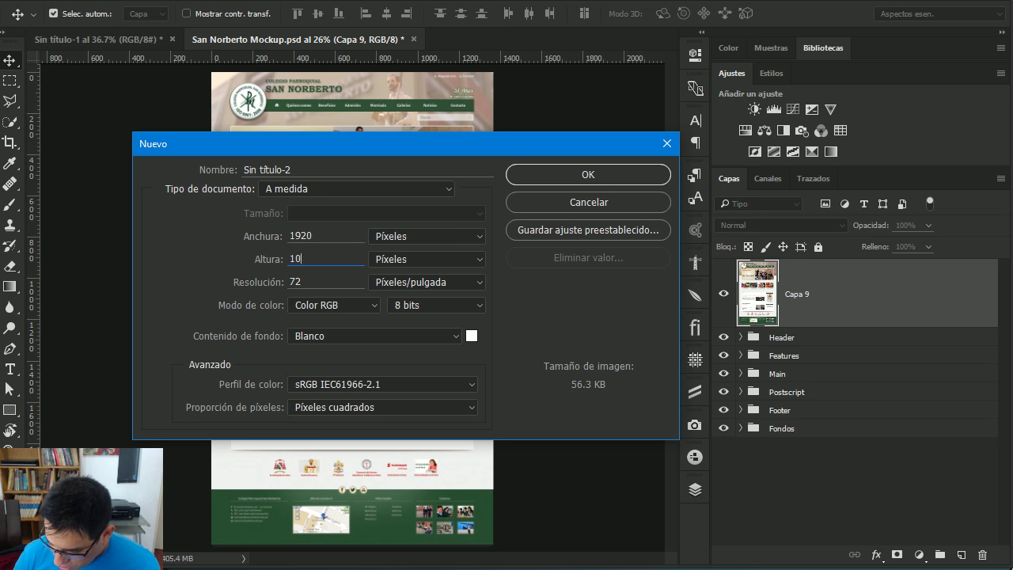
{"action": "type", "text": "80"}
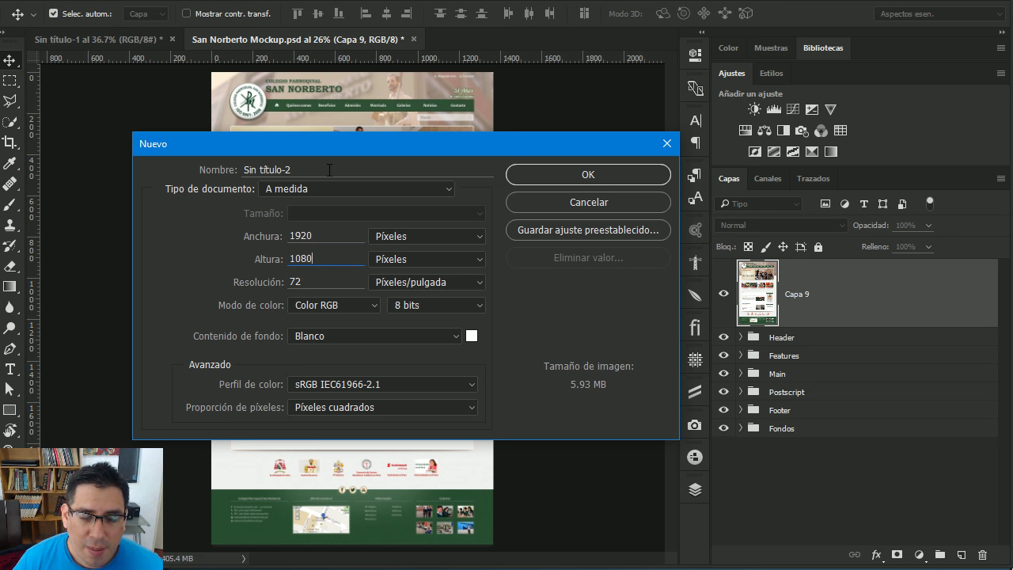
{"action": "left_click_drag", "start_coordinate": [329, 169], "coordinate": [243, 167]}
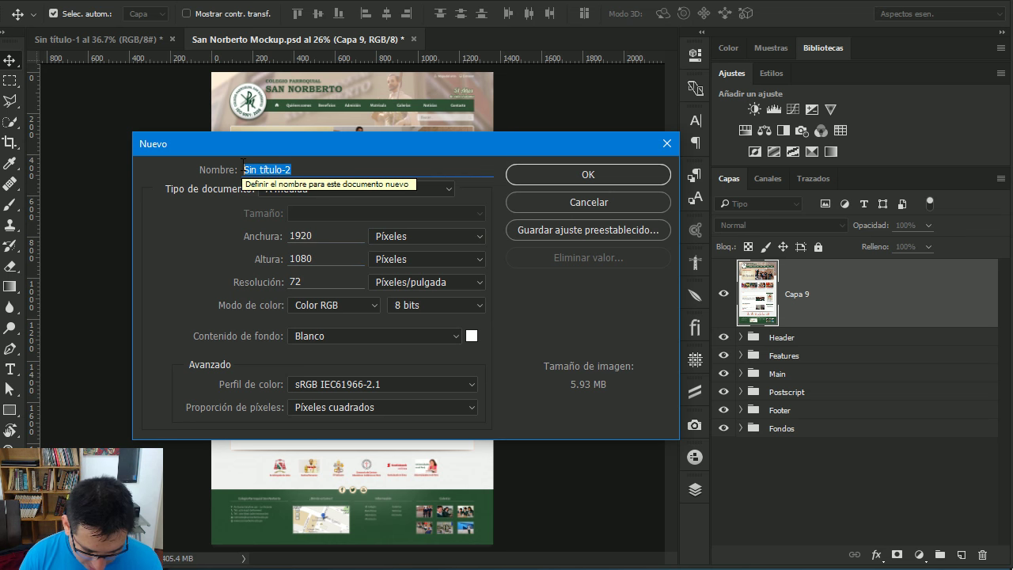
{"action": "type", "text": "mockup-32"}
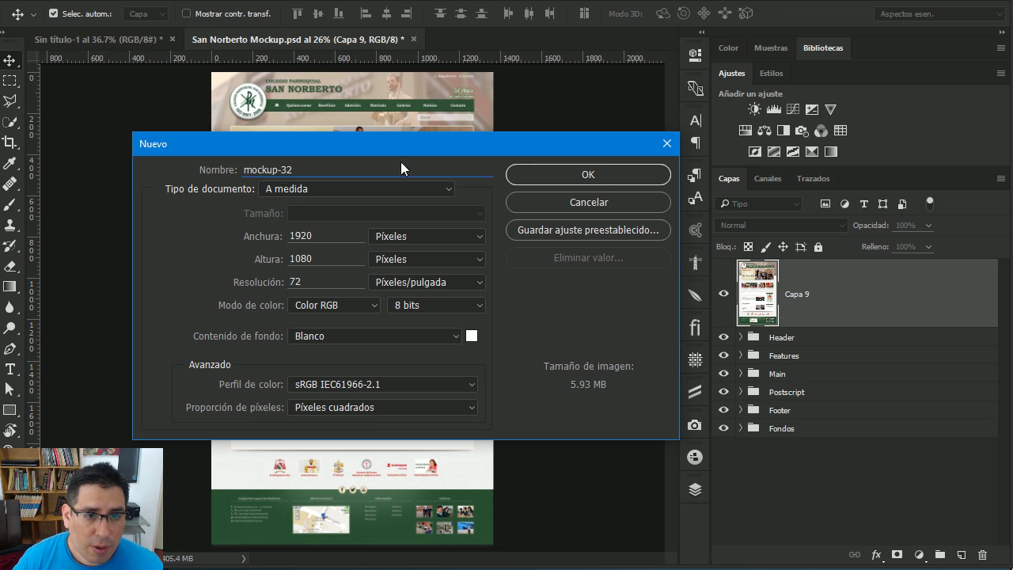
{"action": "left_click", "coordinate": [572, 176]}
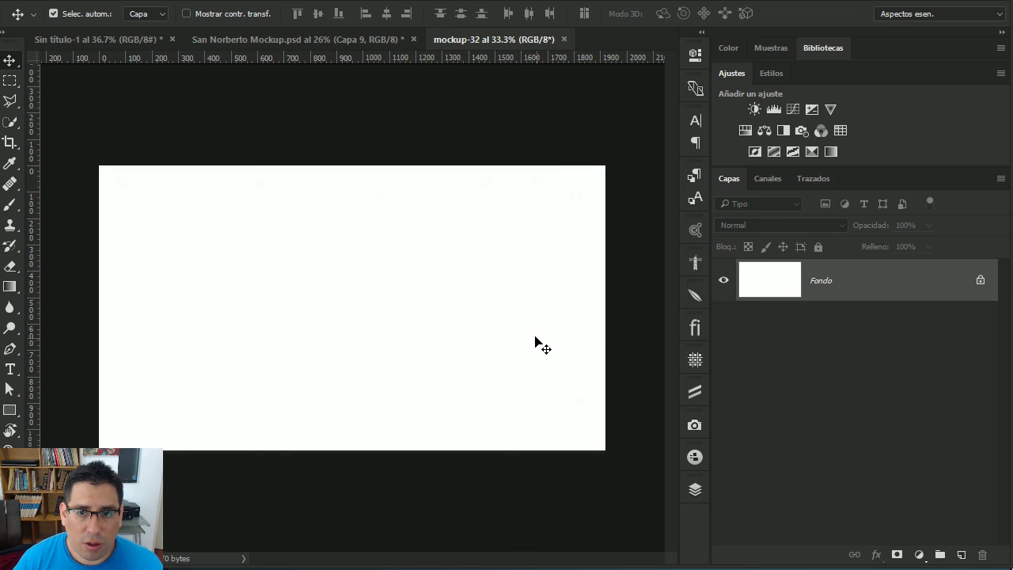
- Crop-extend the mockup-32 canvas upward to 1296 px tall
{"action": "left_click", "coordinate": [1001, 33]}
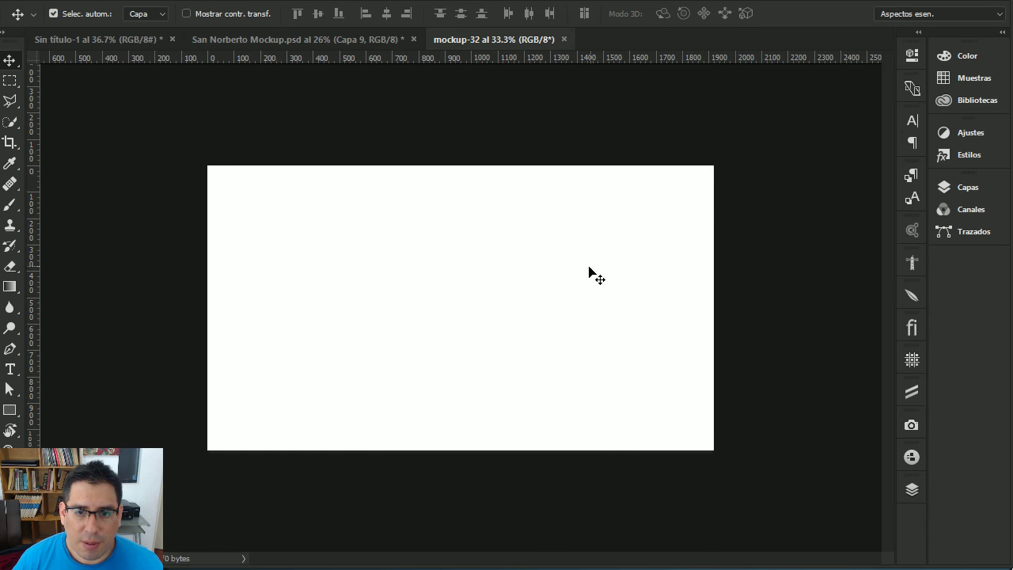
{"action": "key", "text": "c"}
{"action": "left_click_drag", "start_coordinate": [464, 166], "coordinate": [467, 132]}
{"action": "key", "text": "Return"}
{"action": "left_click", "coordinate": [10, 61]}
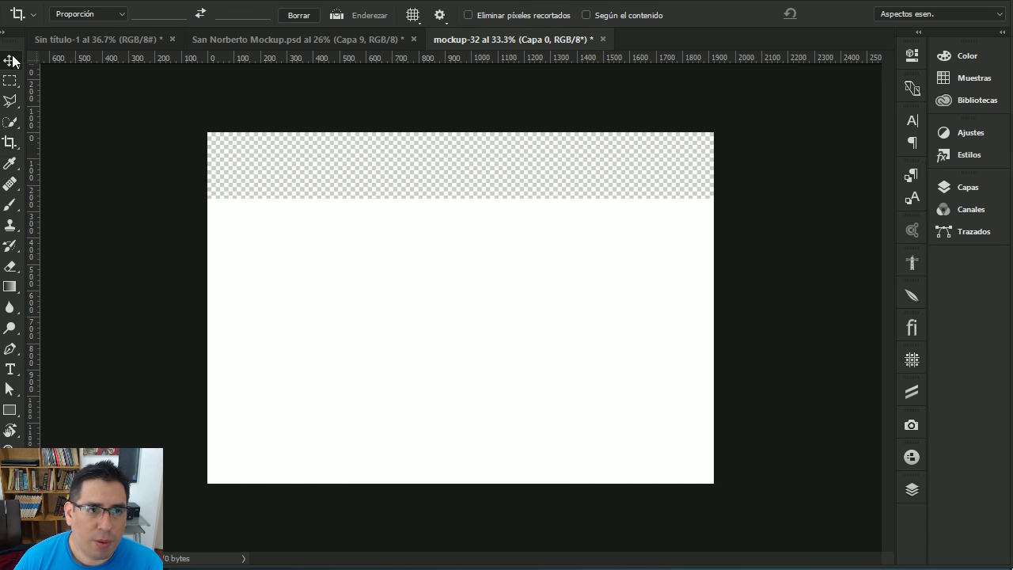
- Add a near-black Solid Color fill layer, delete Capa 0, and return to San Norberto Mockup
{"action": "left_click", "coordinate": [822, 244]}
{"action": "left_click", "coordinate": [1002, 32]}
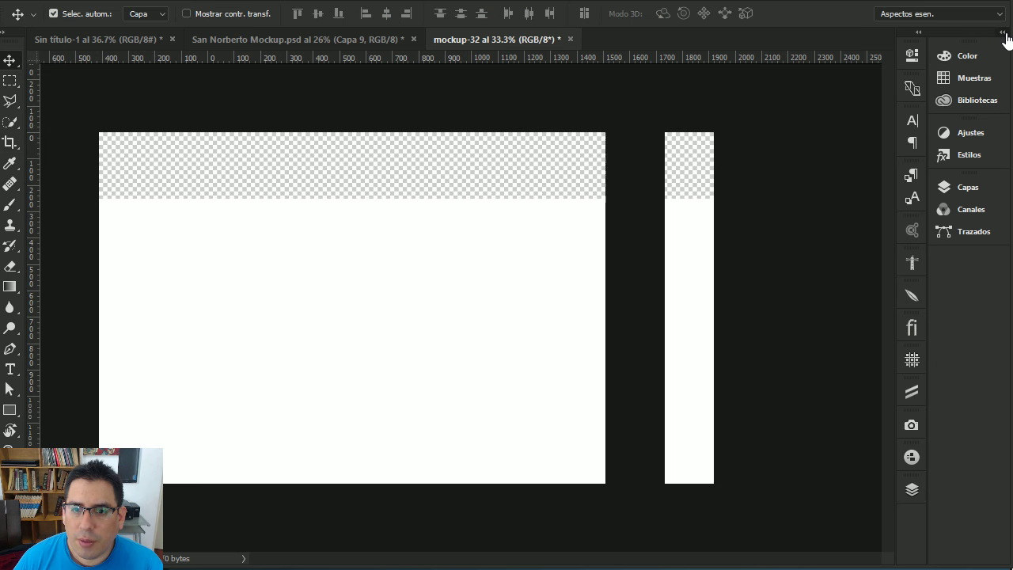
{"action": "left_click", "coordinate": [918, 554]}
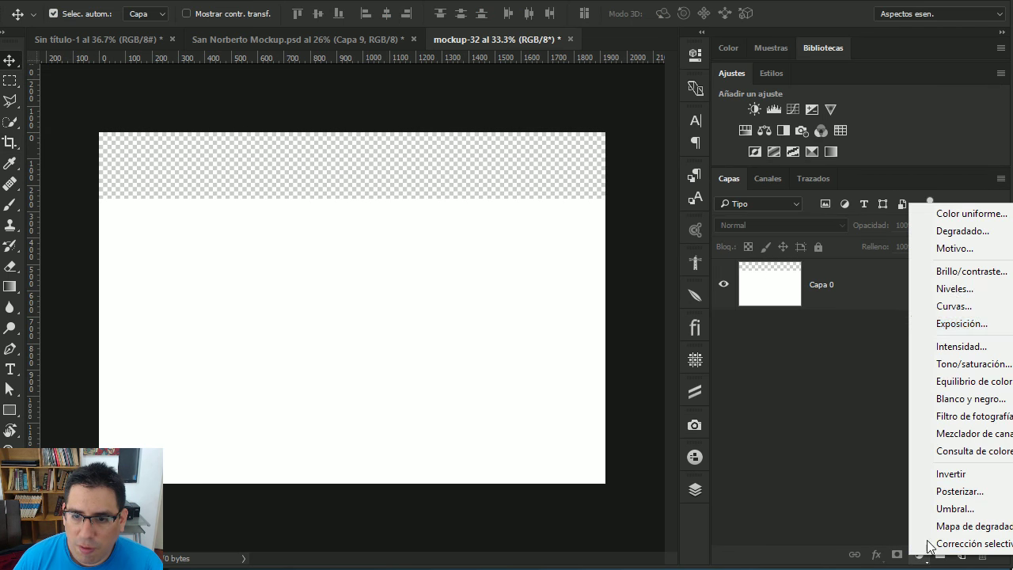
{"action": "left_click", "coordinate": [961, 211]}
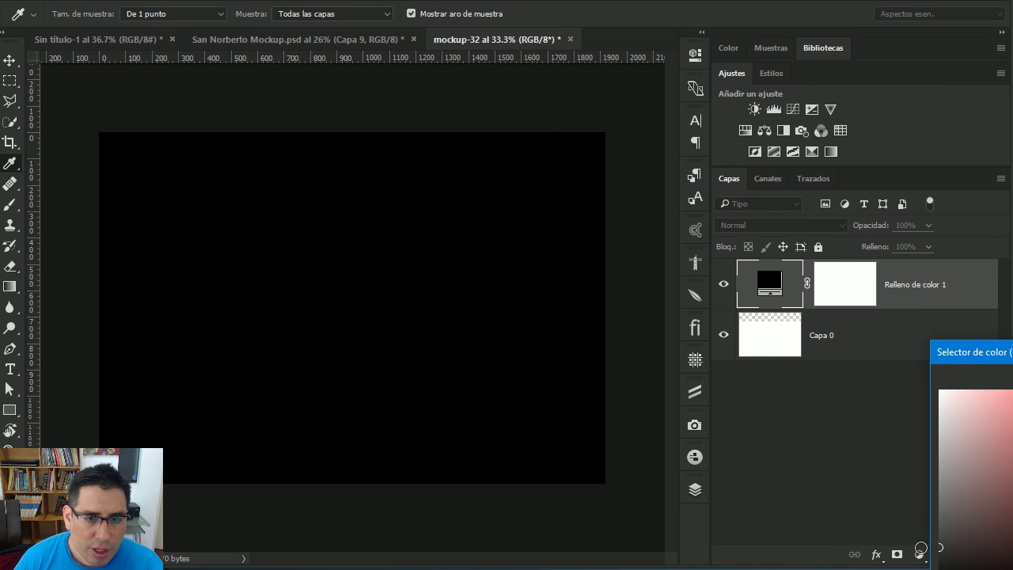
{"action": "left_click", "coordinate": [920, 547]}
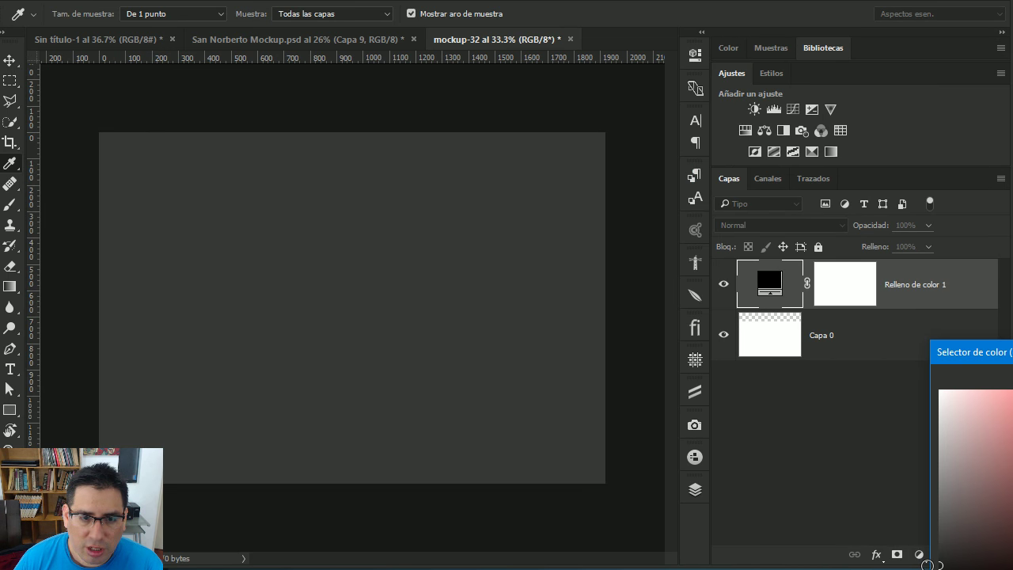
{"action": "left_click", "coordinate": [927, 564]}
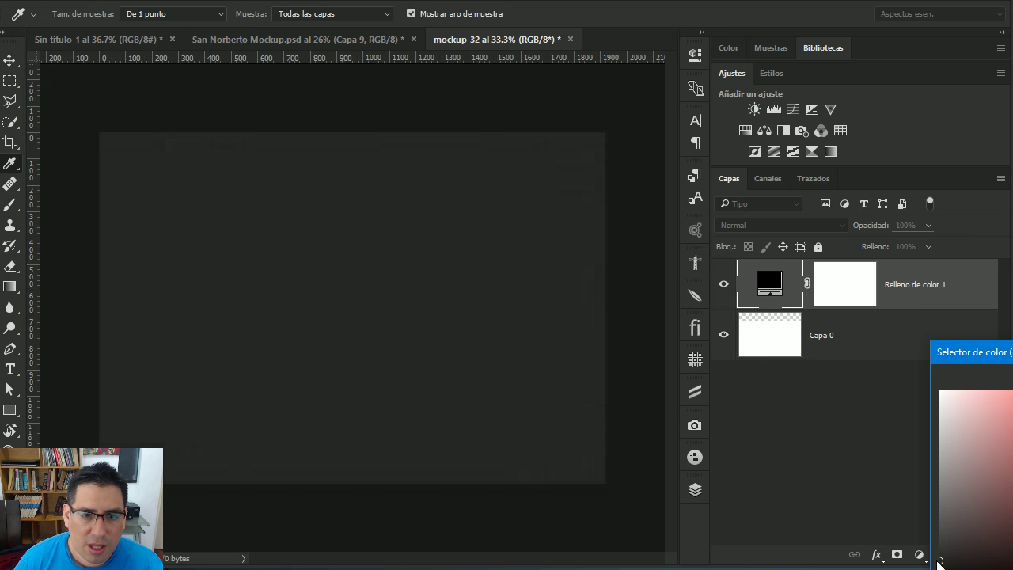
{"action": "key", "text": "Return"}
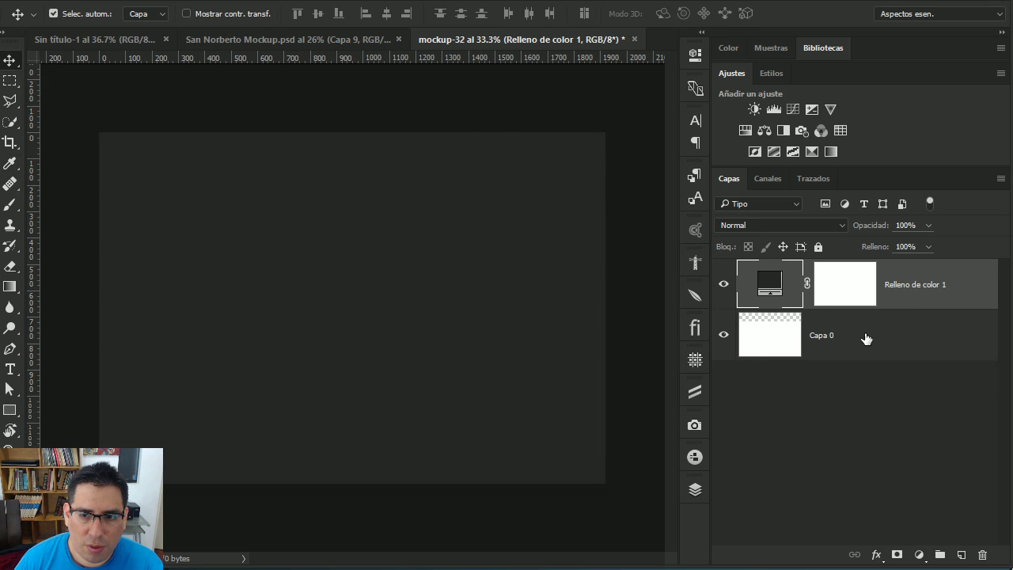
{"action": "left_click", "coordinate": [865, 340]}
{"action": "key", "text": "Delete"}
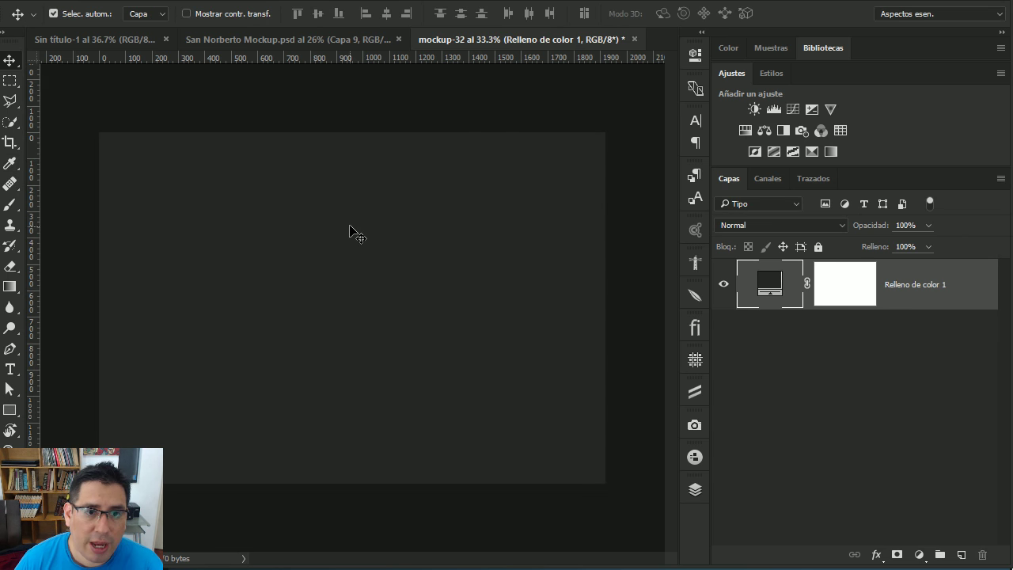
{"action": "left_click", "coordinate": [343, 39]}
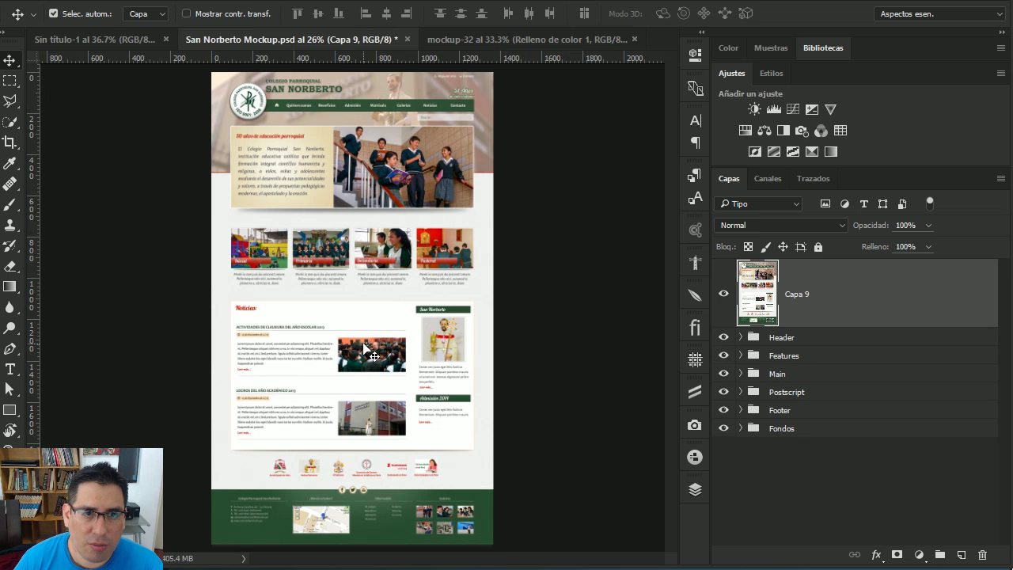
- Drop the Capa 9 webpage into mockup-32 and convert the resulting Capa 1 to a smart object
{"action": "left_click_drag", "start_coordinate": [363, 349], "coordinate": [520, 42]}
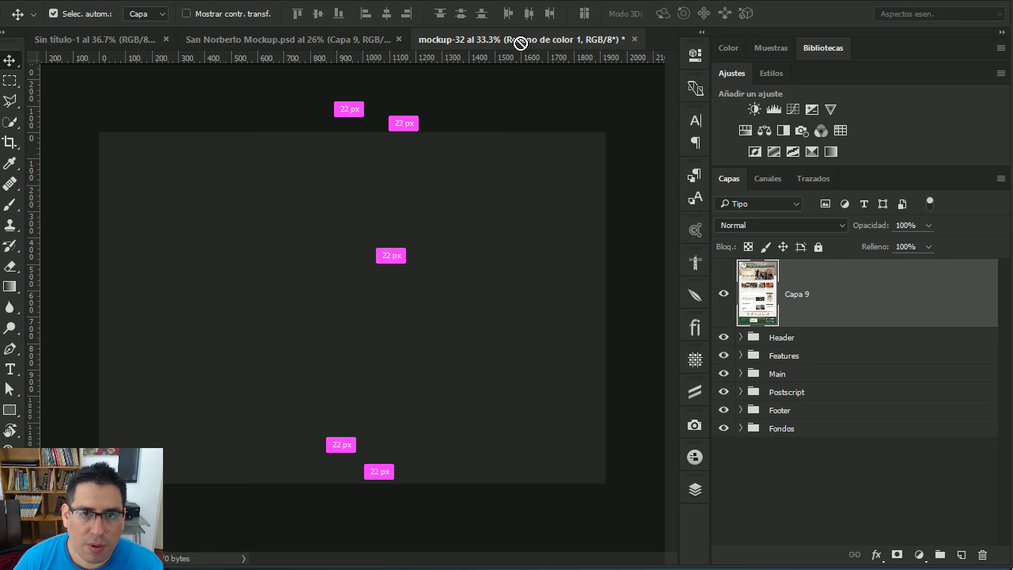
{"action": "left_click_drag", "start_coordinate": [519, 42], "coordinate": [368, 362]}
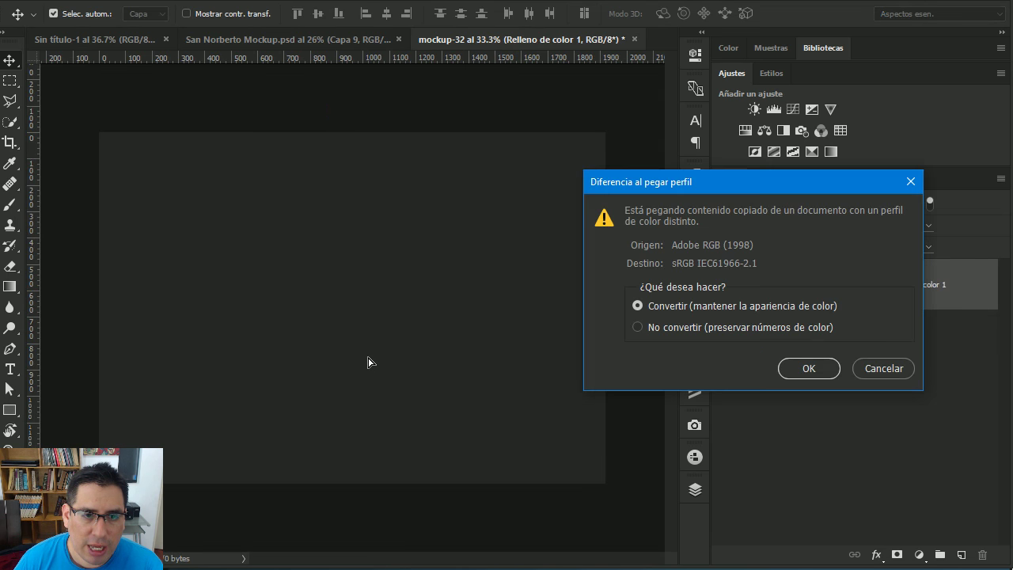
{"action": "left_click", "coordinate": [809, 369]}
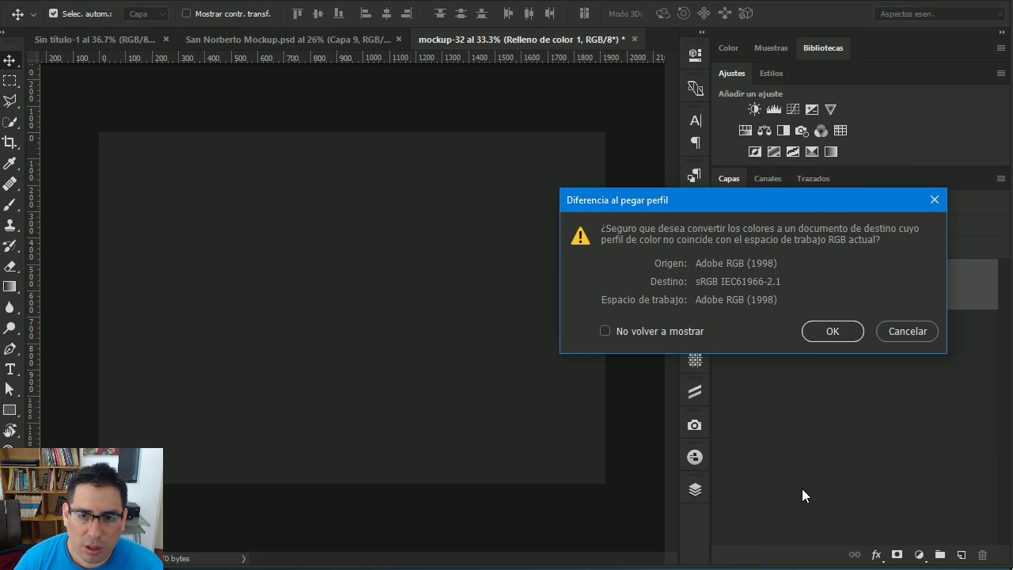
{"action": "left_click", "coordinate": [827, 334]}
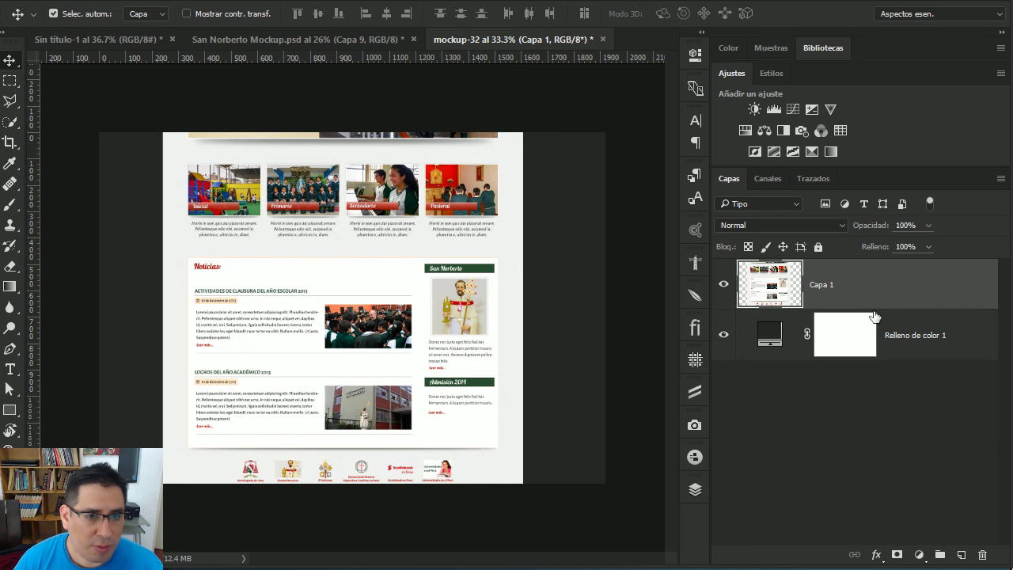
{"action": "right_click", "coordinate": [867, 295]}
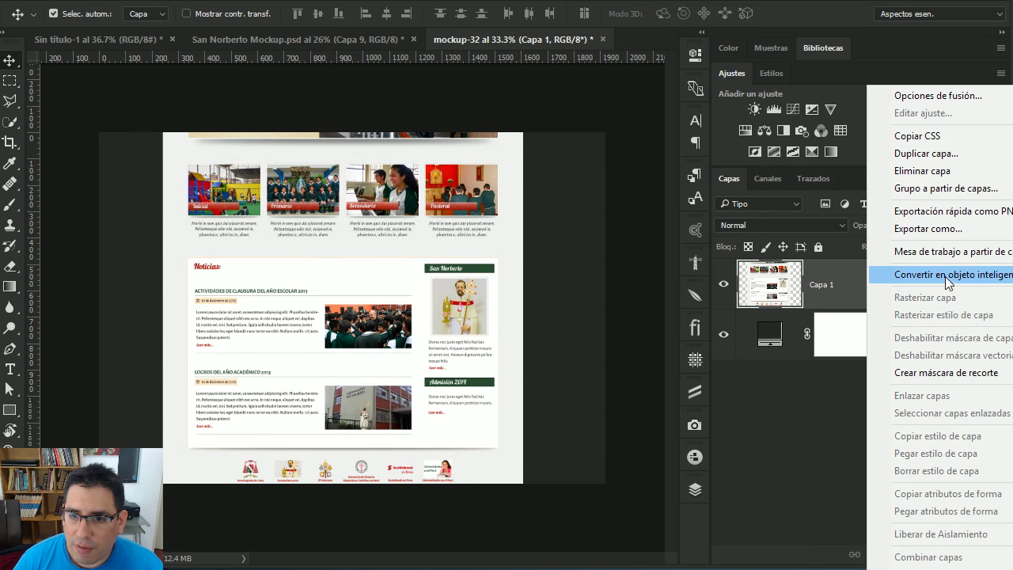
{"action": "left_click", "coordinate": [909, 273]}
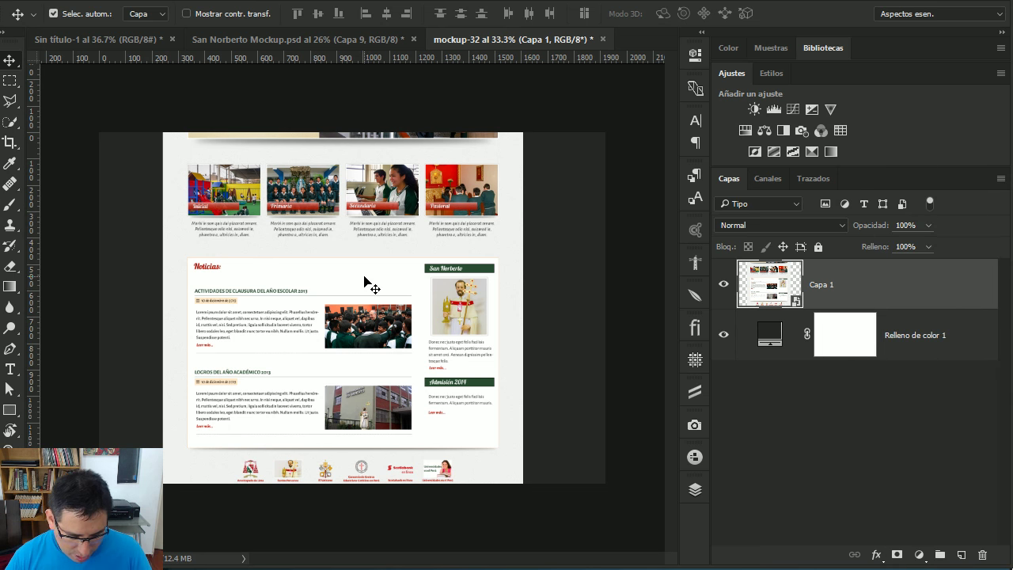
- Scale the webpage down to about 57% and centre it on the dark background
{"action": "key", "text": "ctrl+t"}
{"action": "key", "text": "ctrl+minus"}
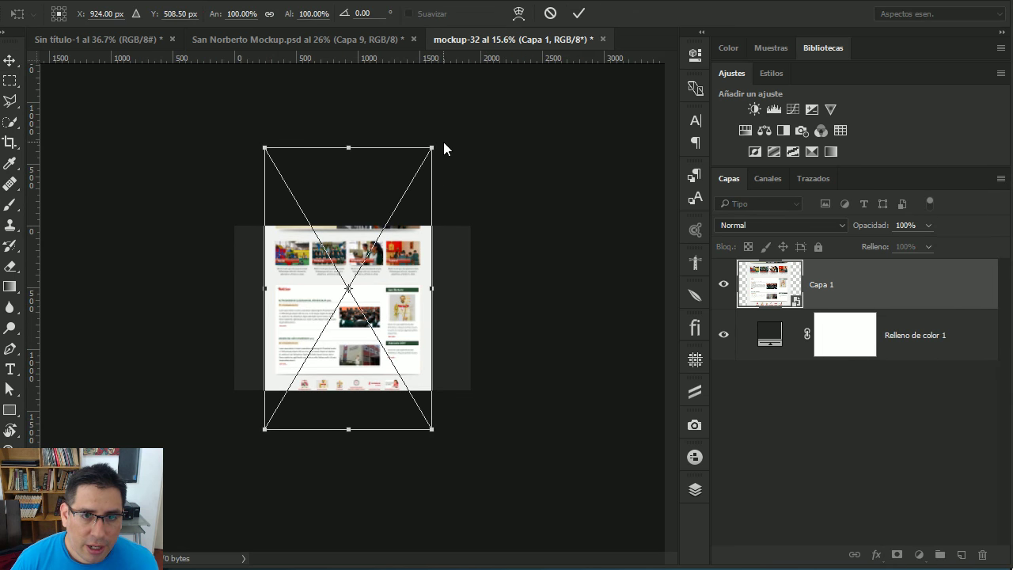
{"action": "left_click_drag", "start_coordinate": [432, 147], "coordinate": [377, 242]}
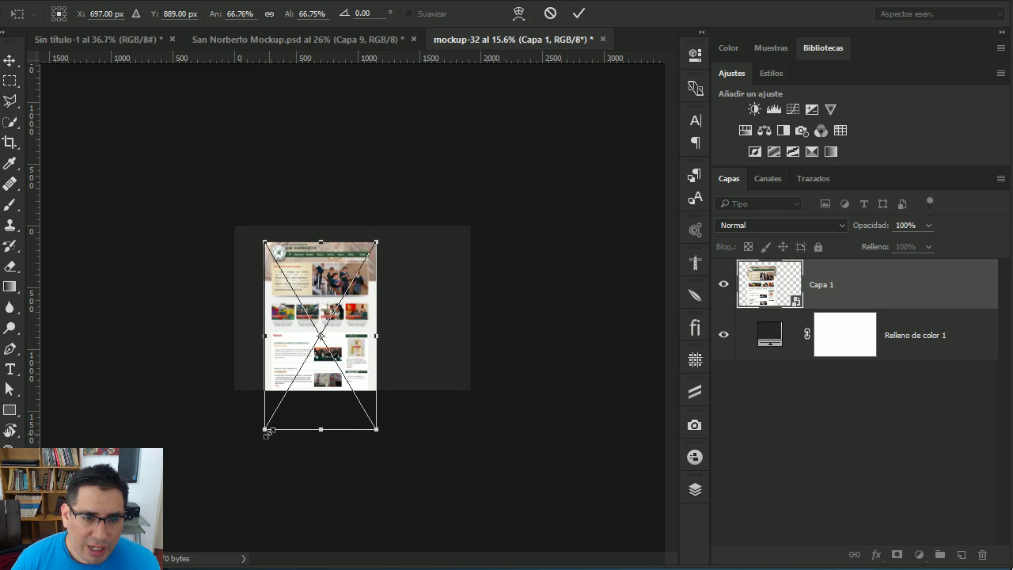
{"action": "left_click_drag", "start_coordinate": [266, 431], "coordinate": [295, 379]}
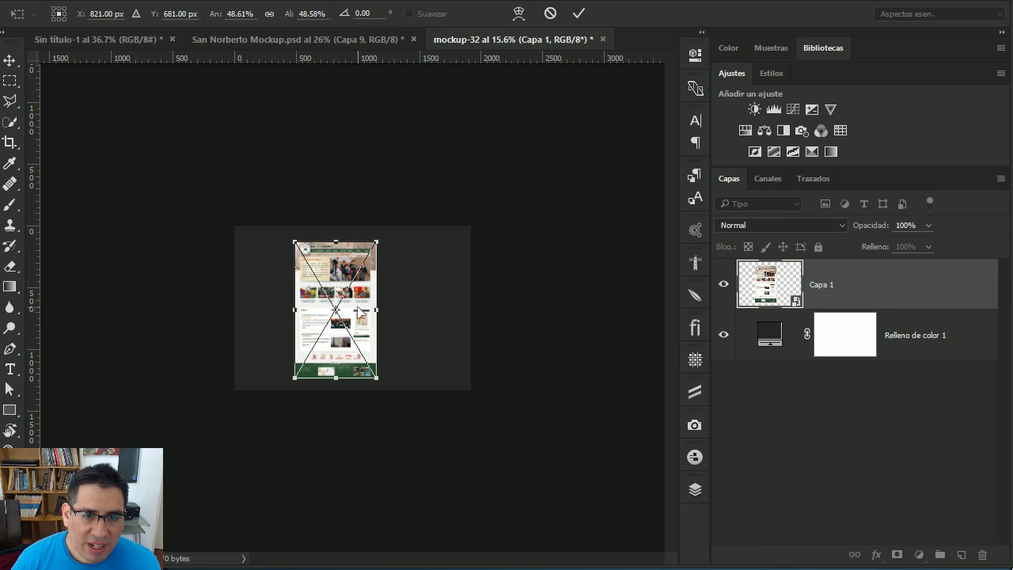
{"action": "left_click_drag", "start_coordinate": [358, 311], "coordinate": [375, 310]}
{"action": "left_click_drag", "start_coordinate": [394, 241], "coordinate": [403, 228]}
{"action": "left_click_drag", "start_coordinate": [307, 381], "coordinate": [299, 390]}
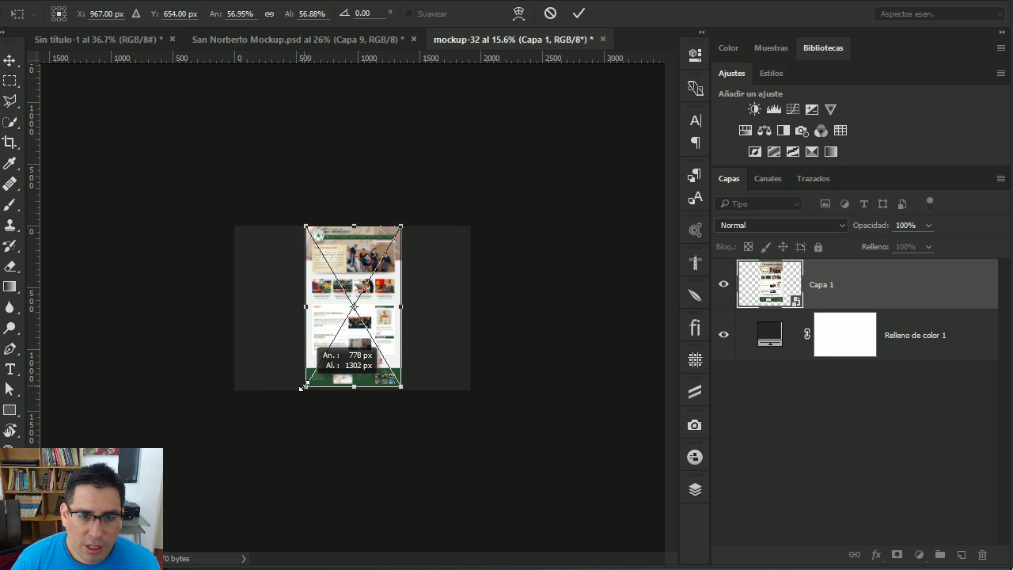
- Commit the resized webpage and view the whole mockup-32 composition on screen
{"action": "key", "text": "Return"}
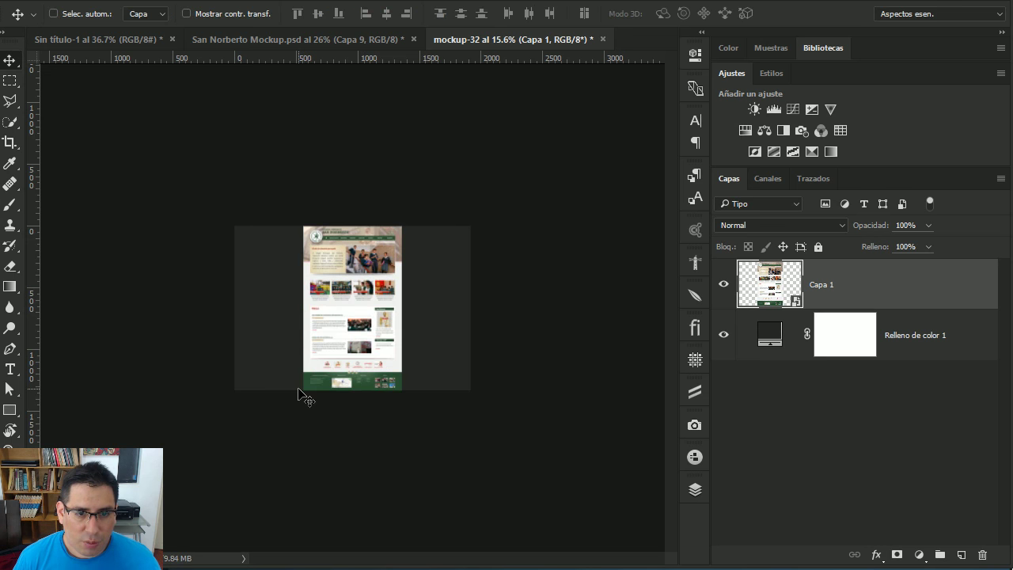
{"action": "key", "text": "ctrl+1"}
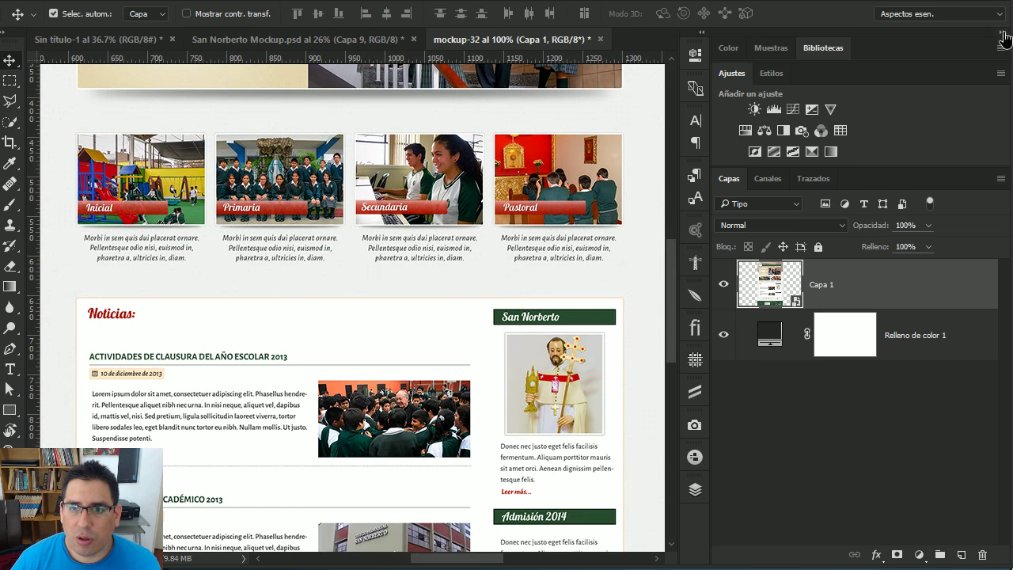
{"action": "left_click", "coordinate": [1002, 35]}
{"action": "key", "text": "alt+["}
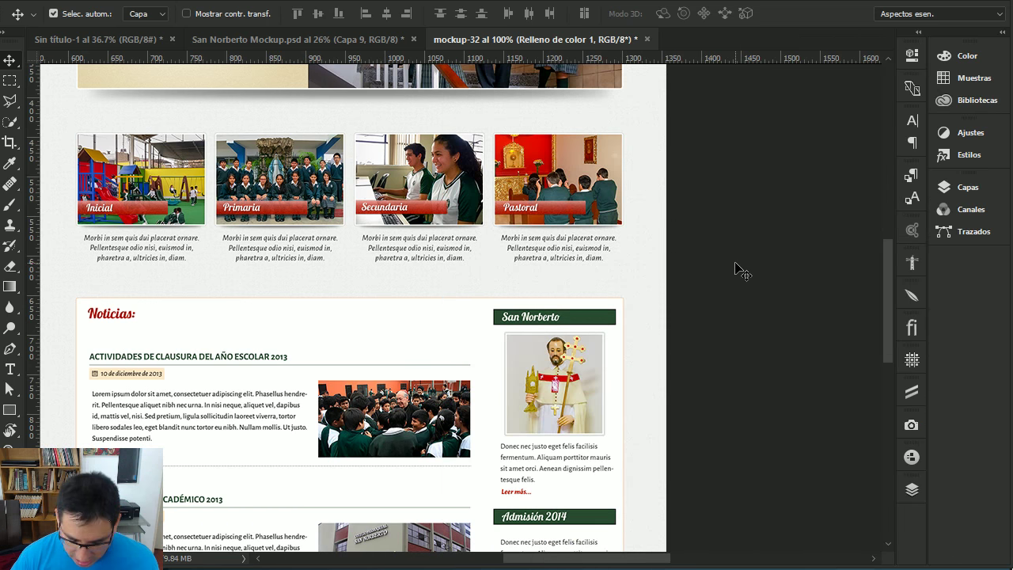
{"action": "key", "text": "ctrl+0"}
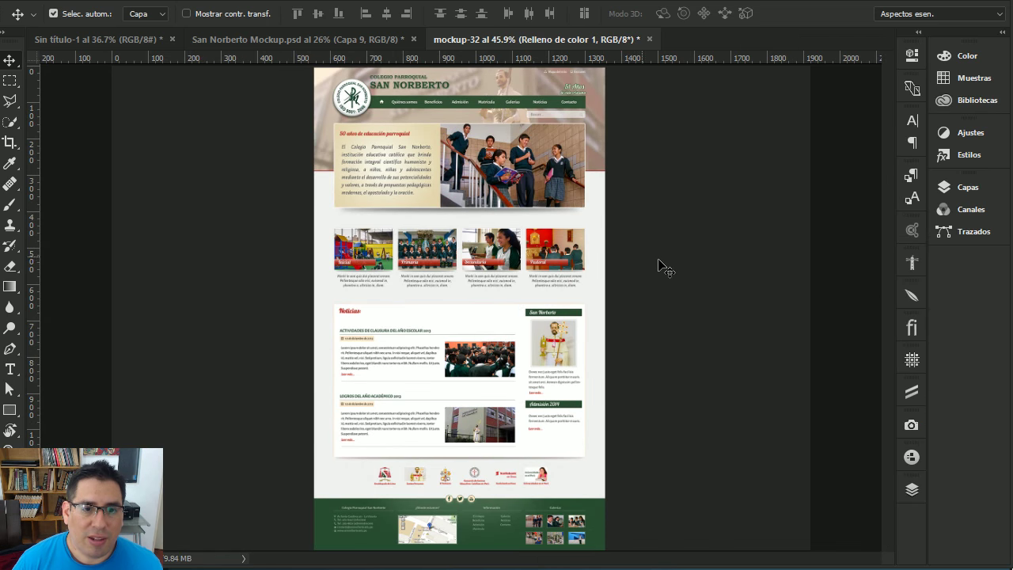
{"action": "scroll", "coordinate": [663, 267], "scroll_direction": "down", "scroll_amount": 2}
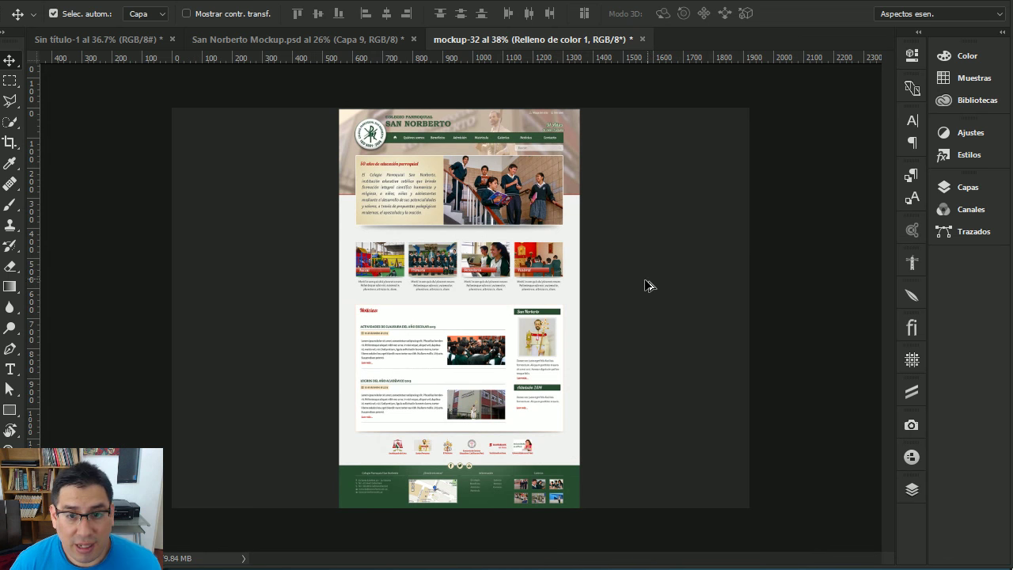
{"action": "scroll", "coordinate": [642, 297], "scroll_direction": "down", "scroll_amount": 1}
{"action": "scroll", "coordinate": [642, 298], "scroll_direction": "down", "scroll_amount": 1}
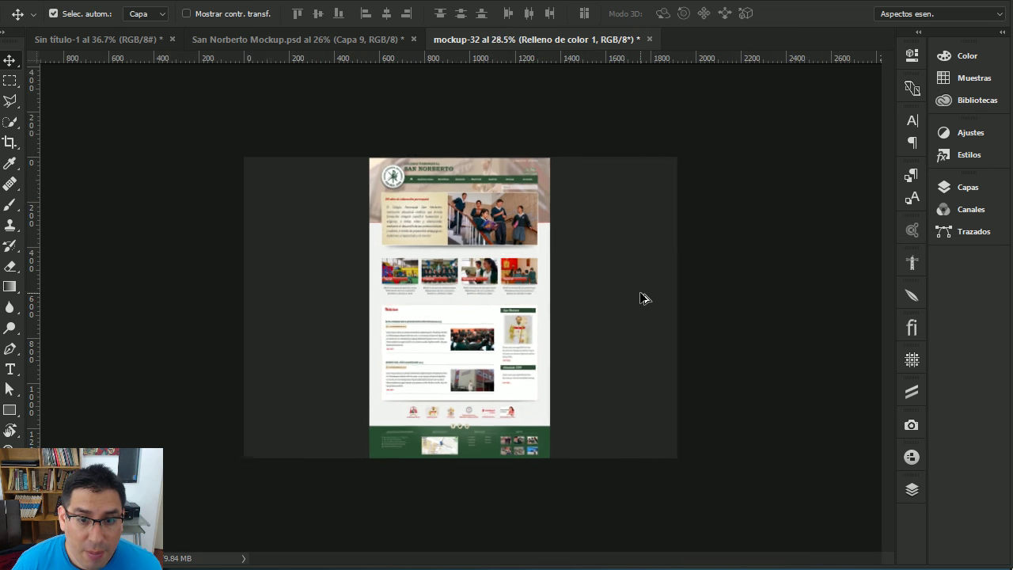
{"action": "scroll", "coordinate": [642, 298], "scroll_direction": "up", "scroll_amount": 1}
{"action": "scroll", "coordinate": [643, 297], "scroll_direction": "down", "scroll_amount": 1}
{"action": "scroll", "coordinate": [644, 300], "scroll_direction": "up", "scroll_amount": 1}
{"action": "scroll", "coordinate": [644, 301], "scroll_direction": "down", "scroll_amount": 1}
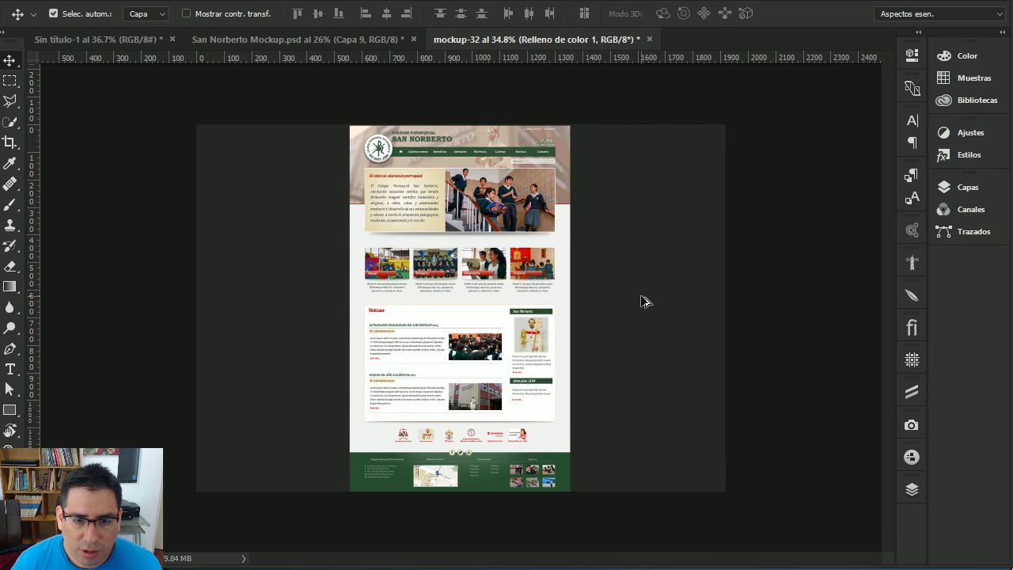
{"action": "scroll", "coordinate": [644, 300], "scroll_direction": "up", "scroll_amount": 1}
{"action": "scroll", "coordinate": [644, 300], "scroll_direction": "down", "scroll_amount": 1}
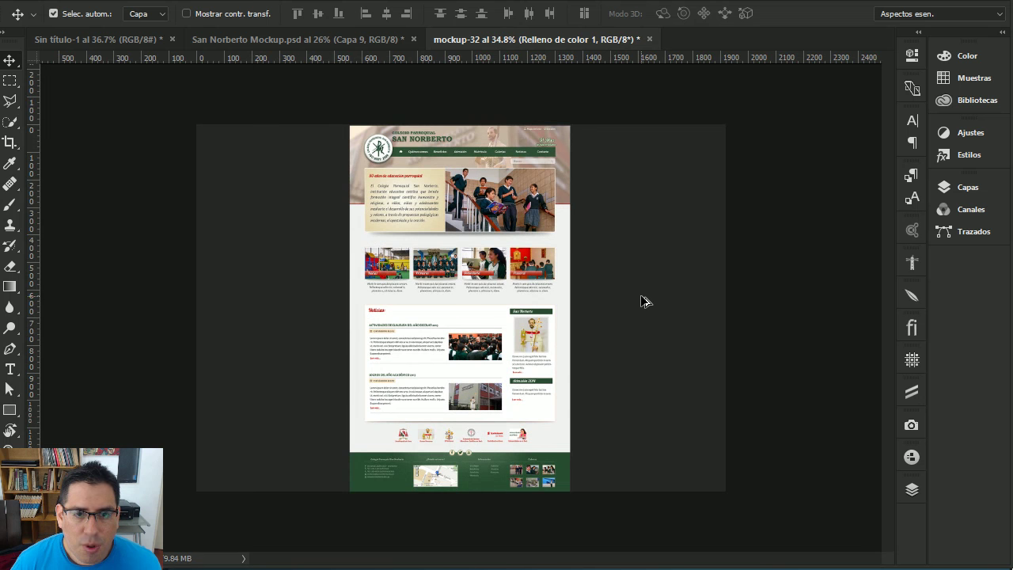
- Select the Capa 1 webpage layer, enlarge the layers list, and bring up the 3D menu
{"action": "left_click", "coordinate": [1002, 32]}
{"action": "left_click", "coordinate": [854, 290]}
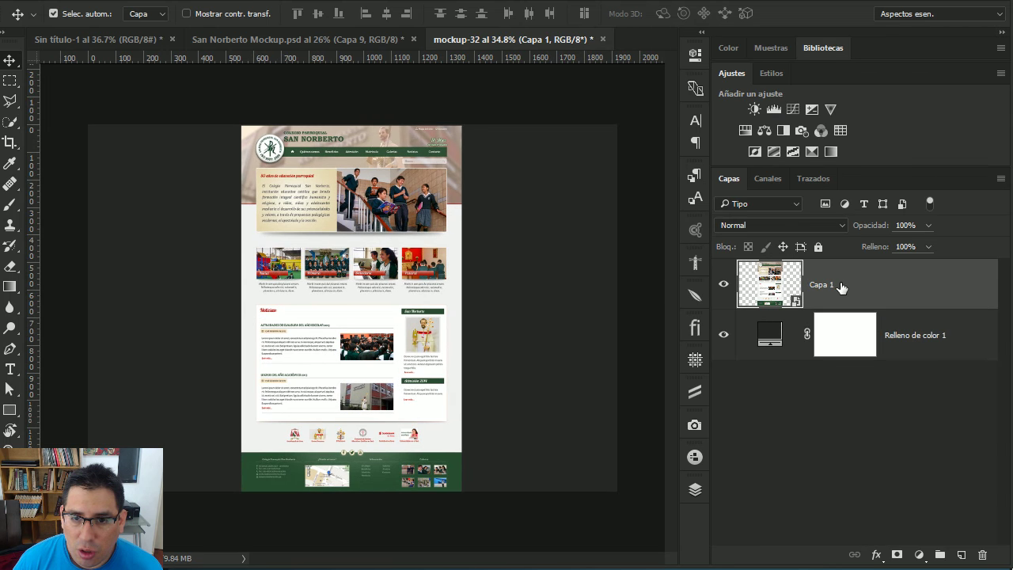
{"action": "left_click", "coordinate": [831, 50]}
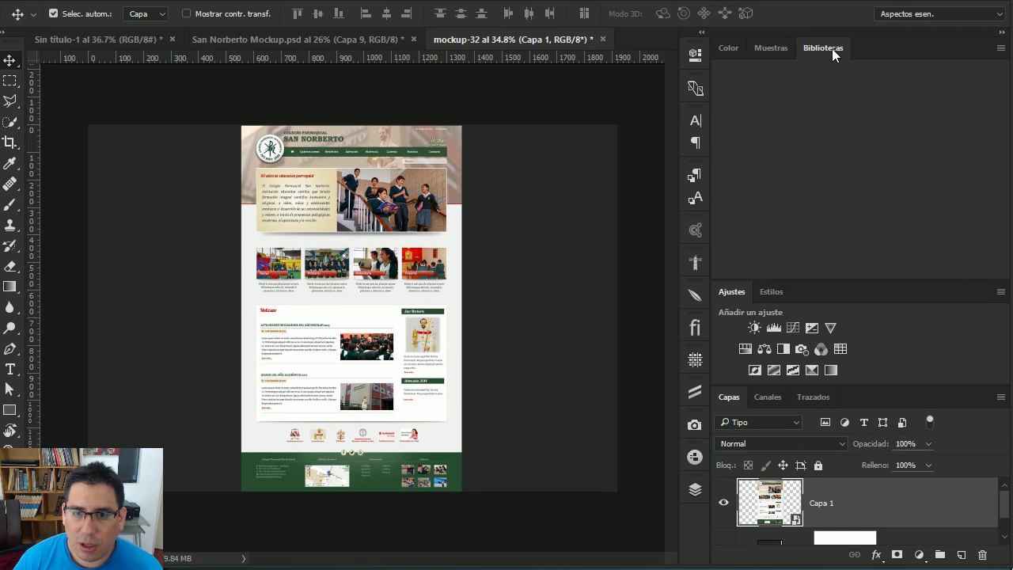
{"action": "left_click", "coordinate": [832, 51]}
{"action": "left_click", "coordinate": [743, 72]}
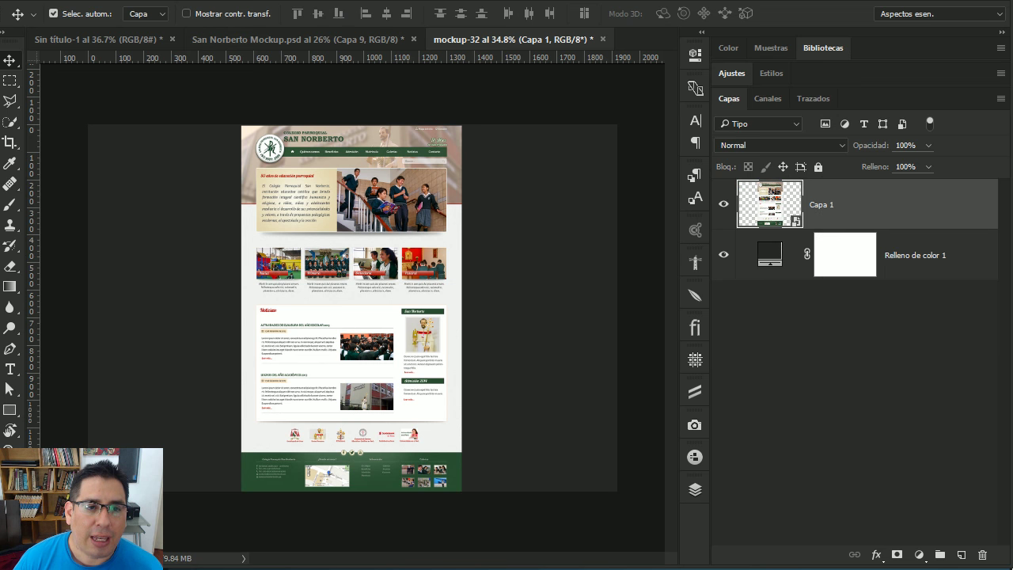
{"action": "left_click", "coordinate": [329, 0]}
{"action": "left_click", "coordinate": [329, 0]}
{"action": "left_click", "coordinate": [360, 1]}
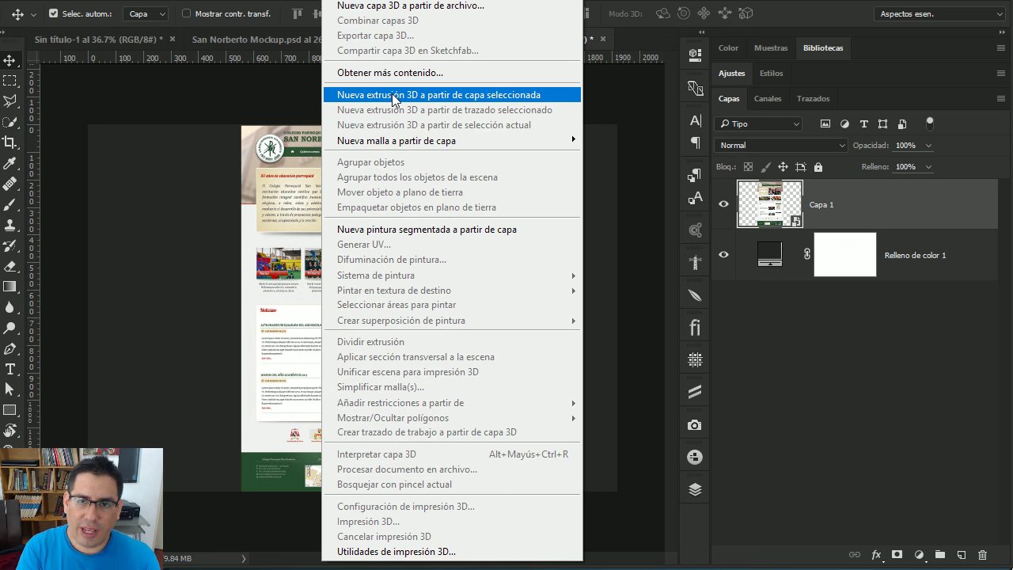
- Extrude Capa 1 with 'Nueva extrusión 3D a partir de capa seleccionada' and switch to the 3D workspace
{"action": "left_click", "coordinate": [394, 96]}
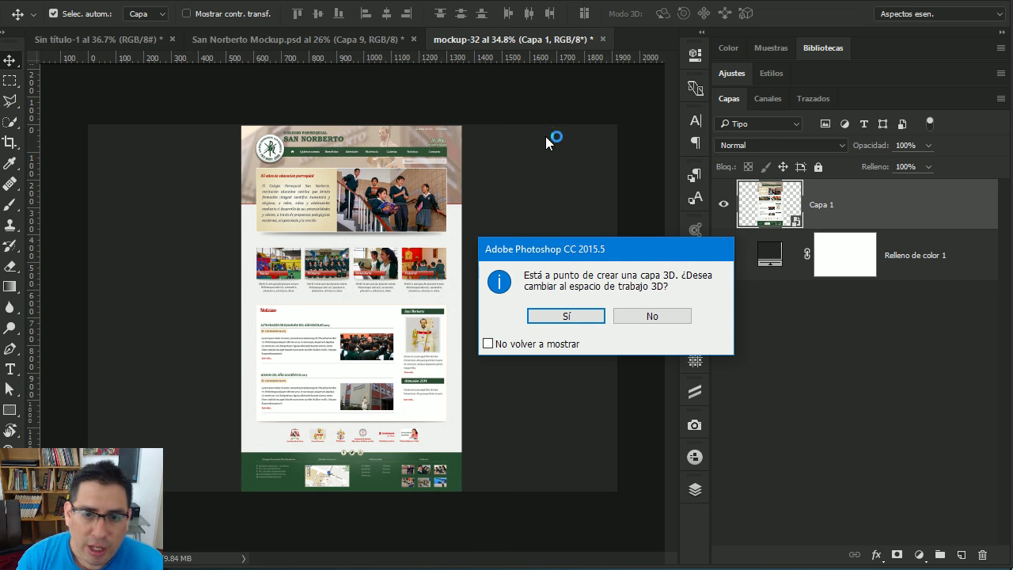
{"action": "left_click", "coordinate": [564, 316]}
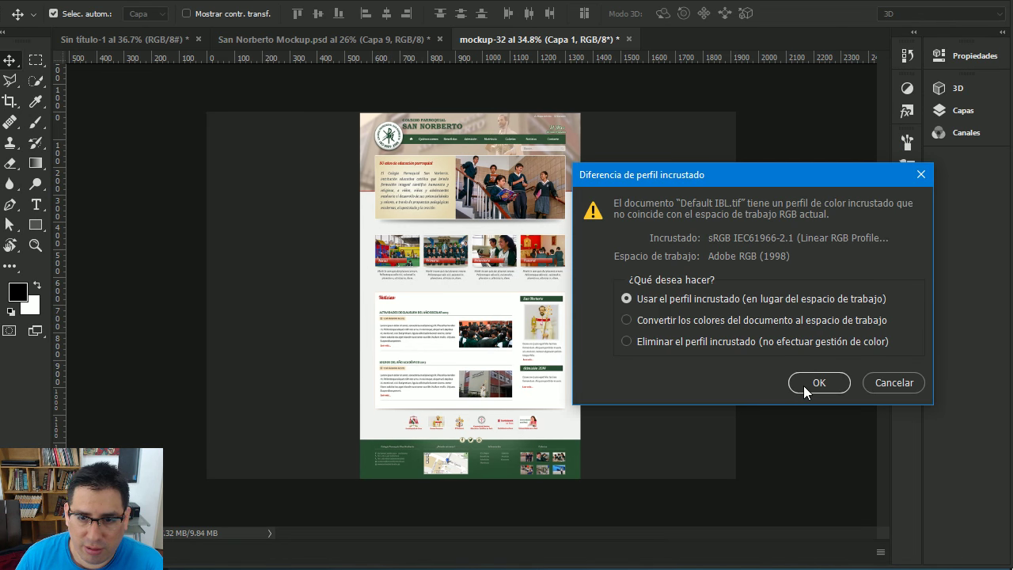
{"action": "left_click", "coordinate": [804, 386]}
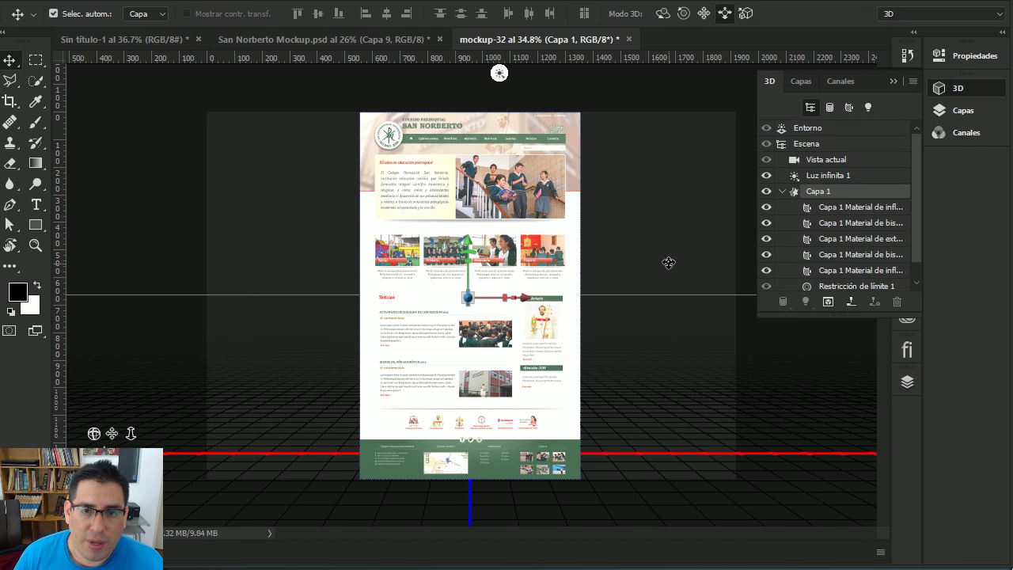
- Rotate the extruded page around its Z axis so it tilts diagonally
{"action": "left_click", "coordinate": [892, 81]}
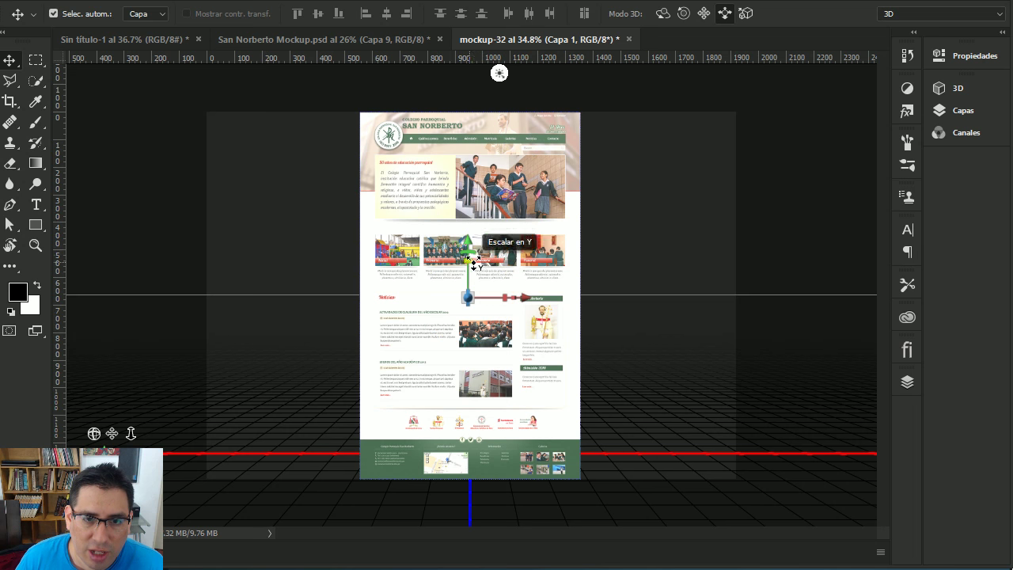
{"action": "mouse_move", "coordinate": [473, 261]}
{"action": "left_mouse_down"}
{"action": "mouse_move", "coordinate": [460, 270]}
{"action": "mouse_move", "coordinate": [494, 273]}
{"action": "mouse_move", "coordinate": [517, 344]}
{"action": "mouse_move", "coordinate": [512, 379]}
{"action": "left_mouse_up"}
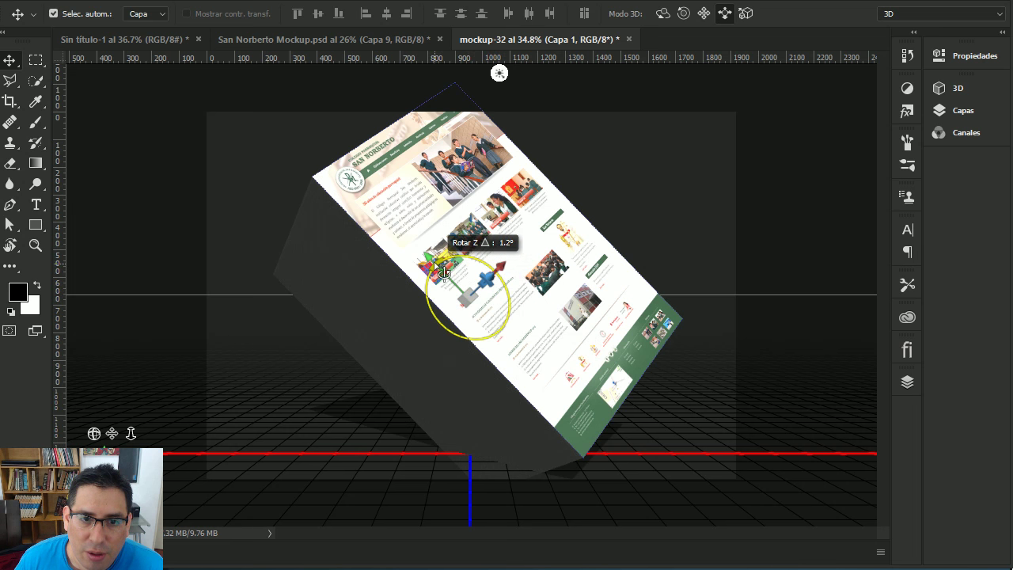
- Tip the page back on Z and X, shift it along Y, and shrink the depth to 0.80 px
{"action": "left_click_drag", "start_coordinate": [443, 272], "coordinate": [449, 268]}
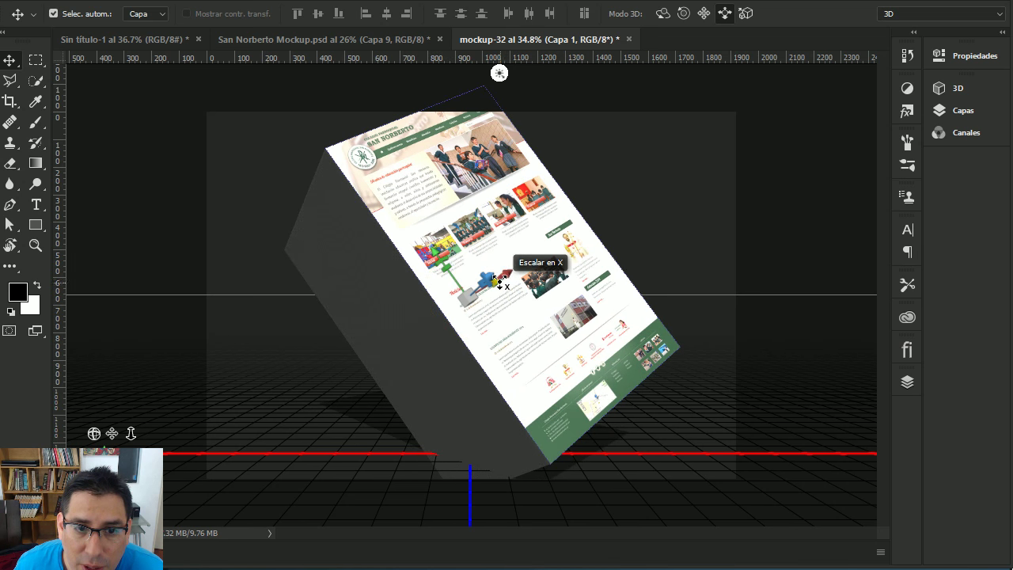
{"action": "mouse_move", "coordinate": [485, 282]}
{"action": "left_mouse_down"}
{"action": "mouse_move", "coordinate": [478, 265]}
{"action": "mouse_move", "coordinate": [511, 294]}
{"action": "left_mouse_up"}
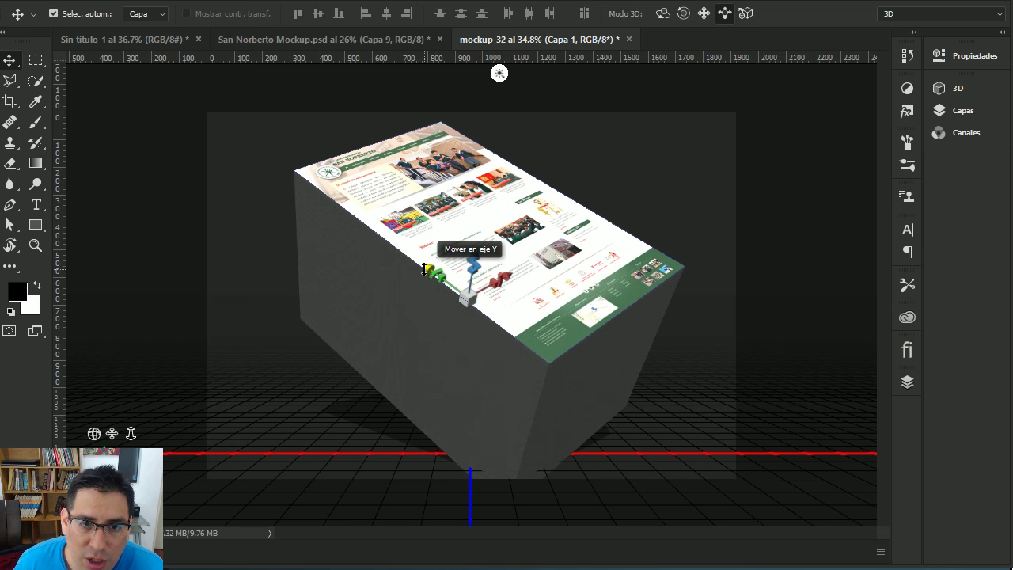
{"action": "mouse_move", "coordinate": [427, 268]}
{"action": "left_mouse_down"}
{"action": "mouse_move", "coordinate": [414, 263]}
{"action": "mouse_move", "coordinate": [418, 225]}
{"action": "mouse_move", "coordinate": [433, 272]}
{"action": "mouse_move", "coordinate": [422, 247]}
{"action": "left_mouse_up"}
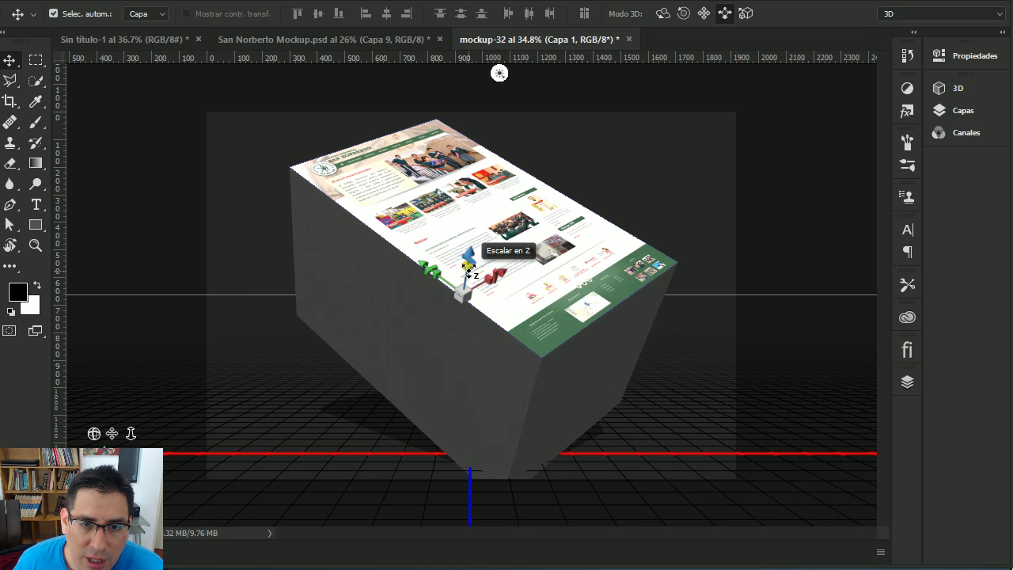
{"action": "left_click_drag", "start_coordinate": [467, 267], "coordinate": [425, 475]}
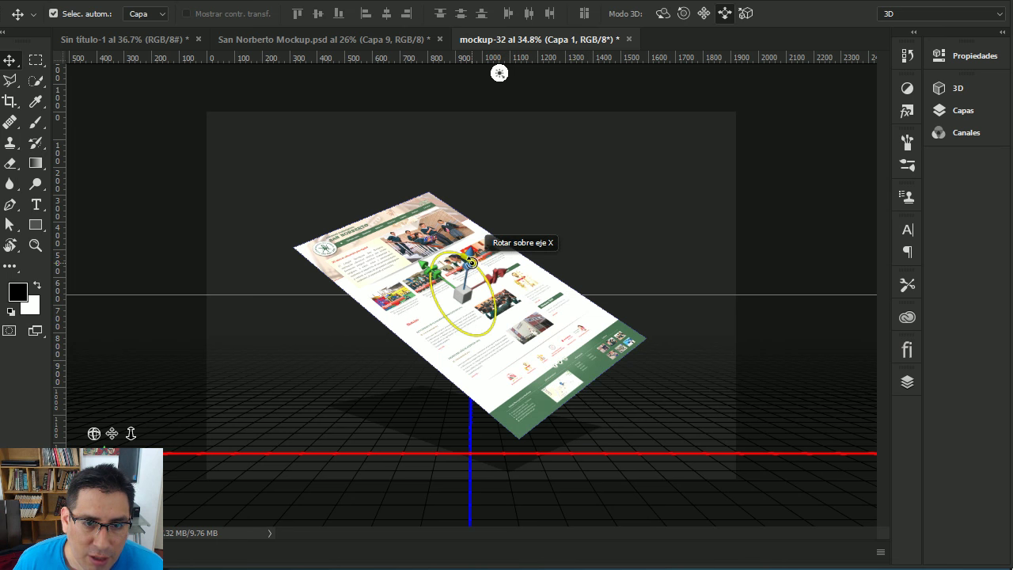
- Pull the webpage mockup toward the camera and refine its X, Y and Z rotation to a flatter tilt
{"action": "left_click_drag", "start_coordinate": [469, 262], "coordinate": [506, 291]}
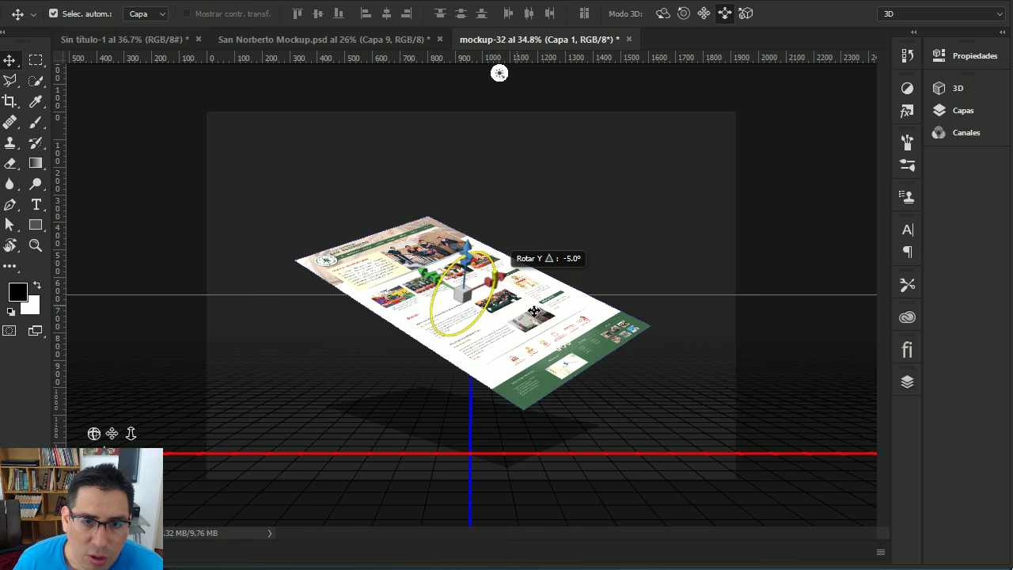
{"action": "left_click_drag", "start_coordinate": [533, 312], "coordinate": [530, 393]}
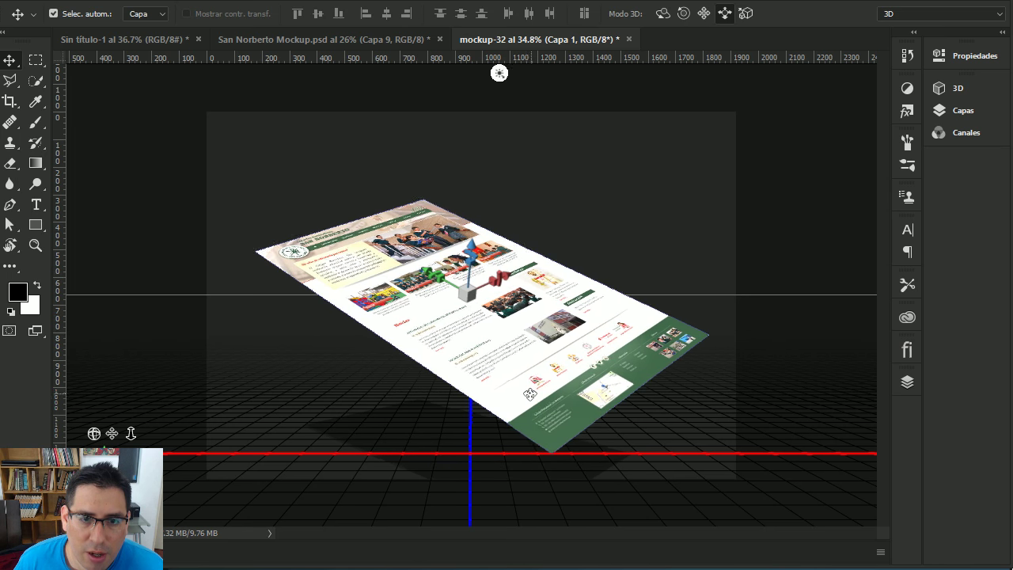
{"action": "left_click_drag", "start_coordinate": [530, 393], "coordinate": [529, 413]}
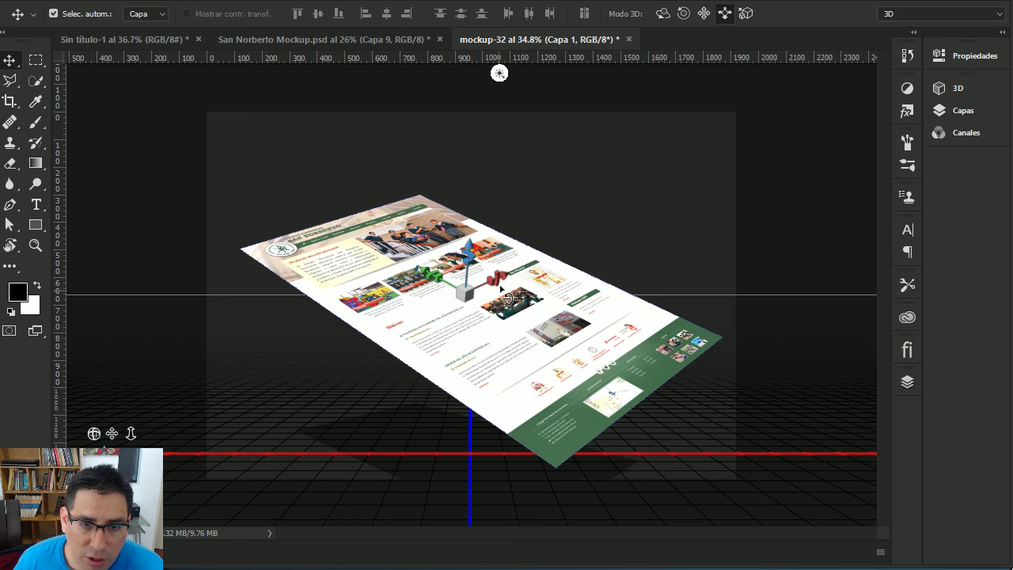
{"action": "left_click_drag", "start_coordinate": [500, 286], "coordinate": [508, 295]}
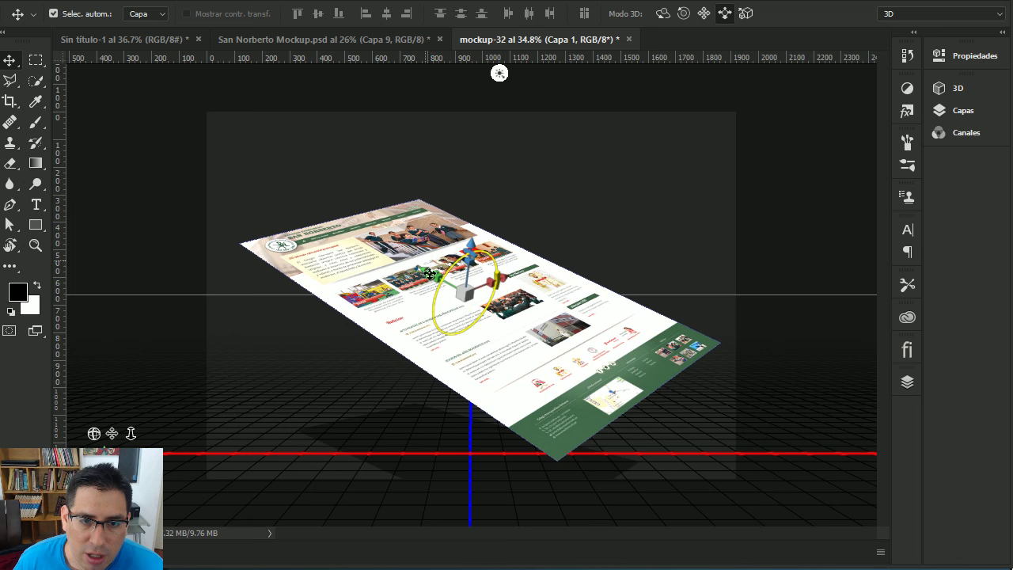
{"action": "left_click_drag", "start_coordinate": [435, 276], "coordinate": [442, 283]}
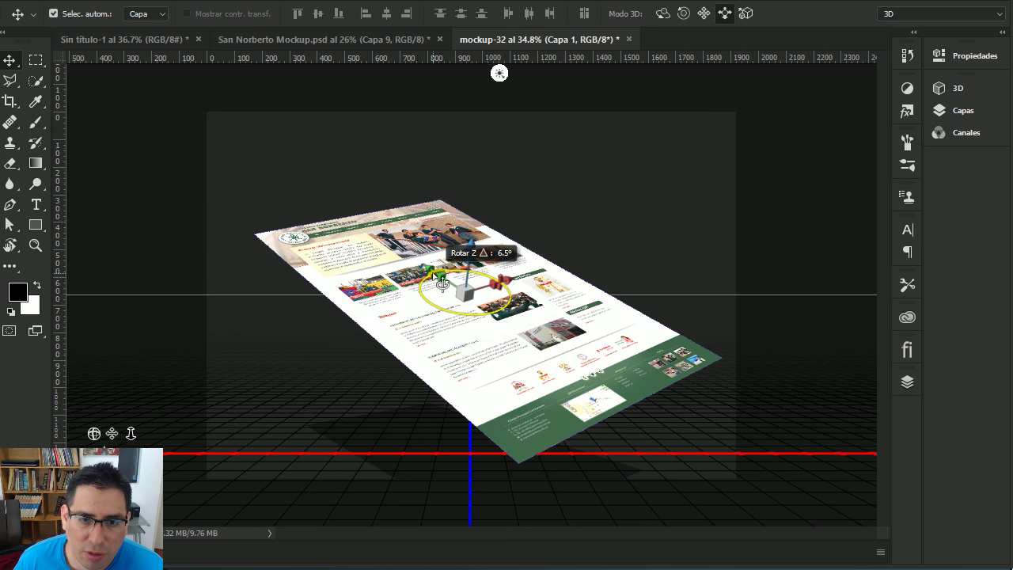
{"action": "left_click_drag", "start_coordinate": [472, 255], "coordinate": [472, 253]}
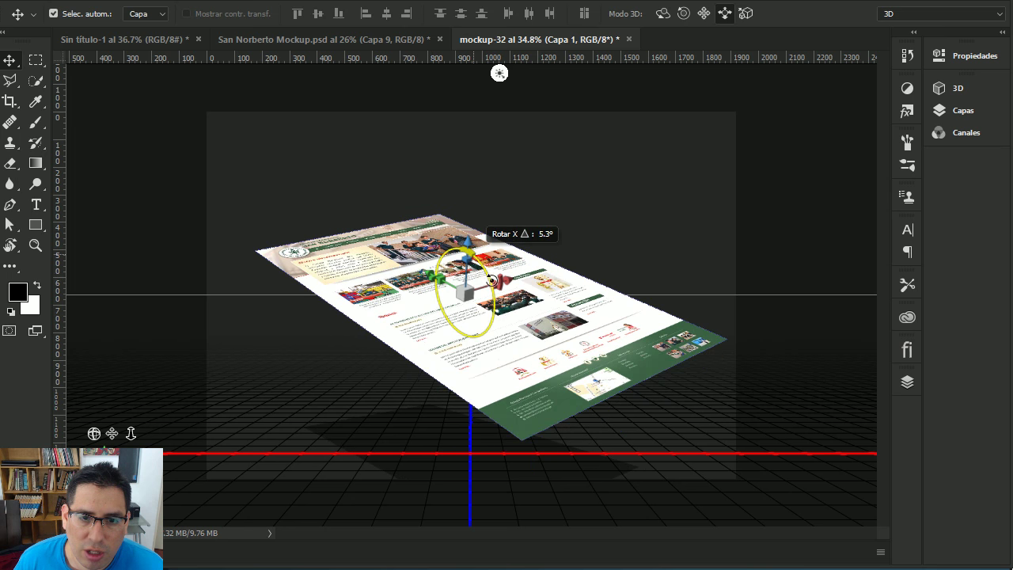
{"action": "left_click_drag", "start_coordinate": [564, 323], "coordinate": [554, 338]}
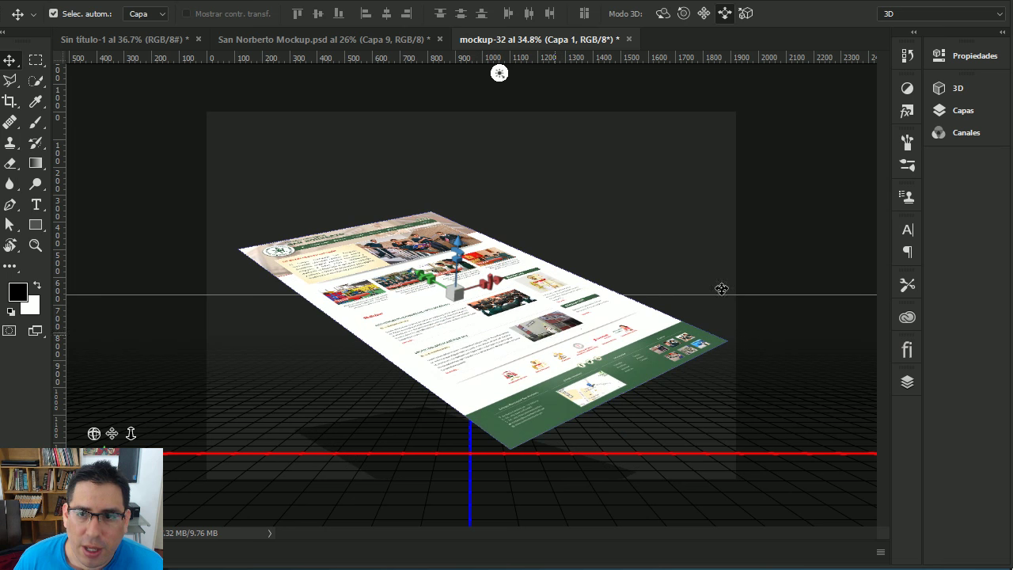
- Turn off Proyectar sombras on the Capa 1 mesh and duplicate the layer as Capa 1 copia
{"action": "left_click", "coordinate": [1001, 34]}
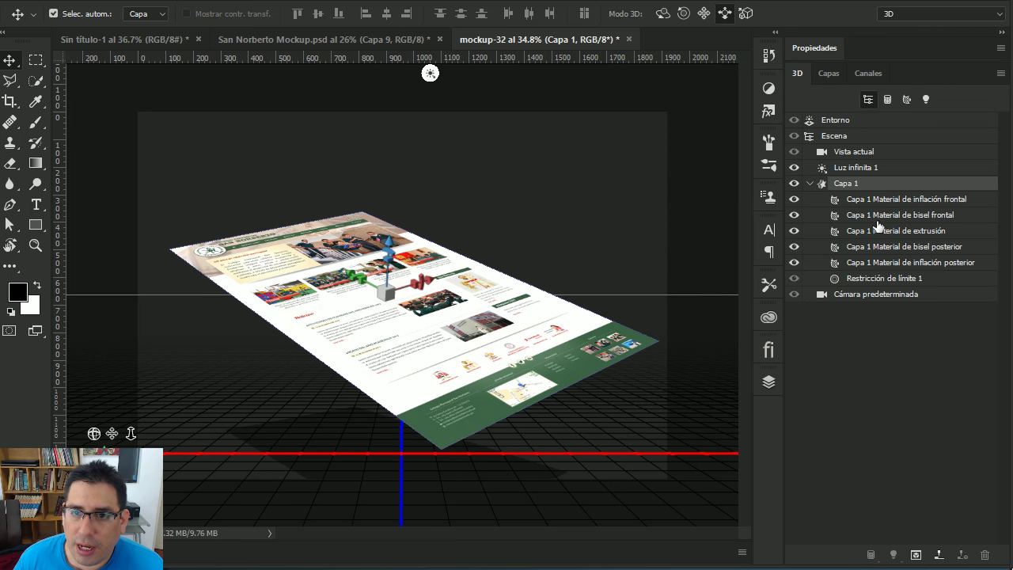
{"action": "left_click", "coordinate": [817, 46]}
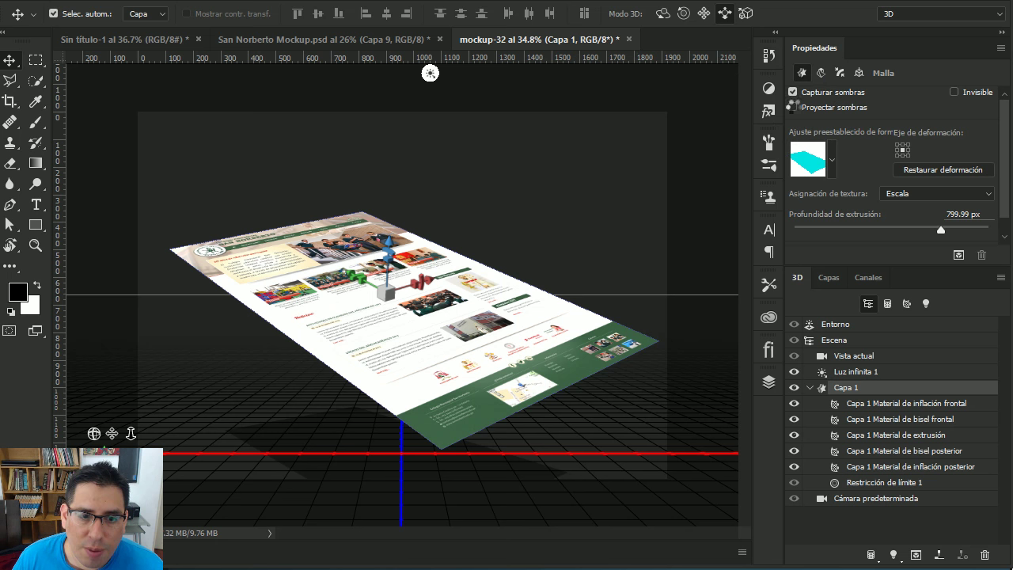
{"action": "left_click", "coordinate": [792, 107]}
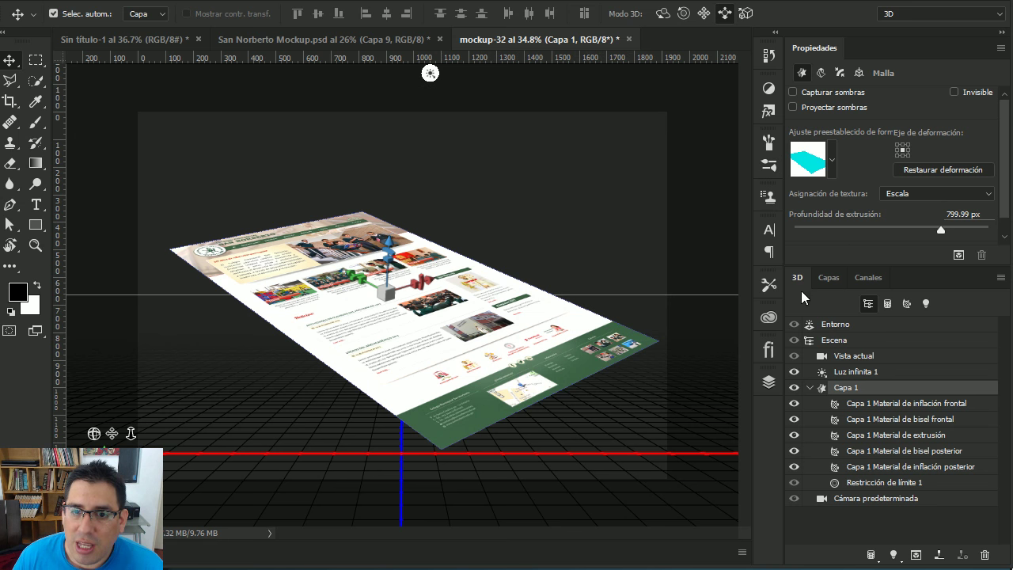
{"action": "left_click", "coordinate": [831, 278]}
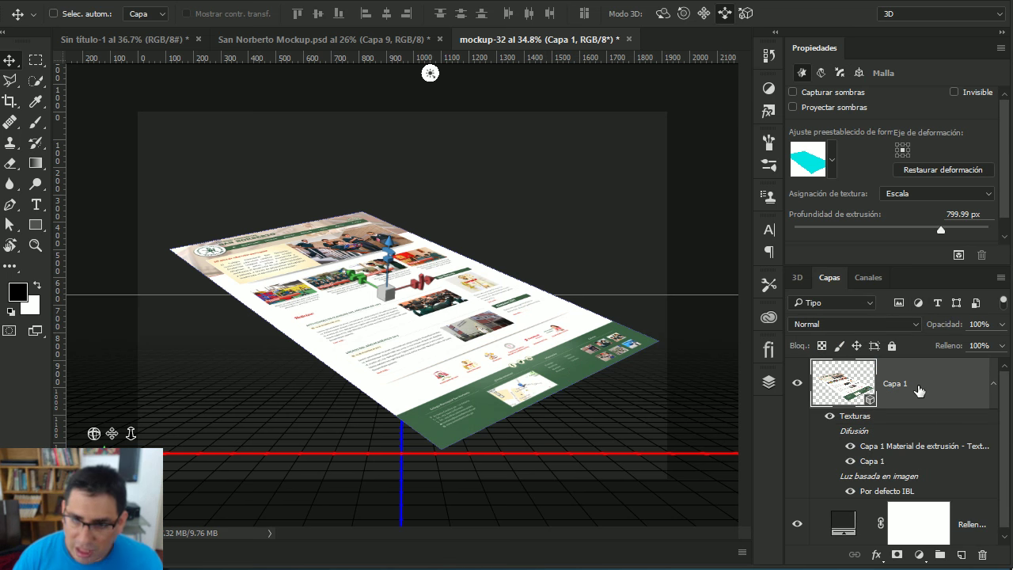
{"action": "key", "text": "ctrl+j"}
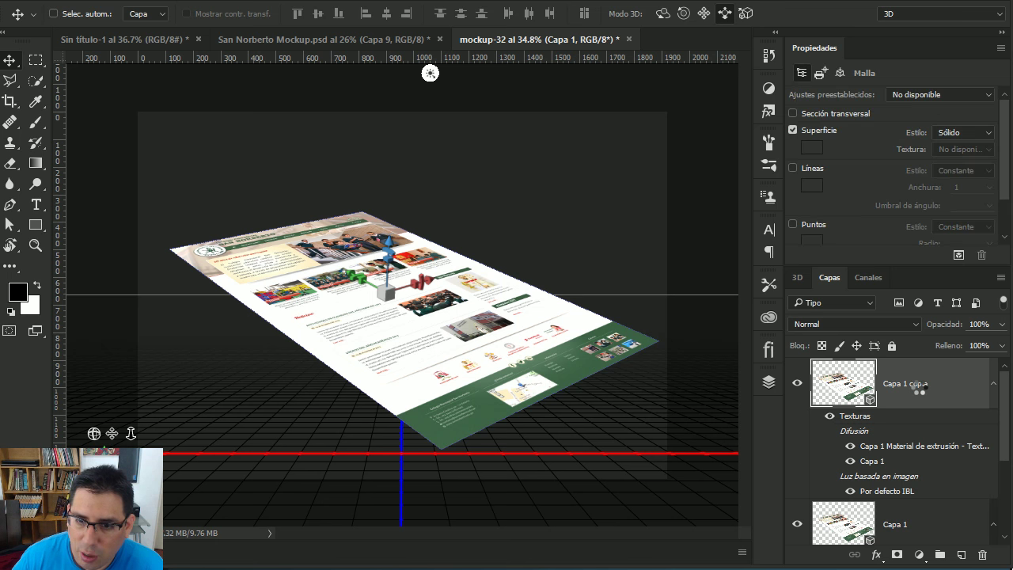
- Hide the original 3D layer Capa 1
{"action": "scroll", "coordinate": [863, 495], "scroll_direction": "down", "scroll_amount": 2}
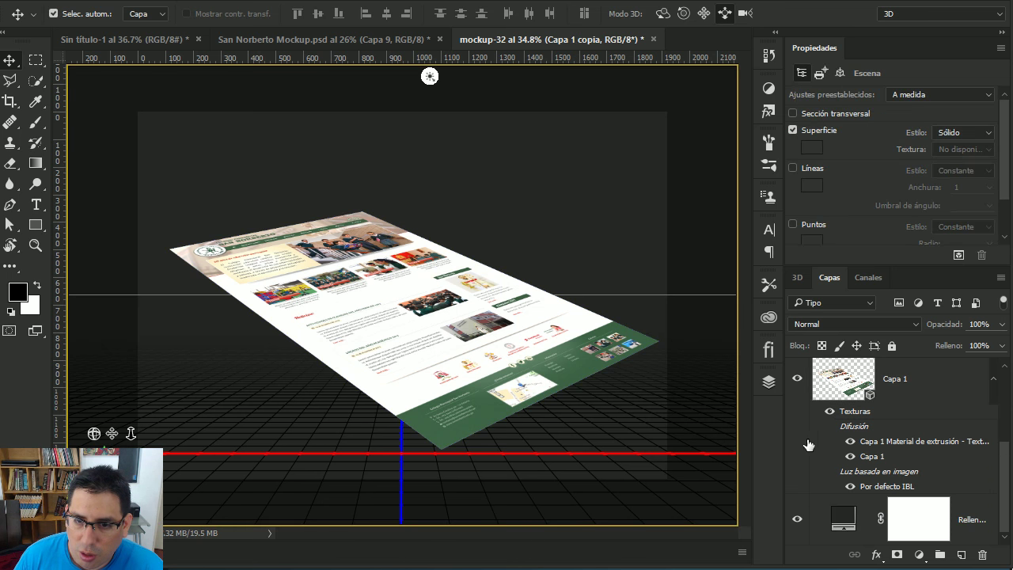
{"action": "left_click", "coordinate": [797, 384]}
{"action": "scroll", "coordinate": [958, 463], "scroll_direction": "up", "scroll_amount": 2}
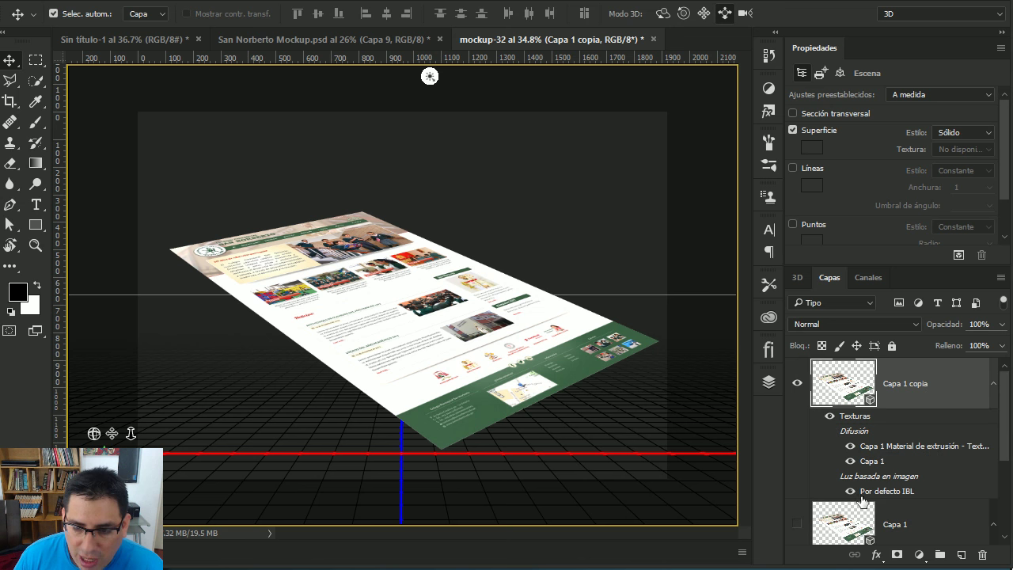
{"action": "scroll", "coordinate": [947, 515], "scroll_direction": "down", "scroll_amount": 2}
{"action": "scroll", "coordinate": [933, 462], "scroll_direction": "up", "scroll_amount": 2}
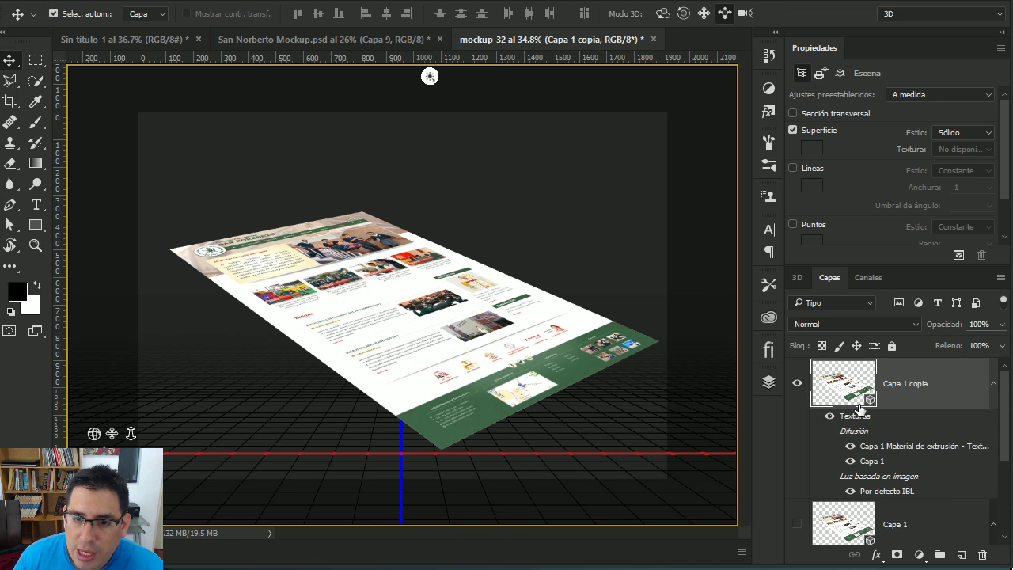
- Rasterize Capa 1 copia with Rasterizar 3D, nudge it into place, and reselect it
{"action": "right_click", "coordinate": [920, 386]}
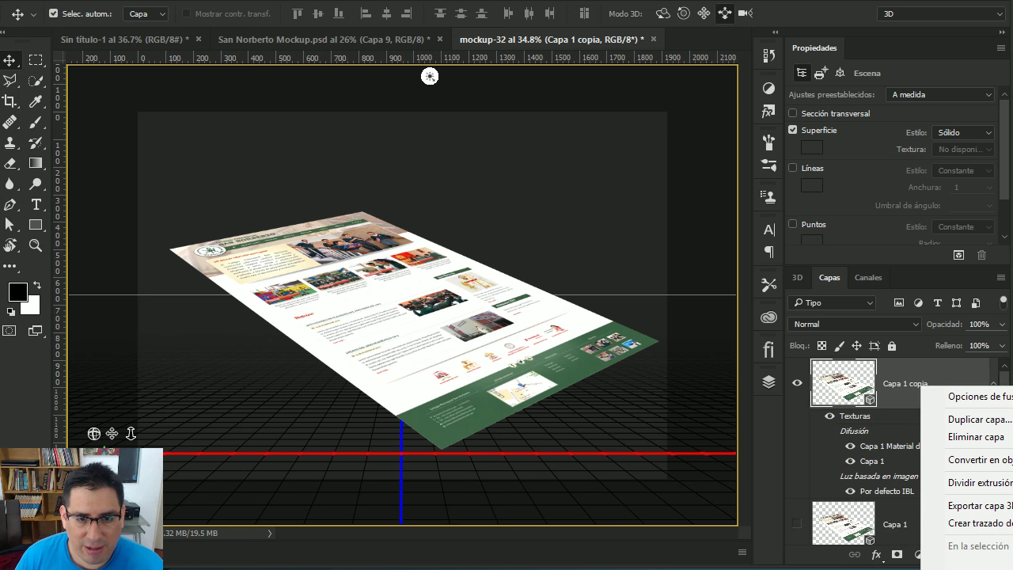
{"action": "left_click", "coordinate": [973, 558]}
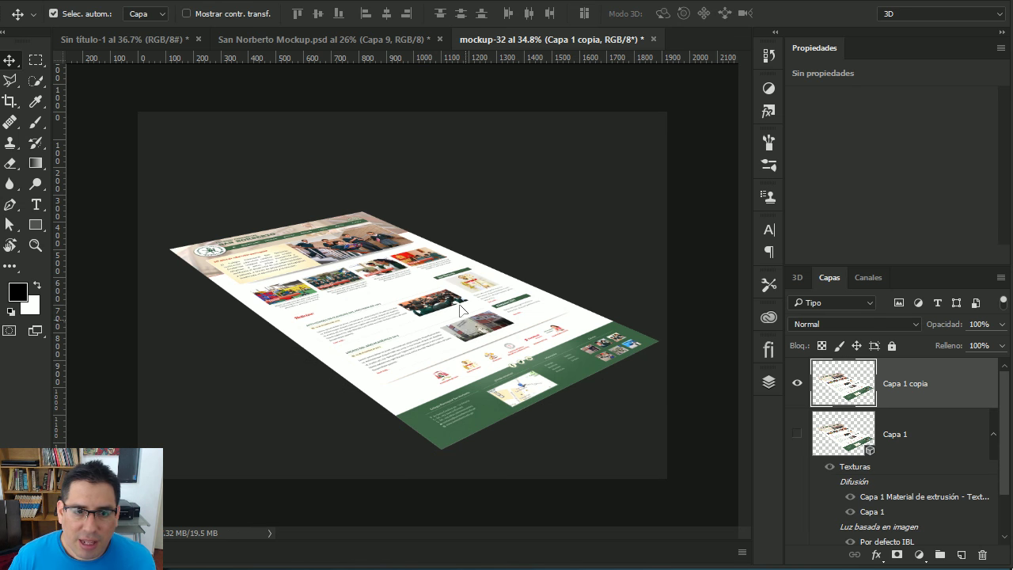
{"action": "mouse_move", "coordinate": [473, 311]}
{"action": "left_mouse_down"}
{"action": "mouse_move", "coordinate": [460, 328]}
{"action": "mouse_move", "coordinate": [469, 327]}
{"action": "left_mouse_up"}
{"action": "left_click", "coordinate": [909, 441]}
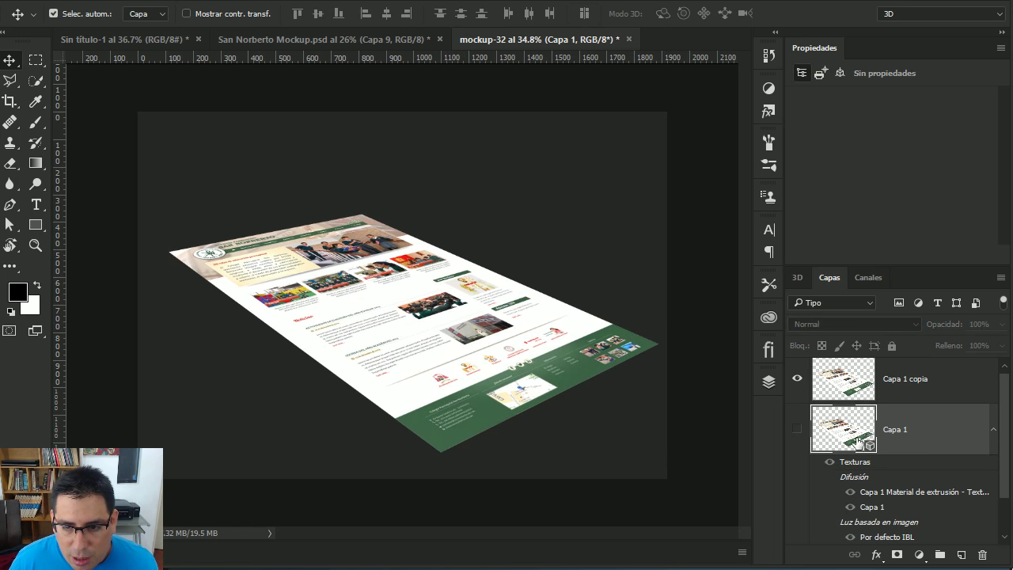
{"action": "left_click", "coordinate": [993, 431]}
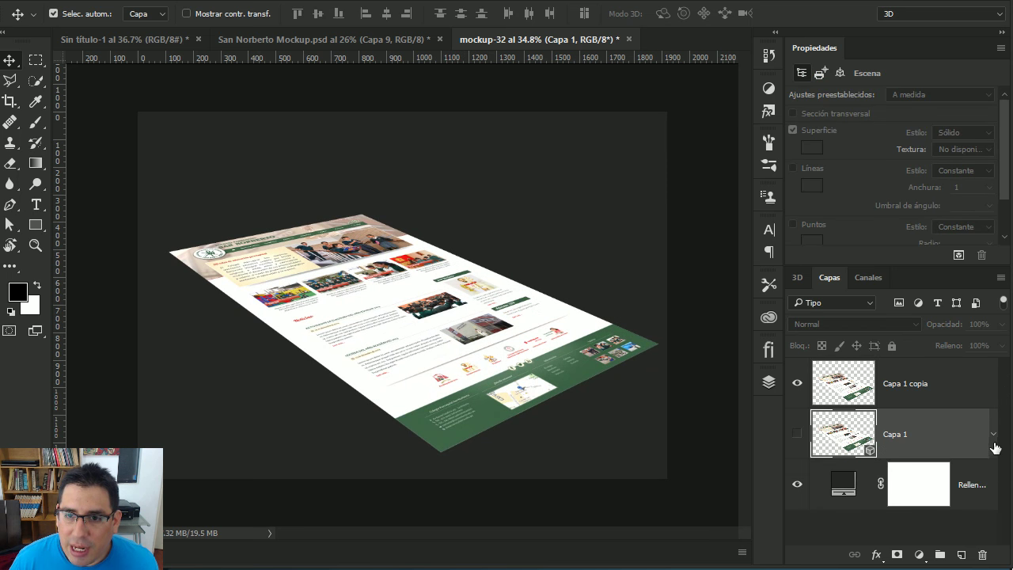
{"action": "left_click", "coordinate": [933, 395]}
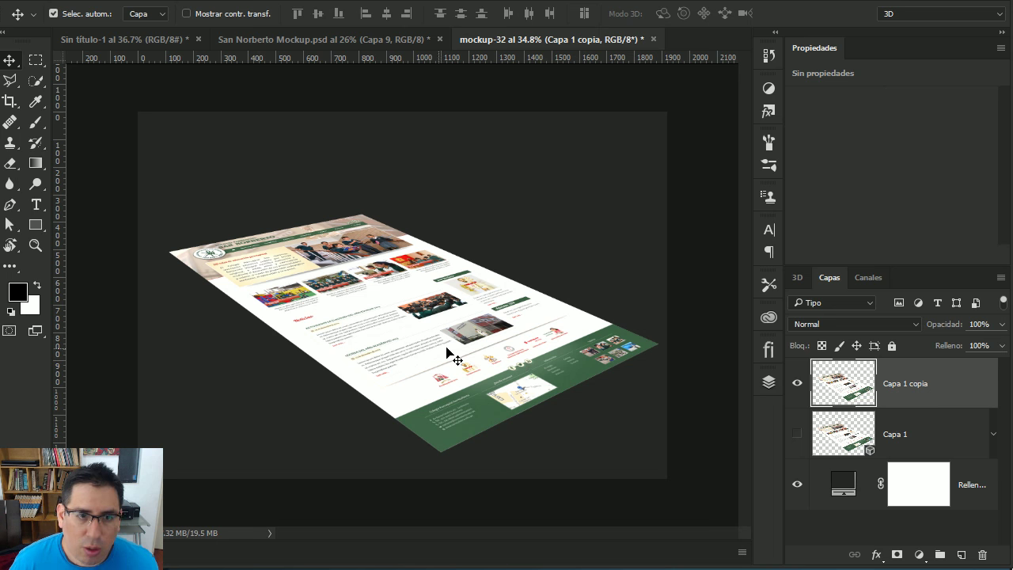
- Scale the flattened mockup down to about 95% with Free Transform and commit it
{"action": "key", "text": "ctrl+t"}
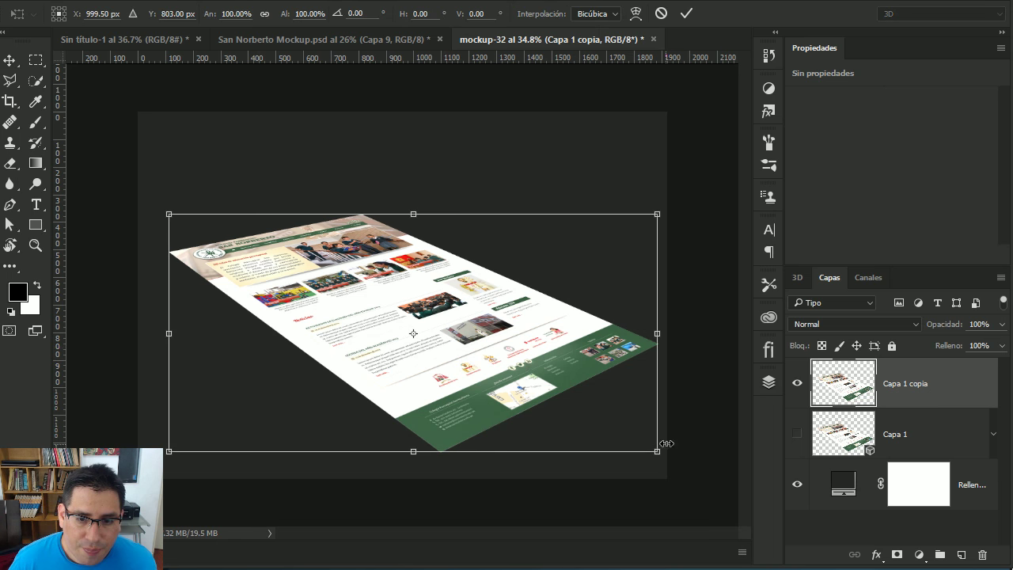
{"action": "left_click_drag", "start_coordinate": [657, 453], "coordinate": [634, 440]}
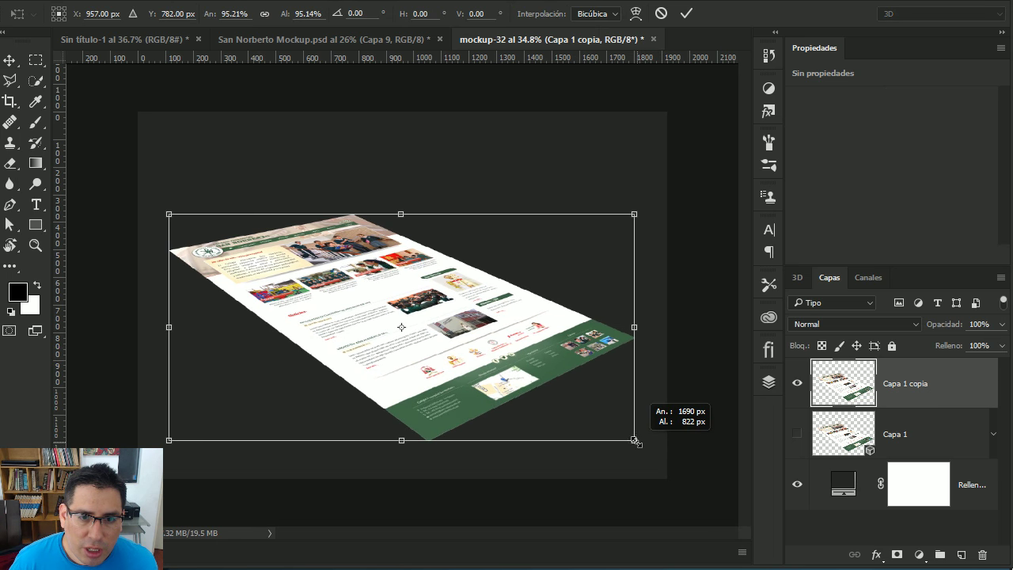
{"action": "mouse_move", "coordinate": [512, 349]}
{"action": "left_mouse_down"}
{"action": "mouse_move", "coordinate": [522, 349]}
{"action": "mouse_move", "coordinate": [516, 344]}
{"action": "left_mouse_up"}
{"action": "key", "text": "Return"}
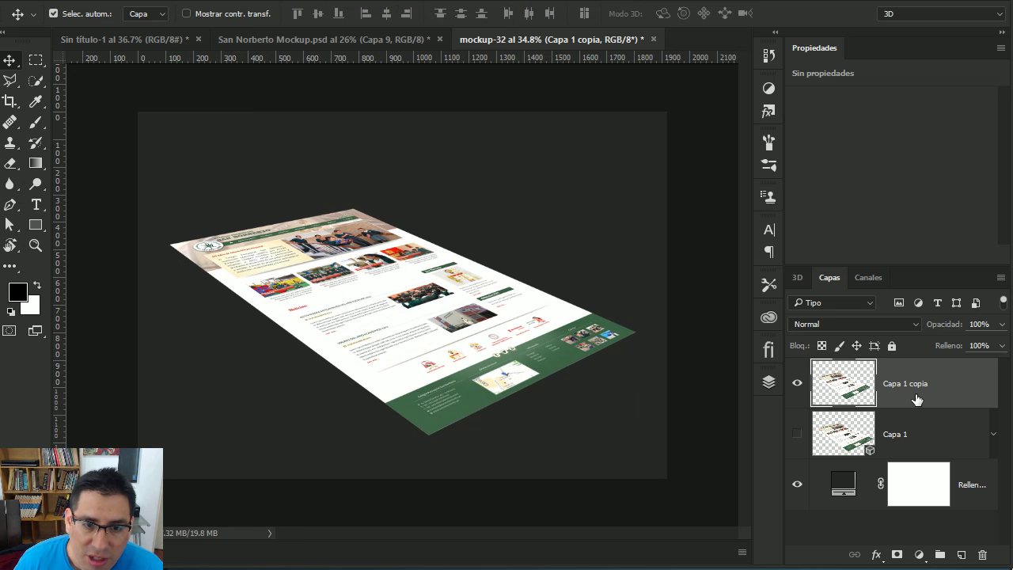
- Zoom to 100% and pan around the mockup to inspect its footer edges
{"action": "key", "text": "ctrl+1"}
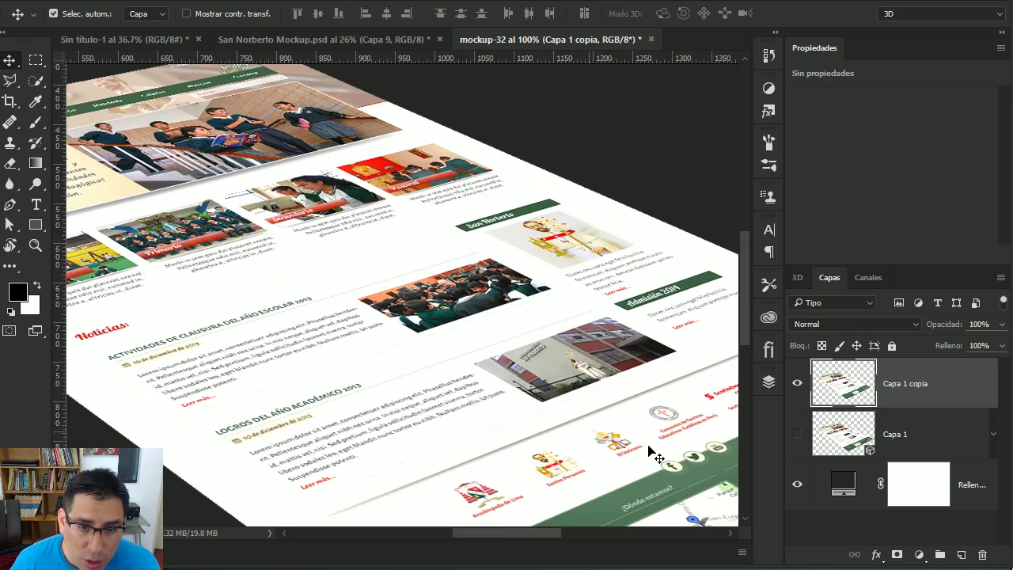
{"action": "left_click_drag", "start_coordinate": [656, 451], "coordinate": [447, 276]}
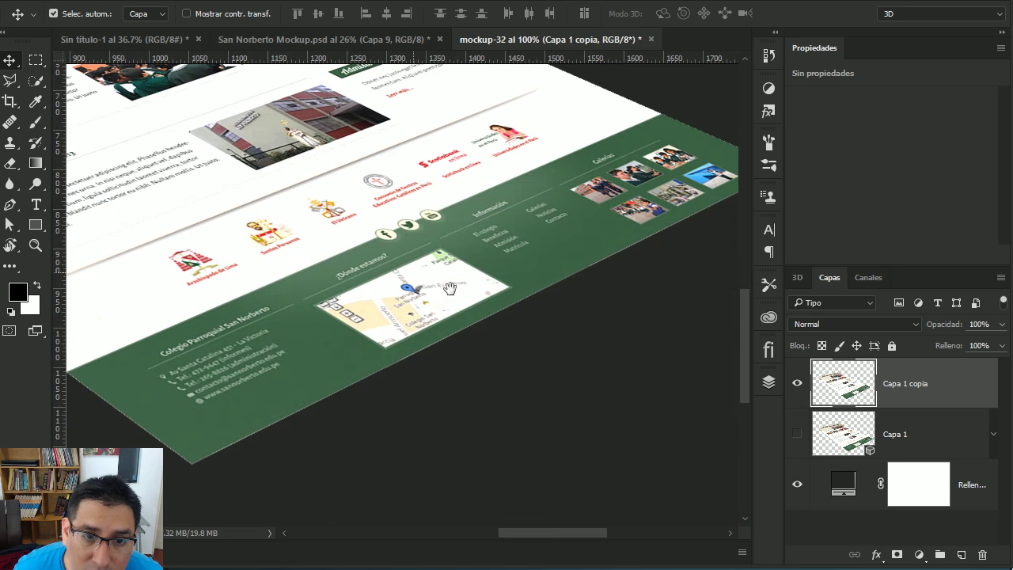
{"action": "scroll", "coordinate": [519, 379], "scroll_direction": "up", "scroll_amount": 2}
{"action": "scroll", "coordinate": [567, 419], "scroll_direction": "up", "scroll_amount": 2}
{"action": "scroll", "coordinate": [566, 419], "scroll_direction": "up", "scroll_amount": 1}
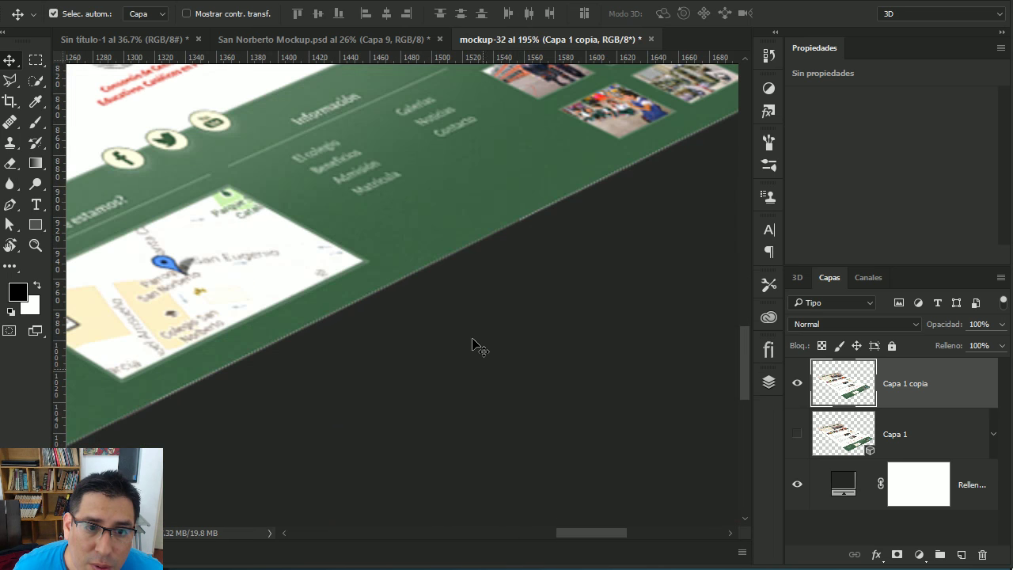
{"action": "left_click_drag", "start_coordinate": [485, 318], "coordinate": [586, 282]}
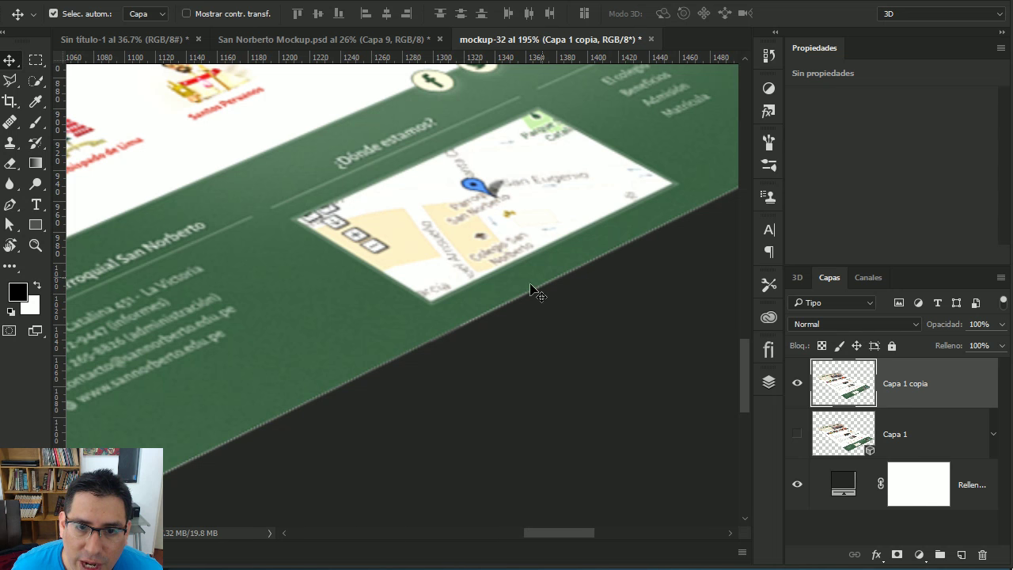
{"action": "mouse_move", "coordinate": [266, 430]}
{"action": "left_mouse_down"}
{"action": "mouse_move", "coordinate": [343, 393]}
{"action": "mouse_move", "coordinate": [398, 433]}
{"action": "left_mouse_up"}
{"action": "scroll", "coordinate": [326, 312], "scroll_direction": "down", "scroll_amount": 2}
{"action": "scroll", "coordinate": [351, 379], "scroll_direction": "down", "scroll_amount": 2}
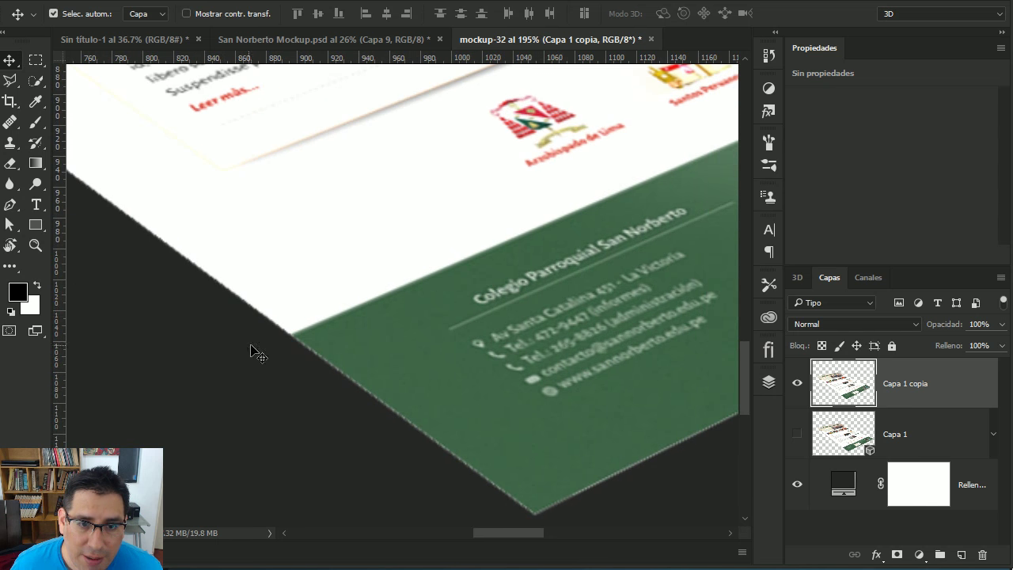
{"action": "scroll", "coordinate": [425, 379], "scroll_direction": "down", "scroll_amount": 4}
{"action": "scroll", "coordinate": [424, 379], "scroll_direction": "down", "scroll_amount": 4}
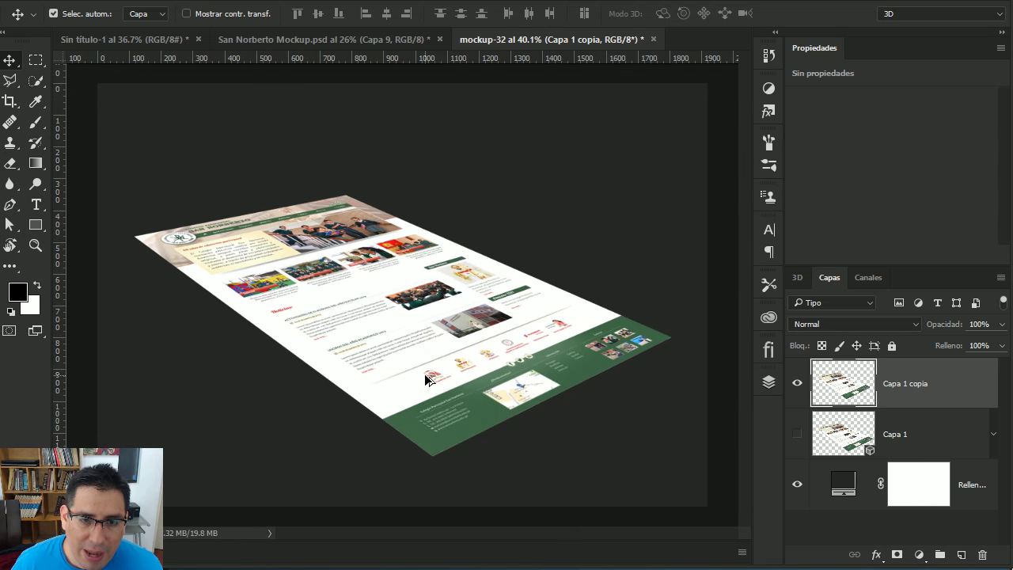
{"action": "key", "text": "ctrl"}
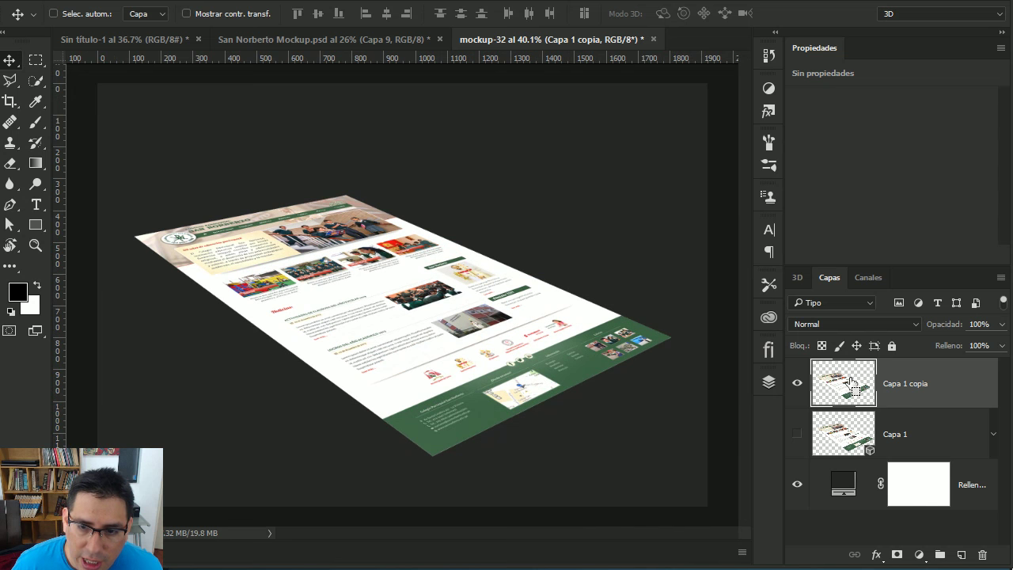
- Load the mockup outline, contract the selection by 2 px, and add a layer mask
{"action": "left_click", "coordinate": [851, 382], "text": "ctrl"}
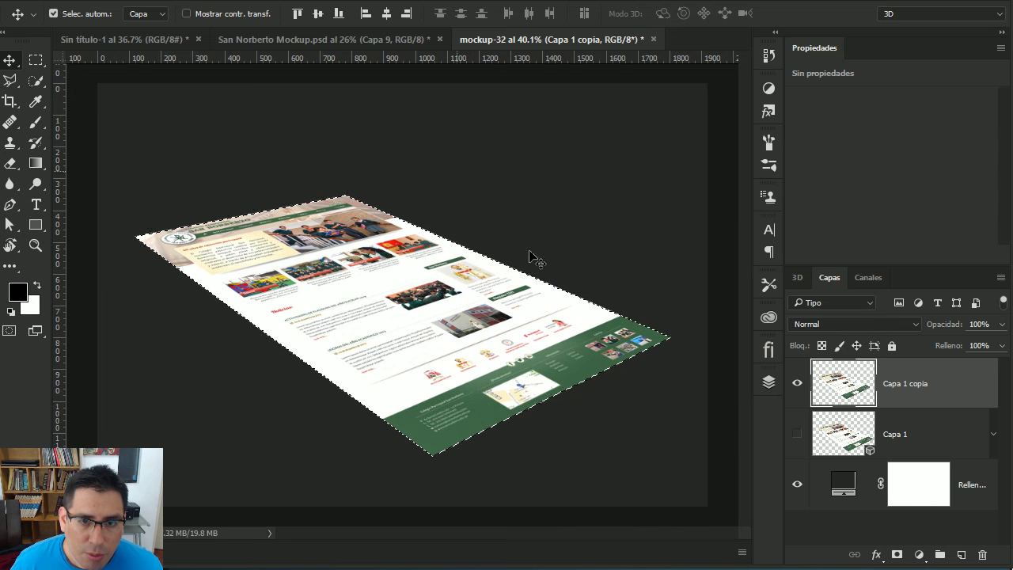
{"action": "left_click", "coordinate": [279, 1]}
{"action": "mouse_move", "coordinate": [348, 192]}
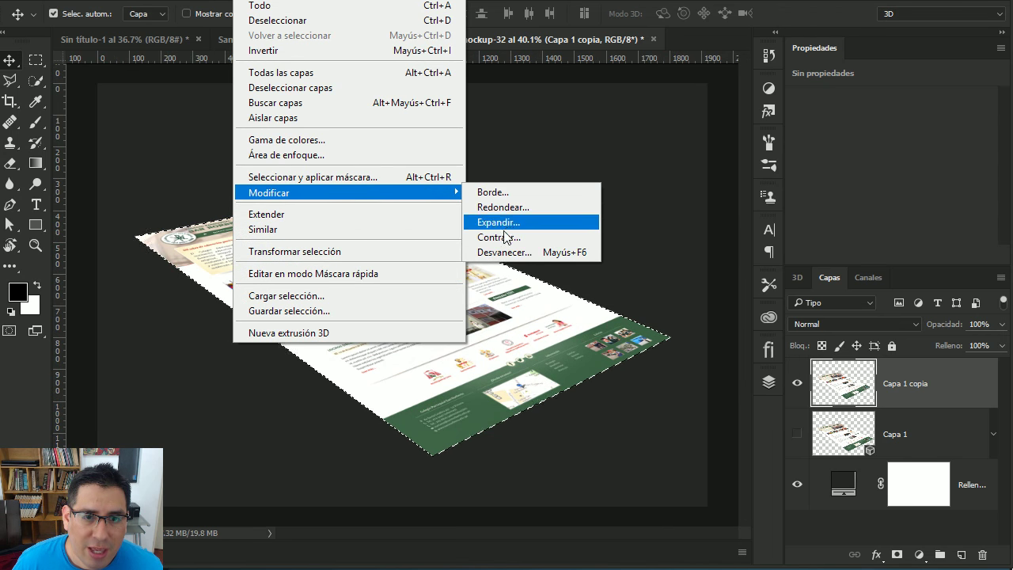
{"action": "left_click", "coordinate": [513, 237]}
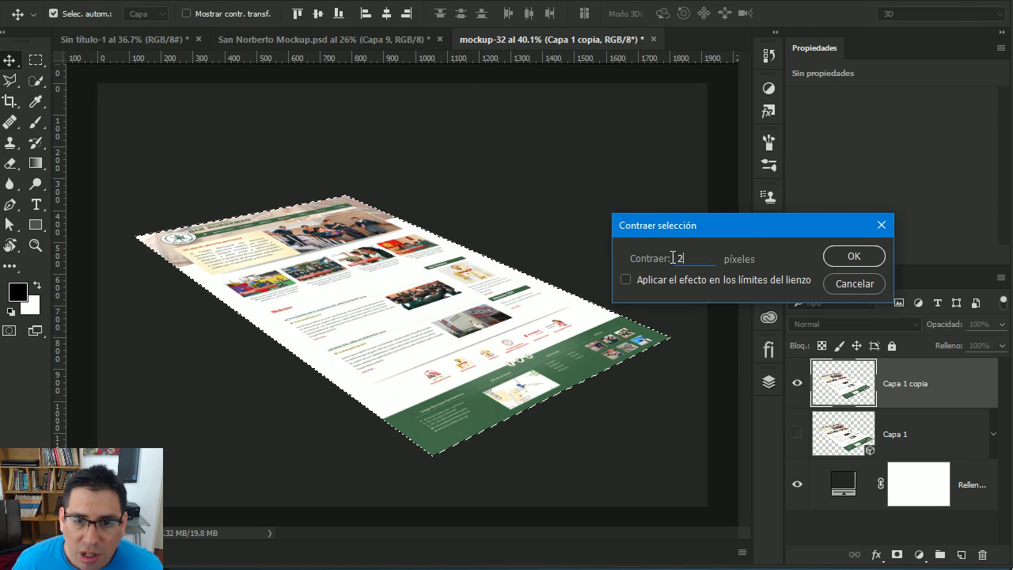
{"action": "left_click_drag", "start_coordinate": [673, 258], "coordinate": [698, 263]}
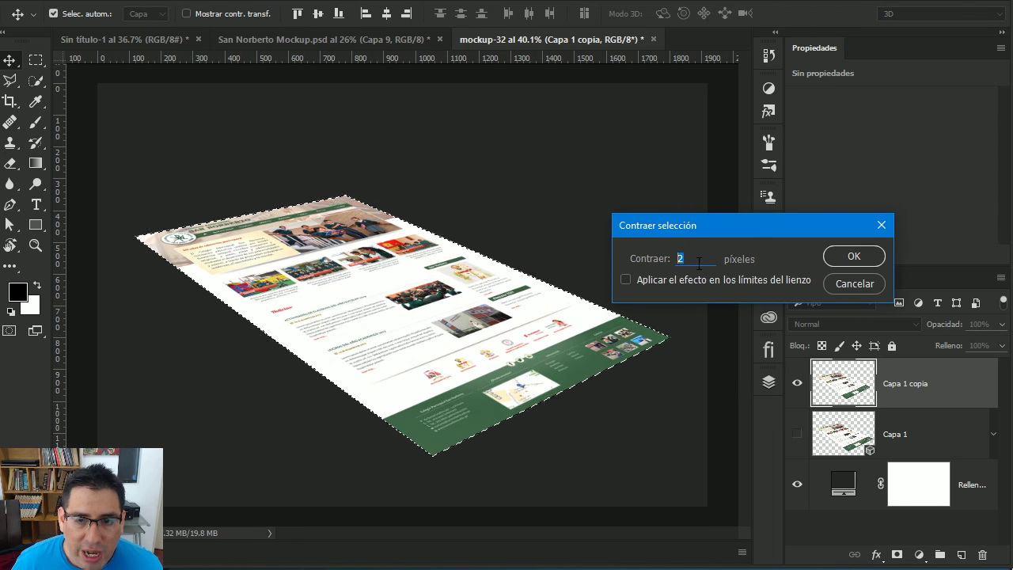
{"action": "left_click", "coordinate": [848, 257]}
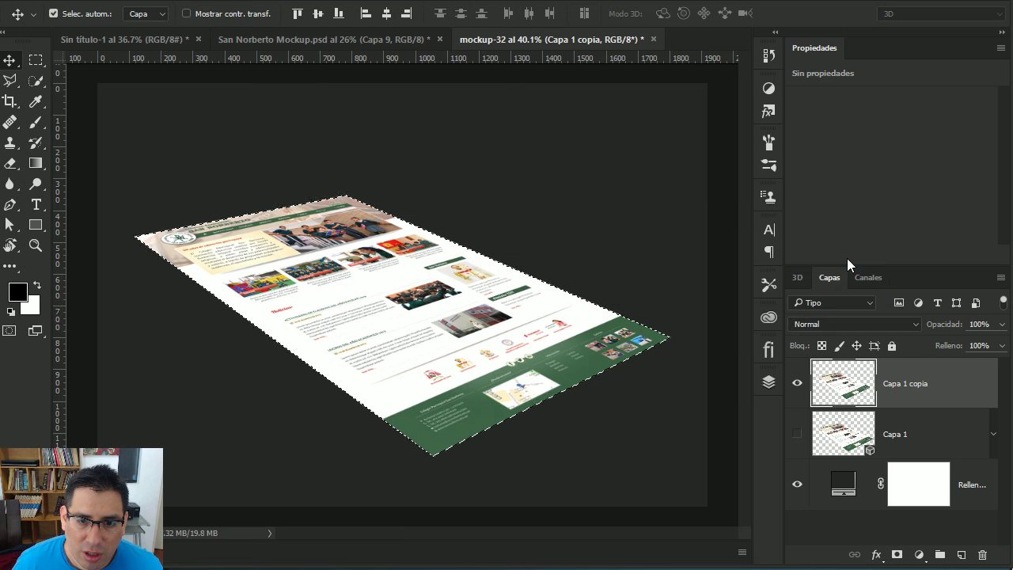
{"action": "left_click", "coordinate": [897, 555]}
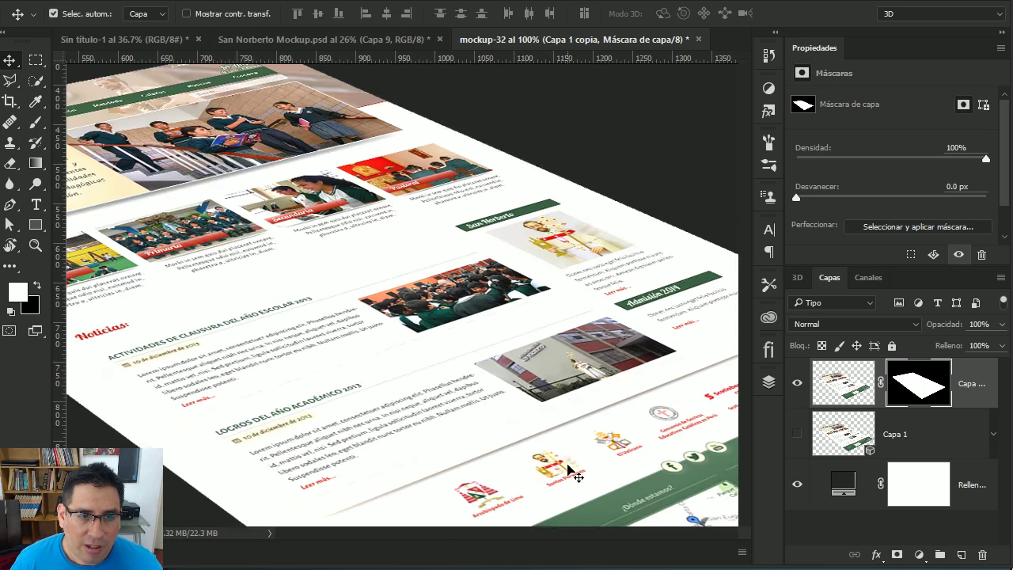
- Check the masked footer edges at 100%, then apply the layer mask permanently
{"action": "key", "text": "ctrl+1"}
{"action": "left_click_drag", "start_coordinate": [570, 427], "coordinate": [445, 332]}
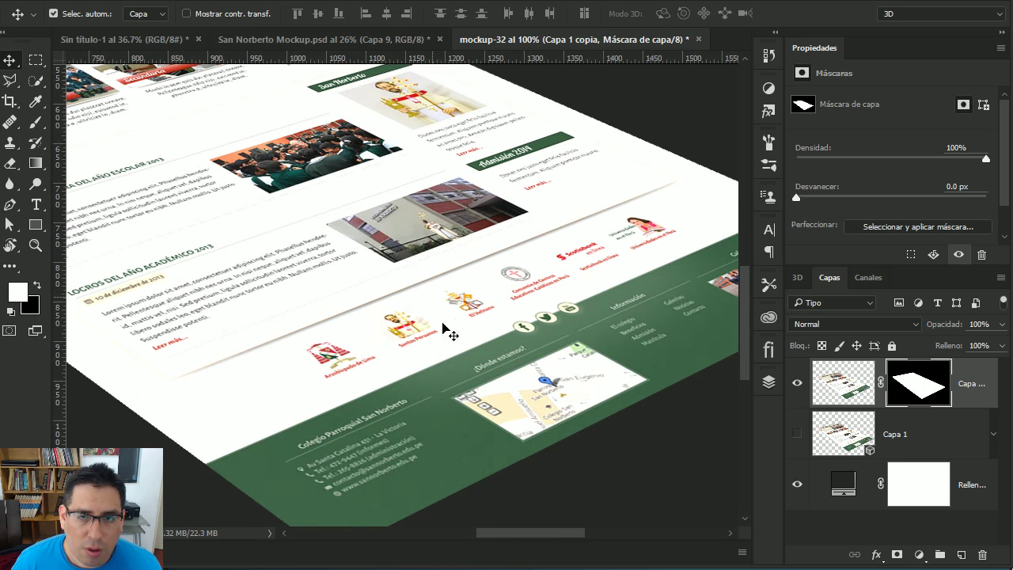
{"action": "scroll", "coordinate": [502, 370], "scroll_direction": "up", "scroll_amount": 1}
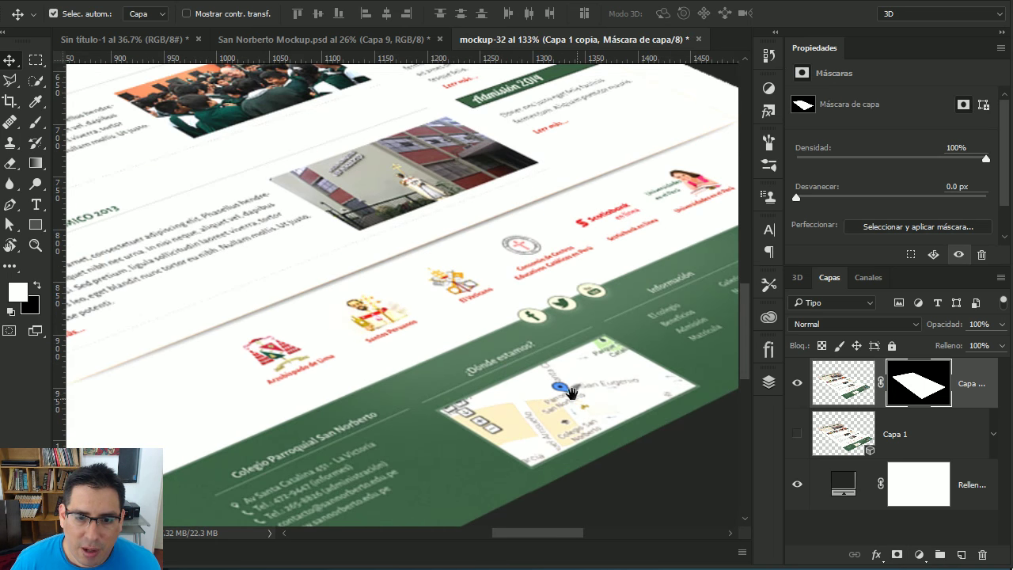
{"action": "mouse_move", "coordinate": [501, 371]}
{"action": "left_mouse_down"}
{"action": "mouse_move", "coordinate": [520, 289]}
{"action": "mouse_move", "coordinate": [538, 276]}
{"action": "left_mouse_up"}
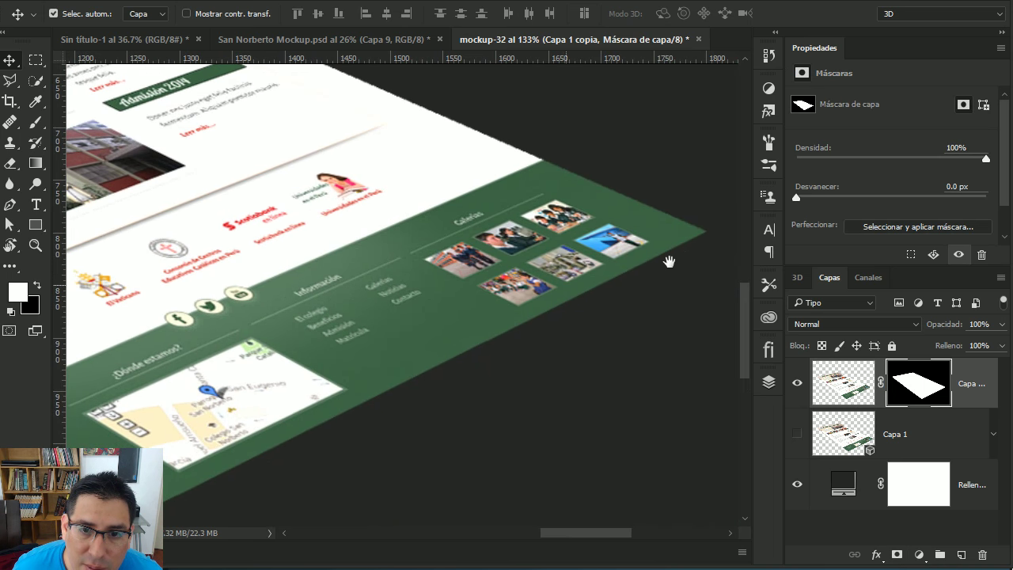
{"action": "left_click_drag", "start_coordinate": [345, 472], "coordinate": [531, 367]}
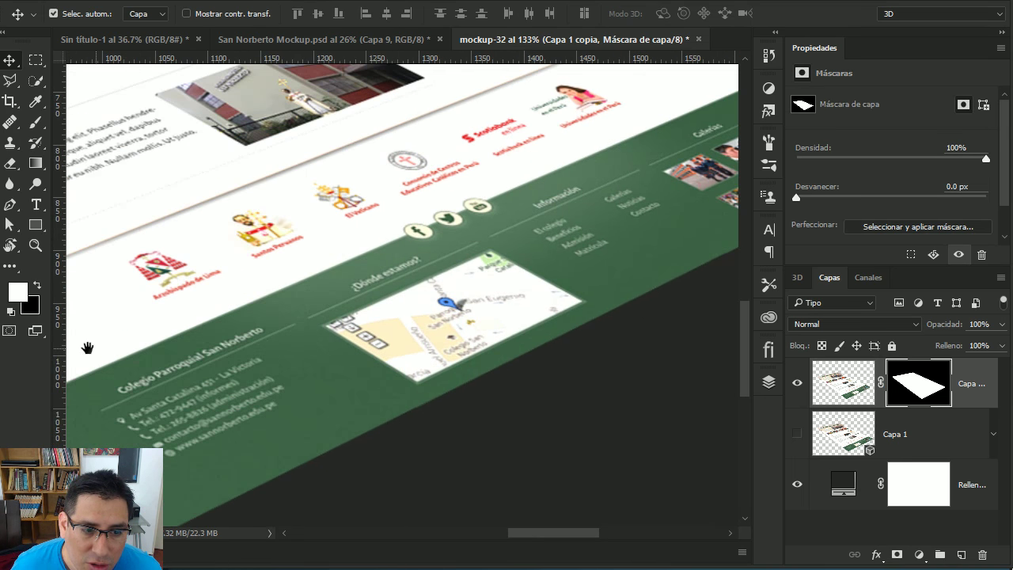
{"action": "left_click_drag", "start_coordinate": [86, 345], "coordinate": [355, 249]}
{"action": "scroll", "coordinate": [436, 301], "scroll_direction": "down", "scroll_amount": 3}
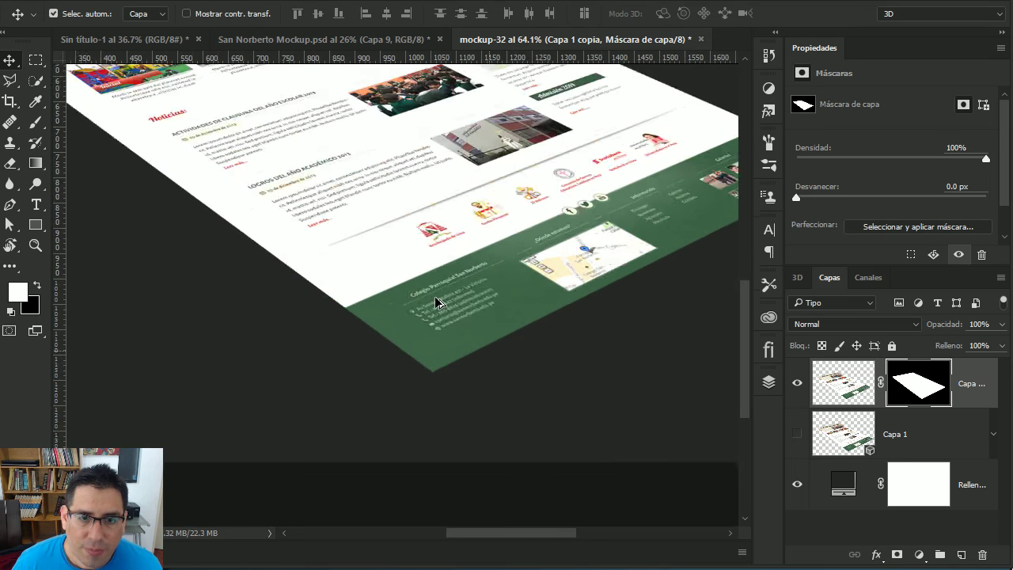
{"action": "scroll", "coordinate": [436, 301], "scroll_direction": "down", "scroll_amount": 3}
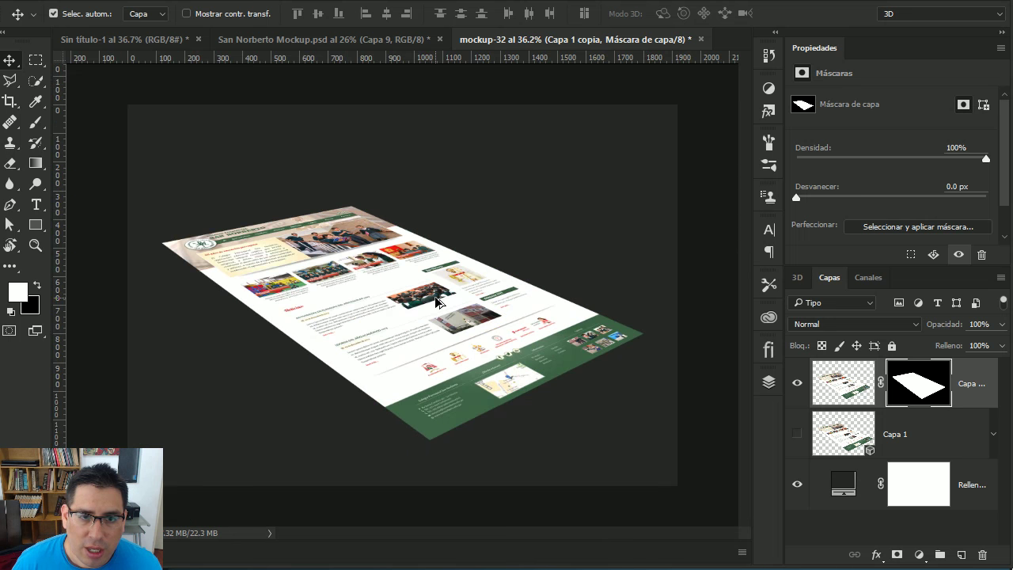
{"action": "right_click", "coordinate": [919, 387]}
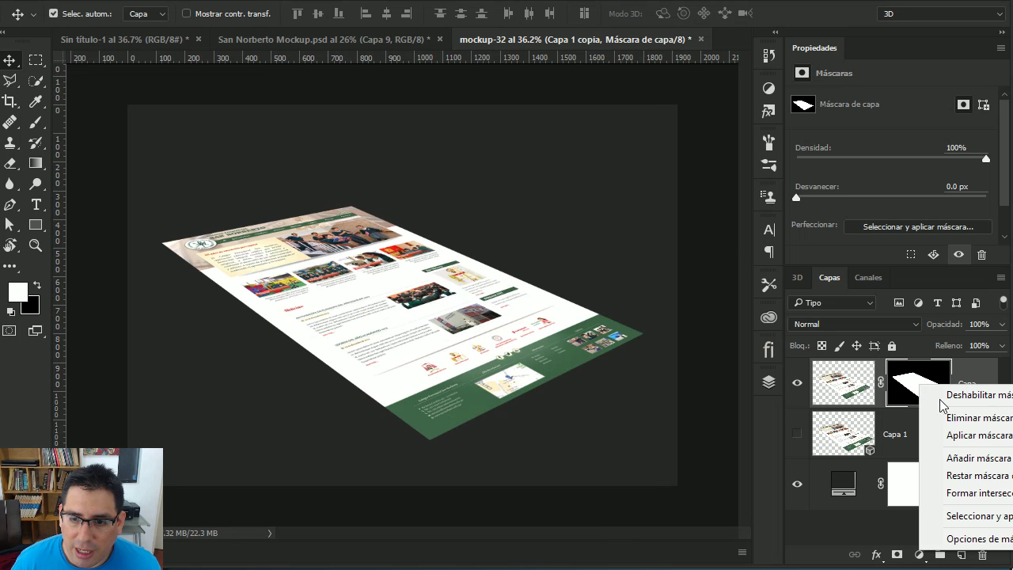
{"action": "left_click", "coordinate": [963, 436]}
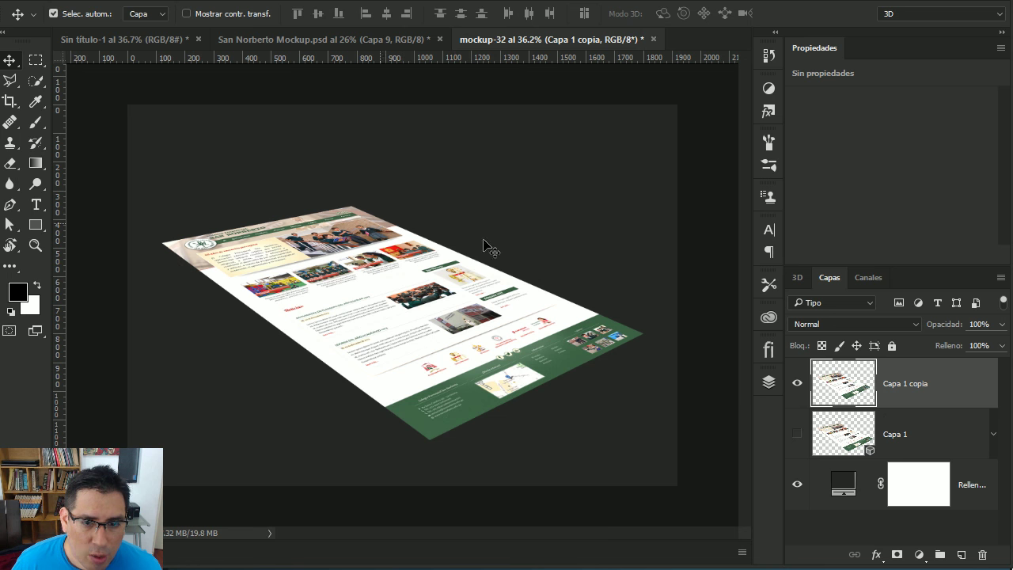
- Nudge the mockup up, duplicate it as a layer named extrusion, and move it below Capa 1 copia
{"action": "mouse_move", "coordinate": [473, 356]}
{"action": "left_mouse_down"}
{"action": "mouse_move", "coordinate": [469, 332]}
{"action": "mouse_move", "coordinate": [469, 355]}
{"action": "left_mouse_up"}
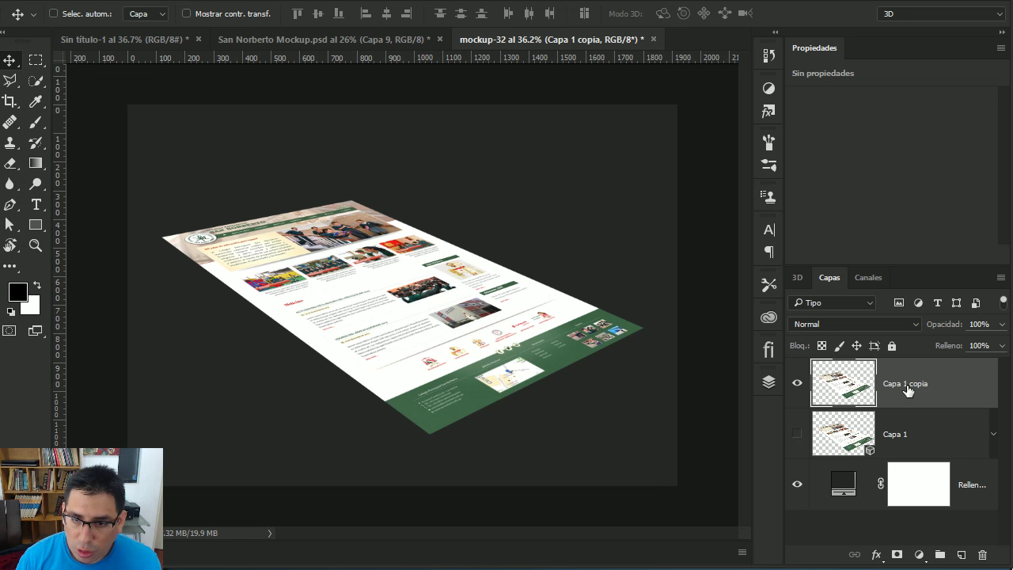
{"action": "key", "text": "ctrl+j"}
{"action": "double_click", "coordinate": [909, 384]}
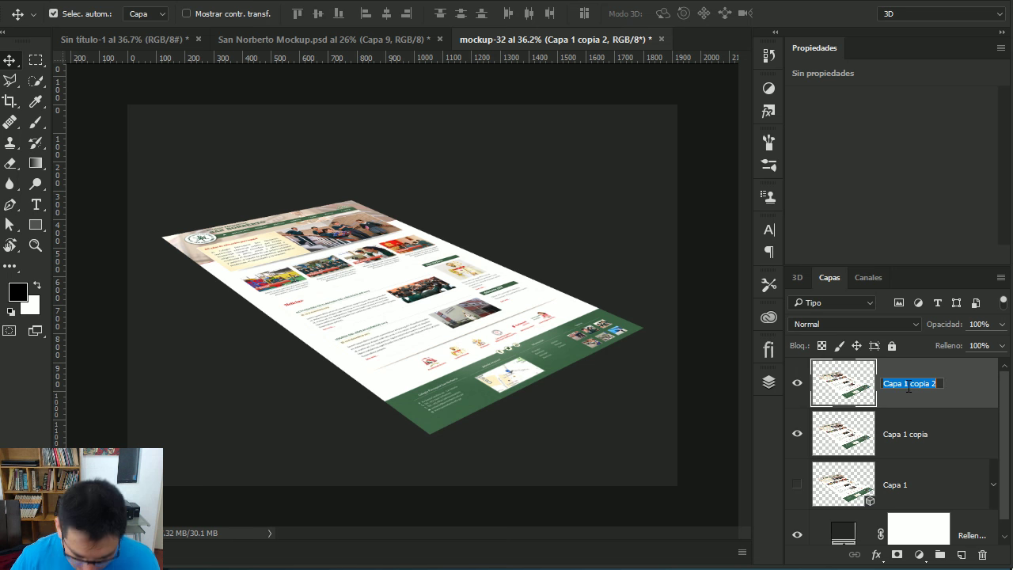
{"action": "type", "text": "sombra"}
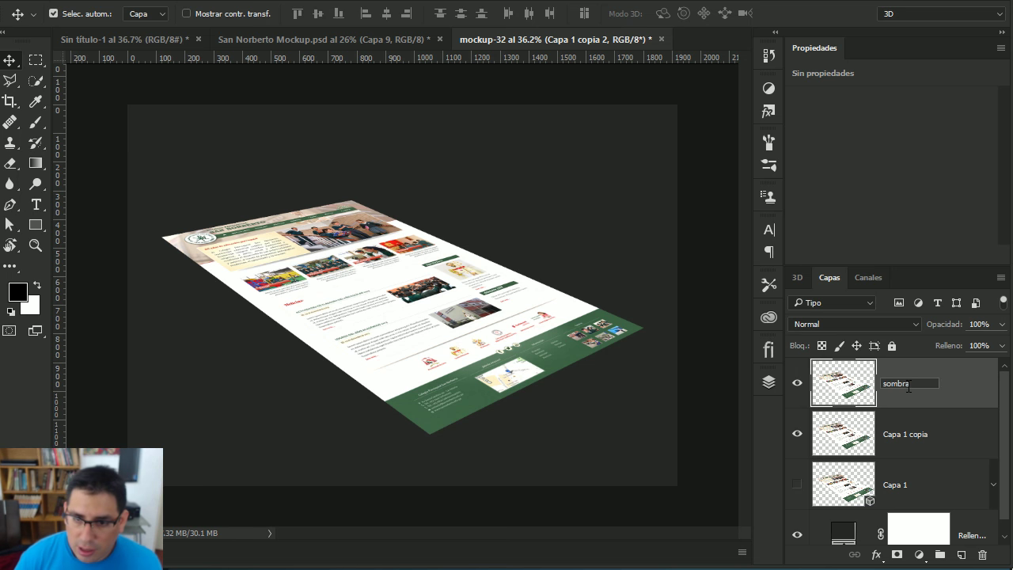
{"action": "key", "text": "Return"}
{"action": "double_click", "coordinate": [908, 387]}
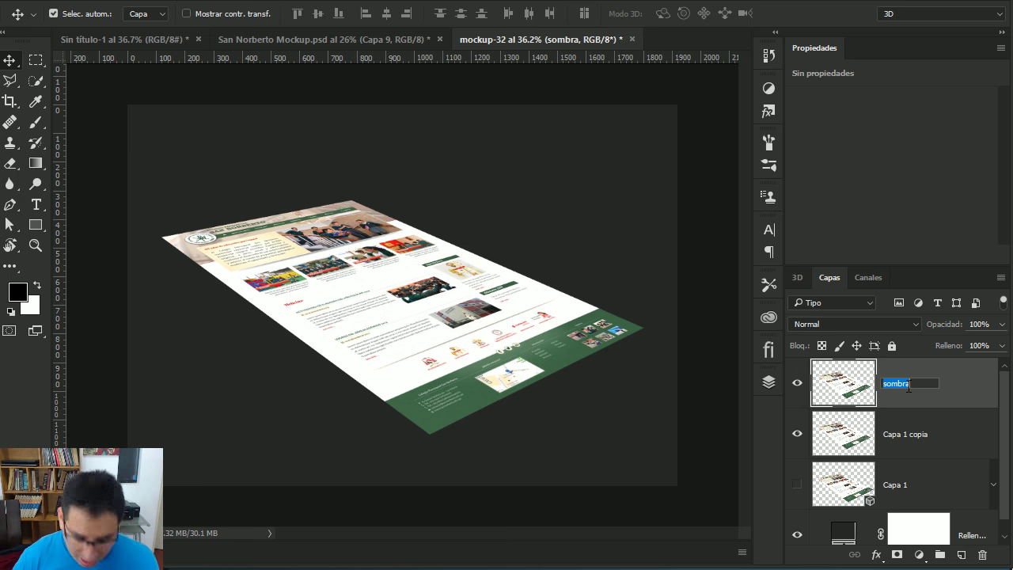
{"action": "type", "text": "extrusion"}
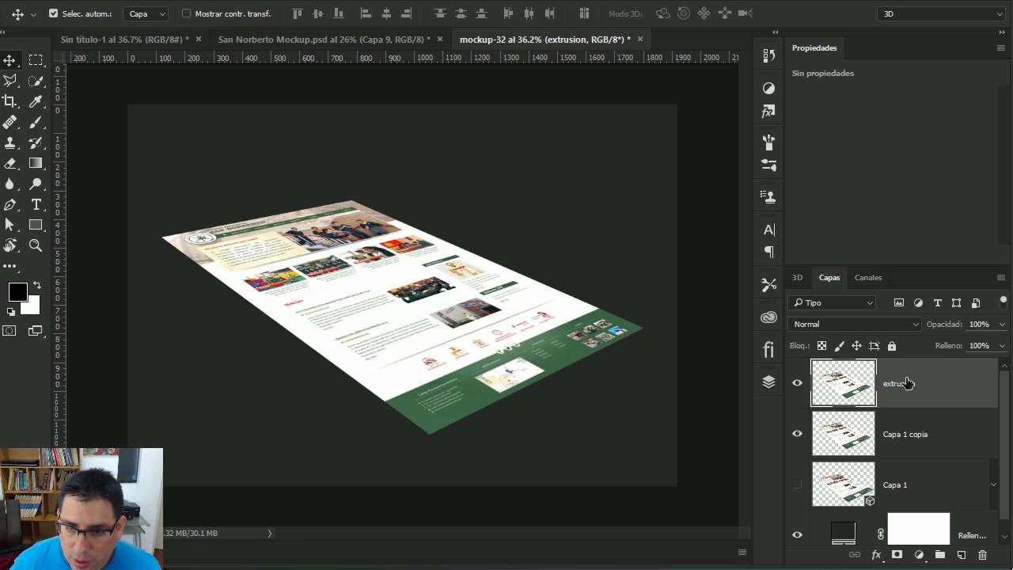
{"action": "left_click_drag", "start_coordinate": [908, 389], "coordinate": [902, 453]}
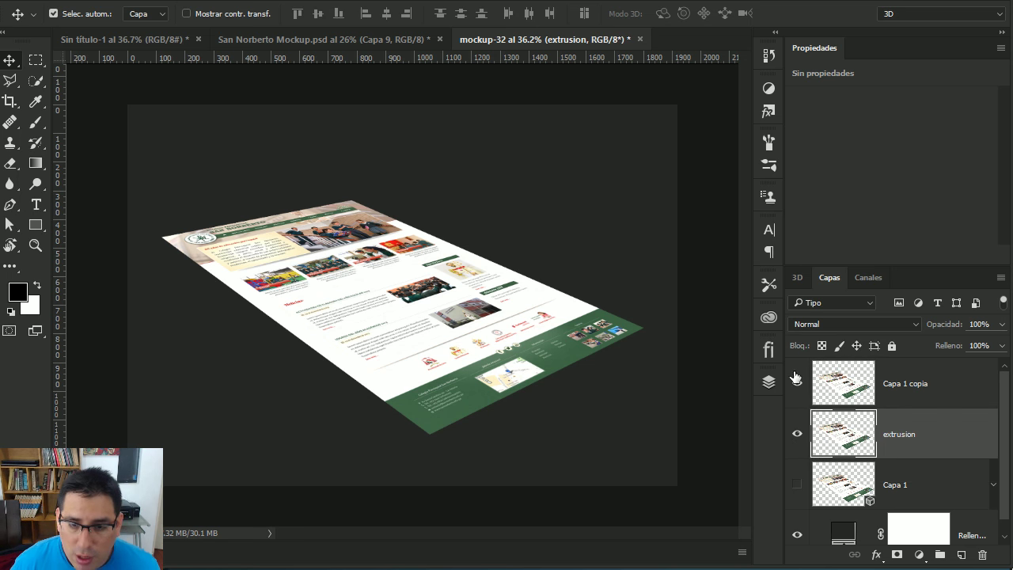
- Rename Capa 1 copia to mockup3d-raster and Capa 1 to mockup3d
{"action": "double_click", "coordinate": [917, 386]}
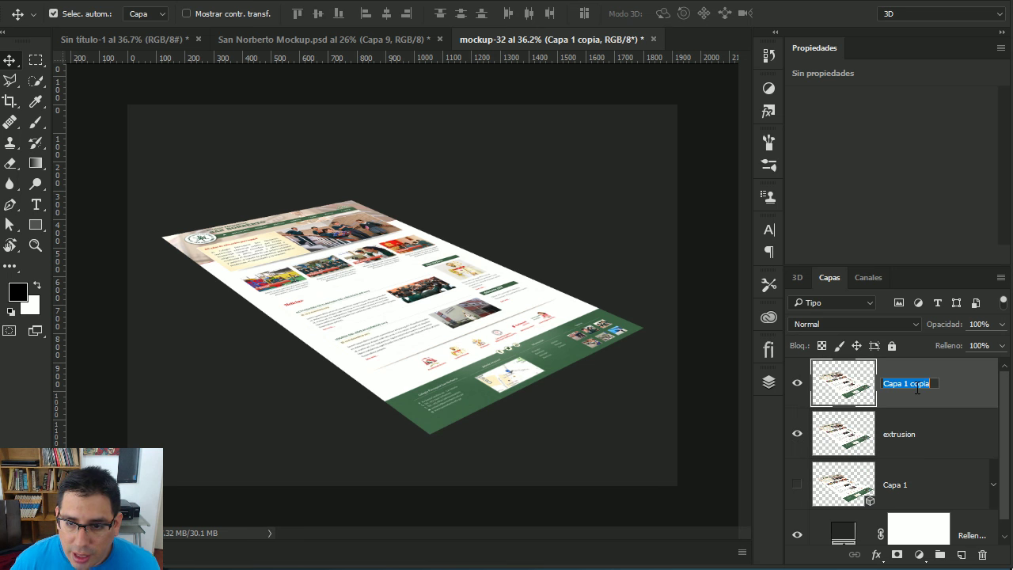
{"action": "type", "text": "mockup"}
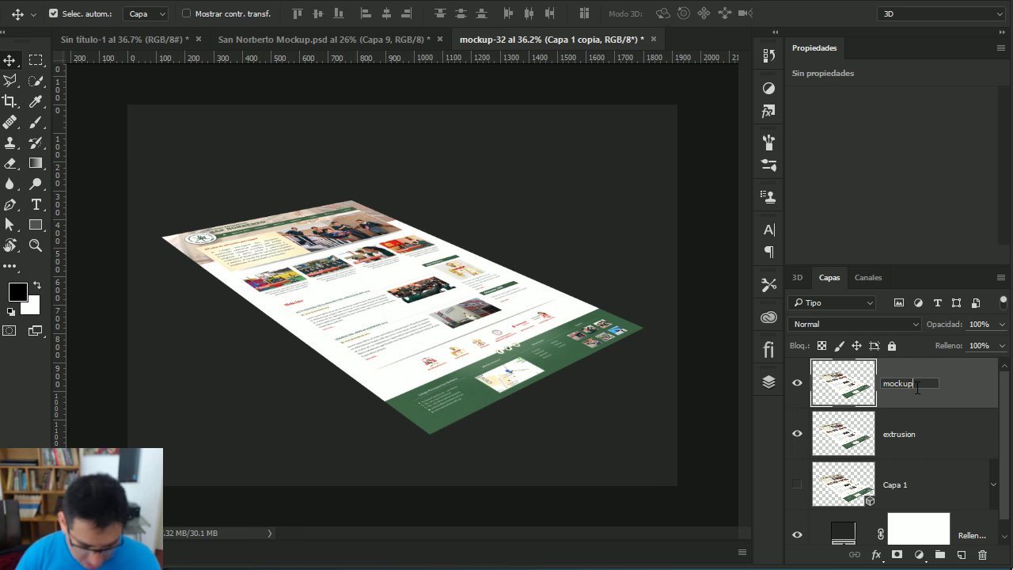
{"action": "type", "text": "3d"}
{"action": "key", "text": "Return"}
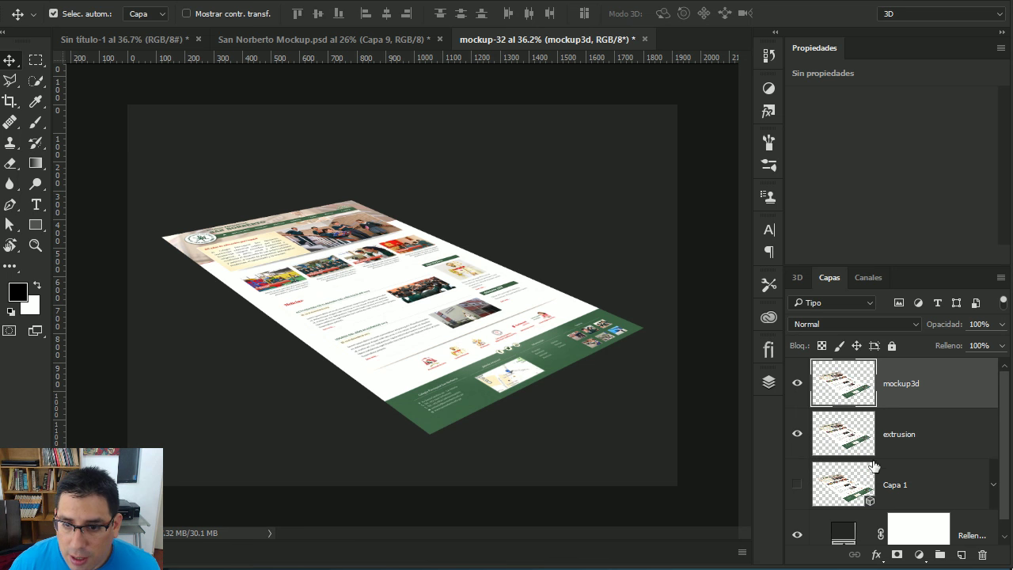
{"action": "double_click", "coordinate": [906, 384]}
{"action": "type", "text": "-"}
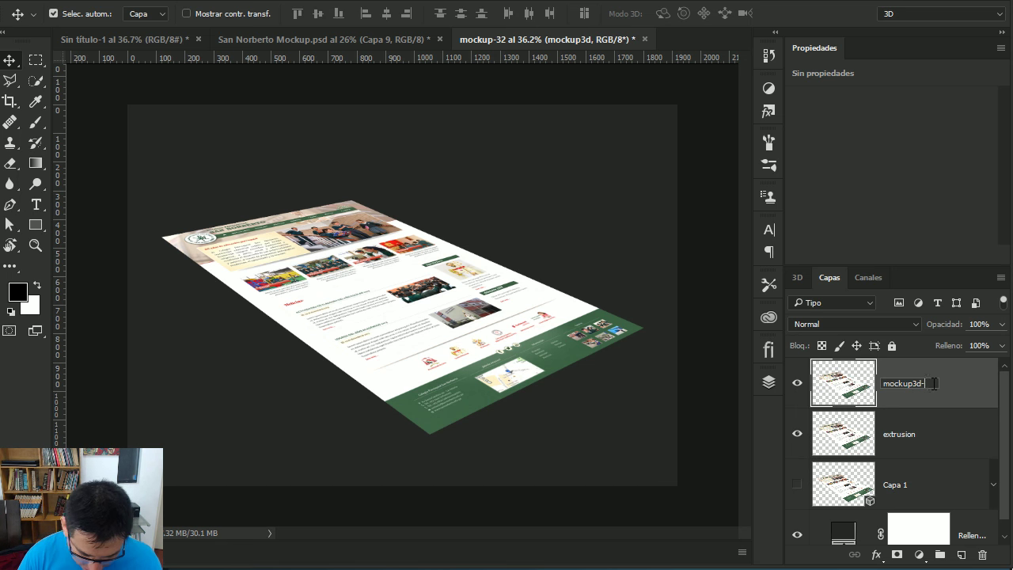
{"action": "type", "text": "raster"}
{"action": "key", "text": "Return"}
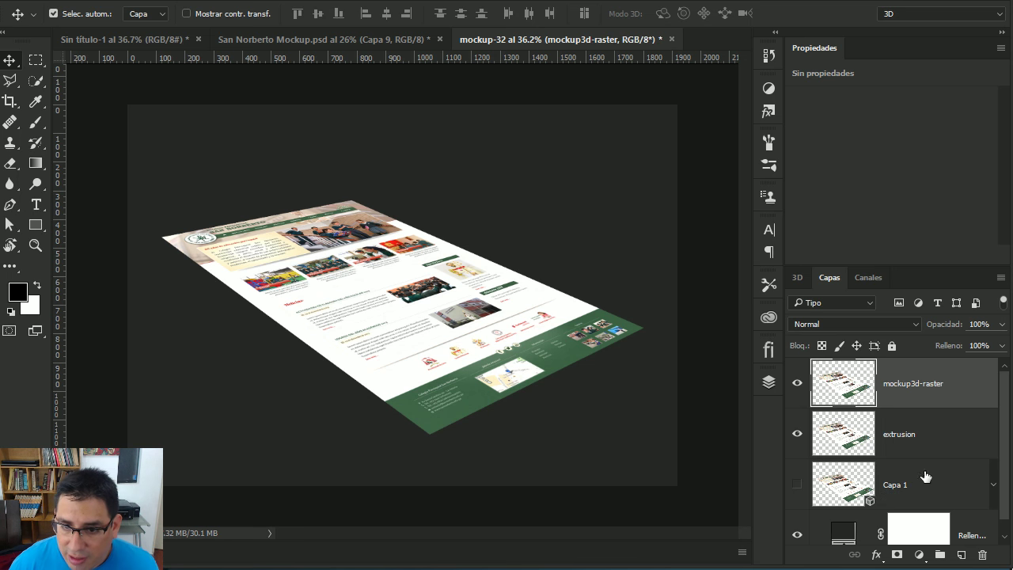
{"action": "double_click", "coordinate": [890, 486]}
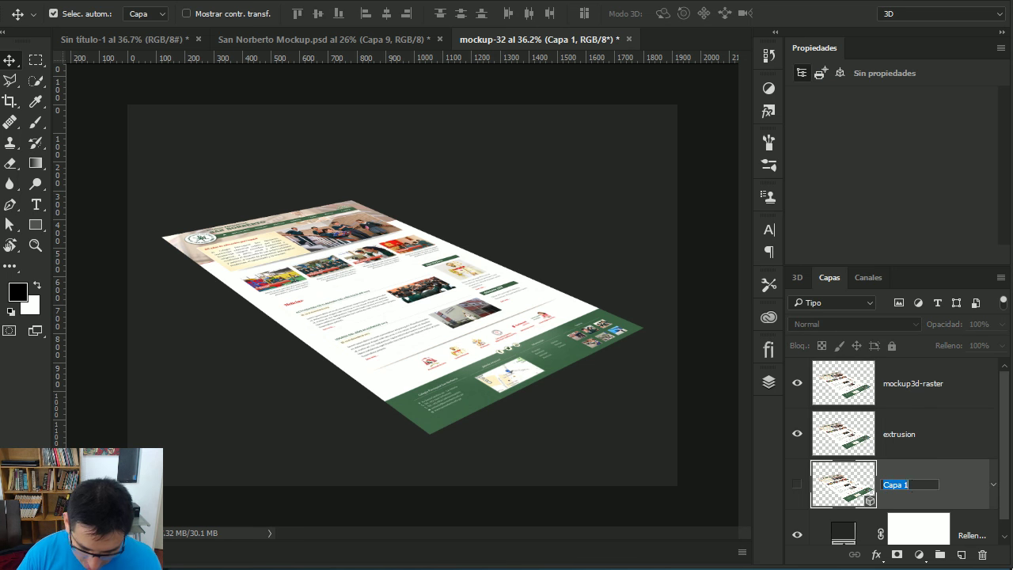
{"action": "type", "text": "mockup"}
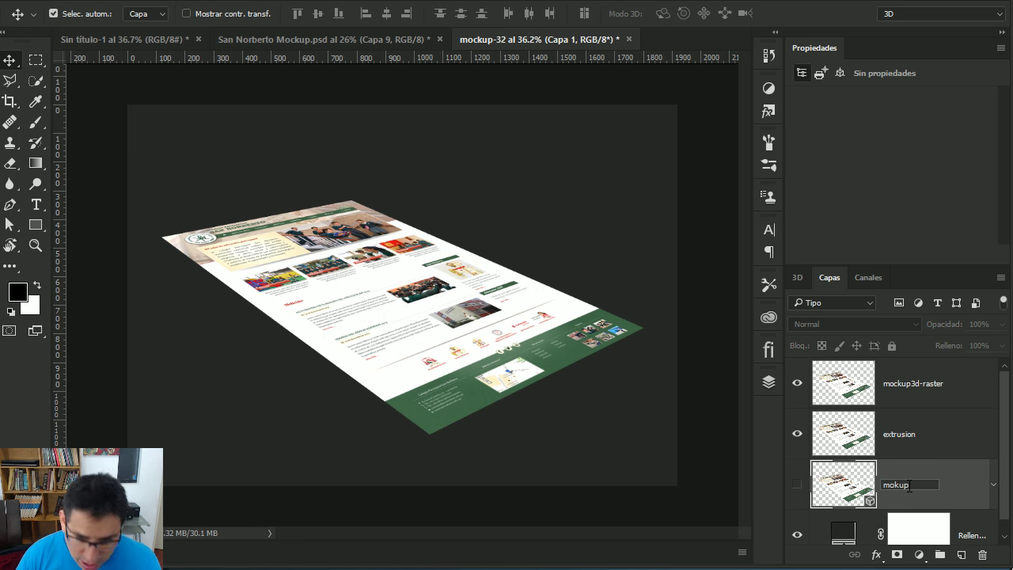
{"action": "type", "text": "k"}
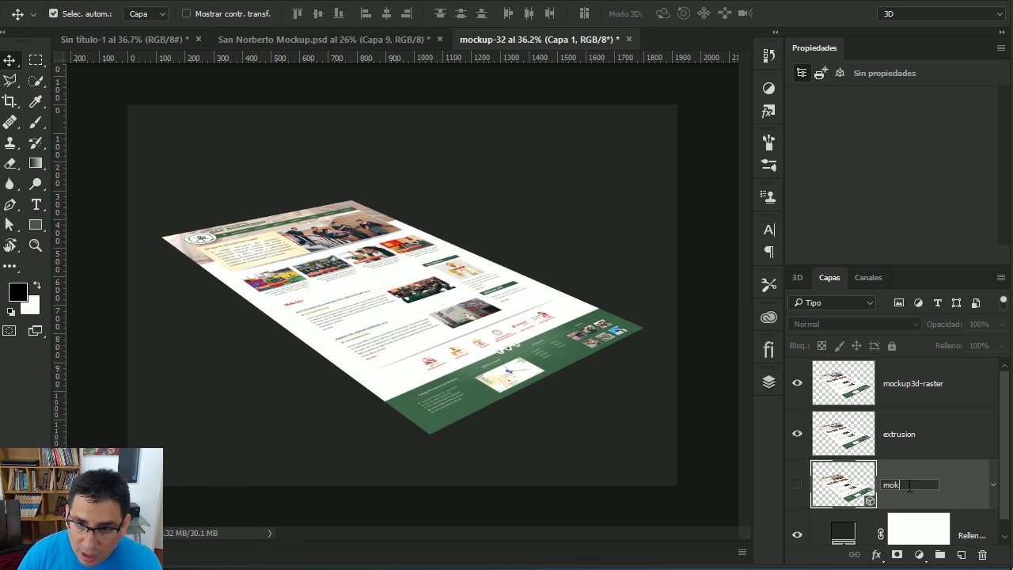
{"action": "type", "text": "ckup3d"}
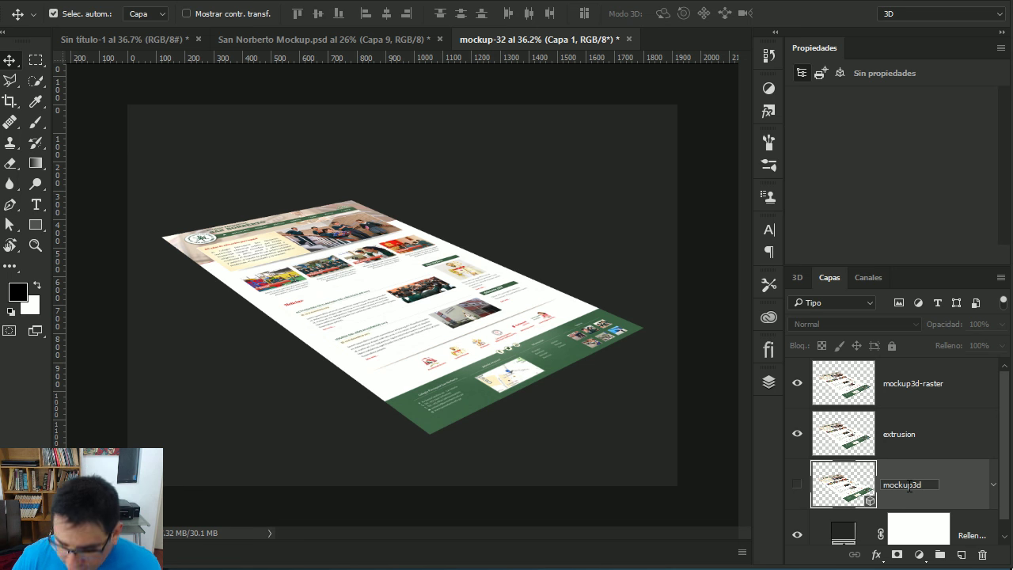
{"action": "key", "text": "Return"}
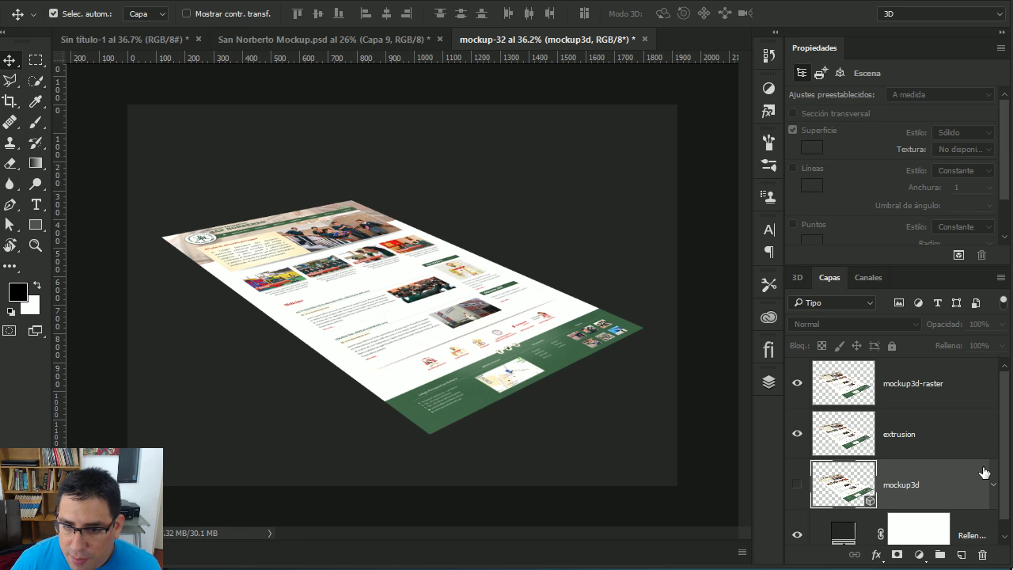
- Hide mockup3d-raster, keep extrusion selected, and collapse the Propiedades panel
{"action": "scroll", "coordinate": [969, 476], "scroll_direction": "down", "scroll_amount": 1}
{"action": "scroll", "coordinate": [969, 476], "scroll_direction": "up", "scroll_amount": 1}
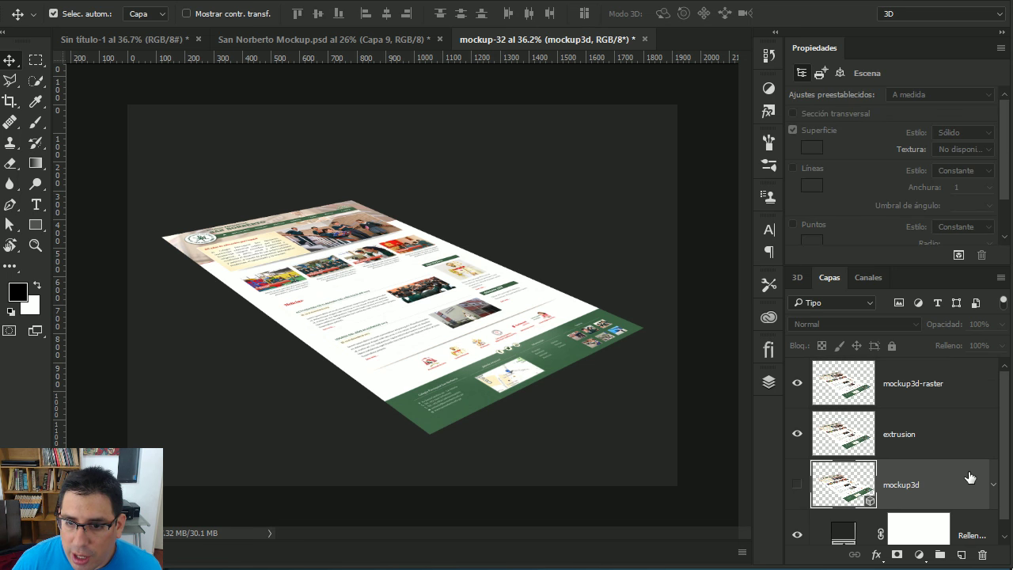
{"action": "left_click", "coordinate": [906, 440]}
{"action": "left_click", "coordinate": [797, 384]}
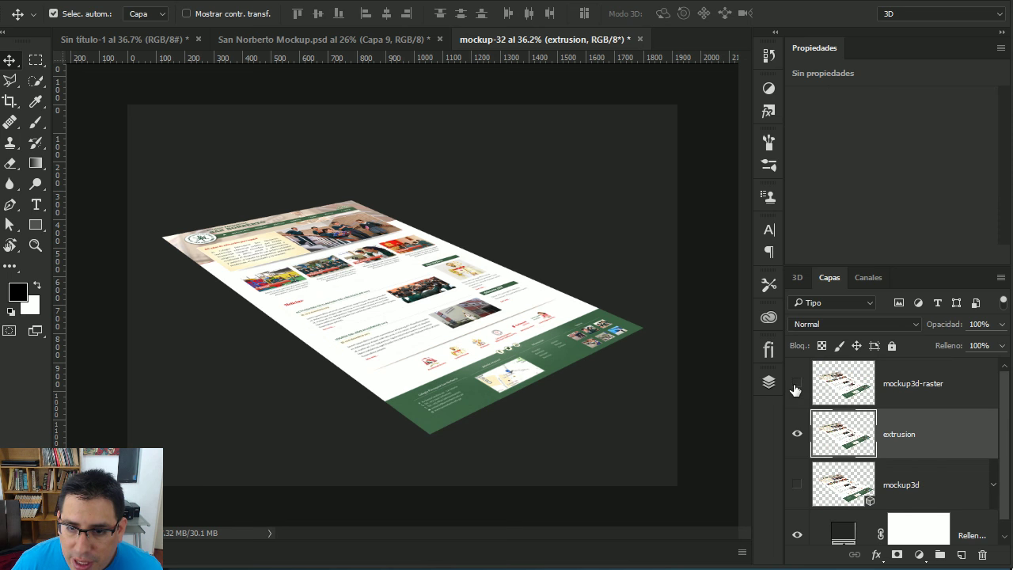
{"action": "left_click", "coordinate": [936, 383]}
{"action": "left_click", "coordinate": [886, 435]}
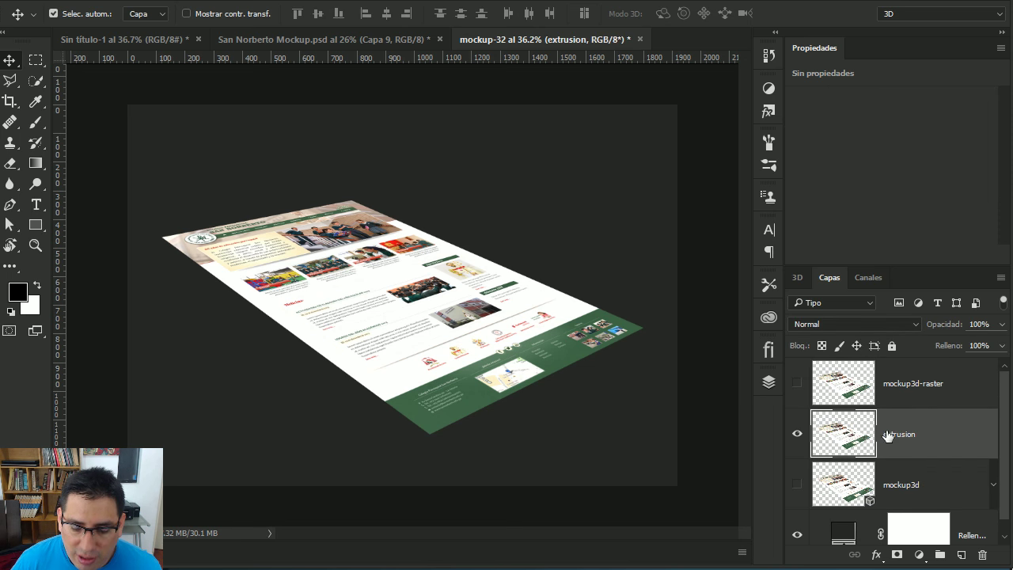
{"action": "double_click", "coordinate": [824, 54]}
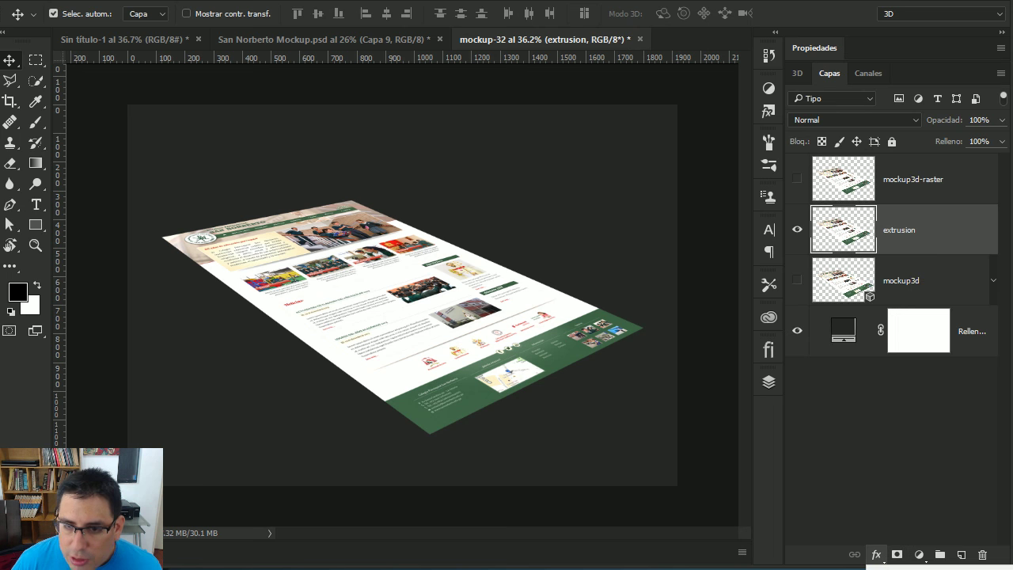
- Give the extrusion layer a 50% black Superposición de colores effect
{"action": "left_click", "coordinate": [886, 513]}
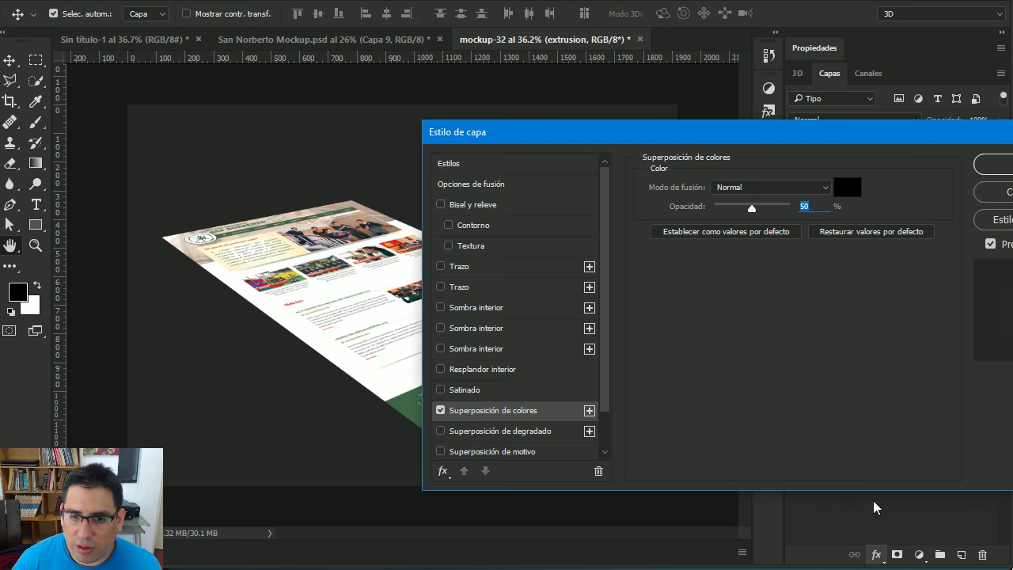
{"action": "mouse_move", "coordinate": [833, 141]}
{"action": "left_mouse_down"}
{"action": "mouse_move", "coordinate": [766, 264]}
{"action": "mouse_move", "coordinate": [671, 334]}
{"action": "left_mouse_up"}
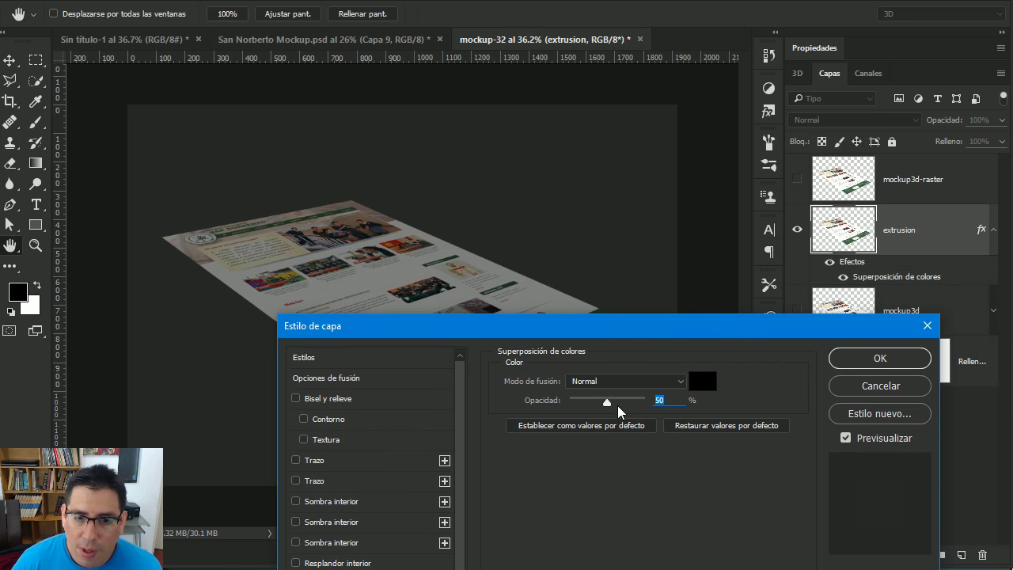
{"action": "left_click", "coordinate": [879, 357]}
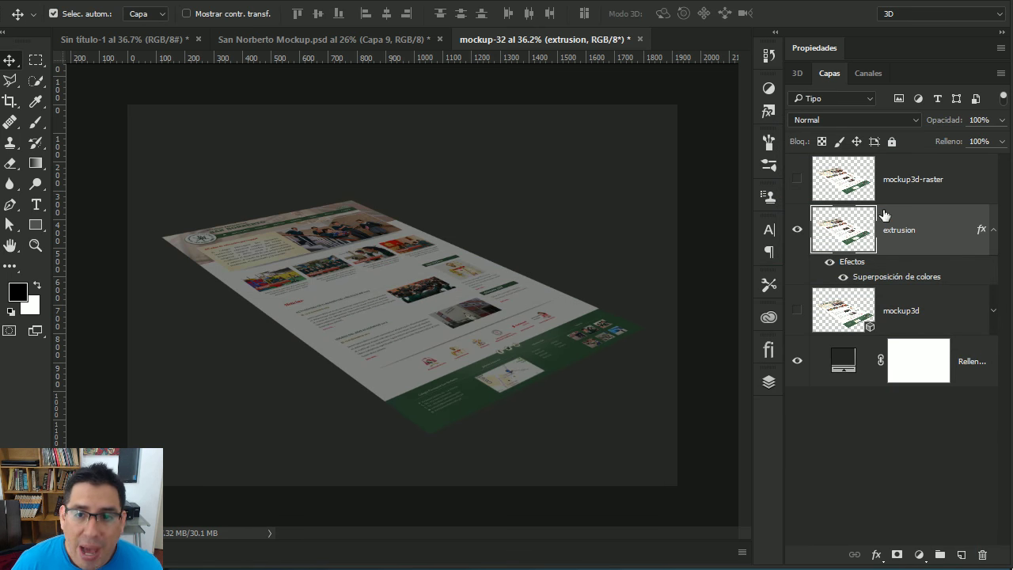
- Make mockup3d-raster visible again and leave the extrusion layer selected
{"action": "left_click", "coordinate": [796, 183]}
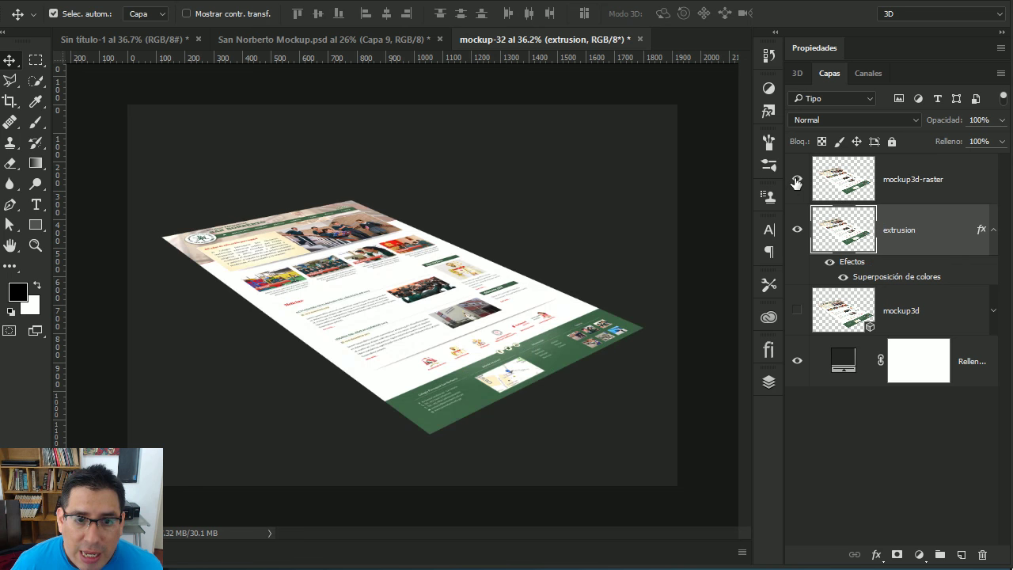
{"action": "left_click", "coordinate": [912, 195]}
{"action": "left_click", "coordinate": [892, 237]}
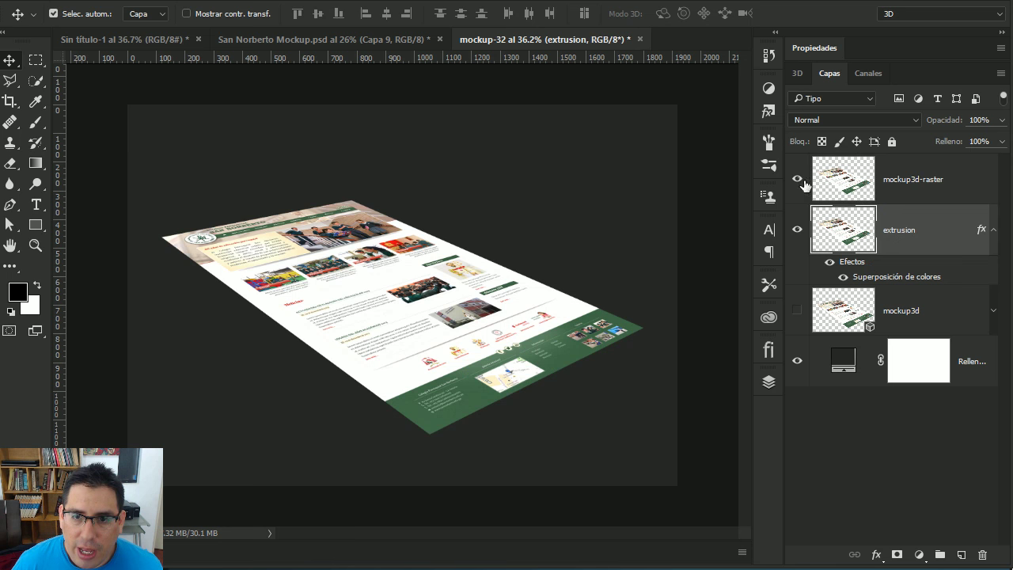
{"action": "left_click", "coordinate": [914, 192]}
{"action": "left_click", "coordinate": [896, 238]}
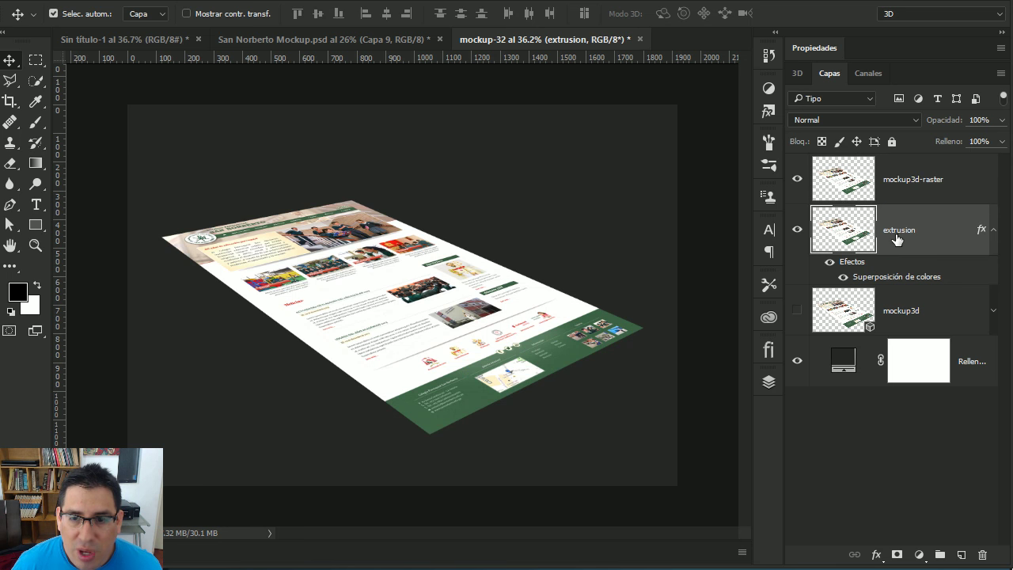
{"action": "right_click", "coordinate": [14, 63]}
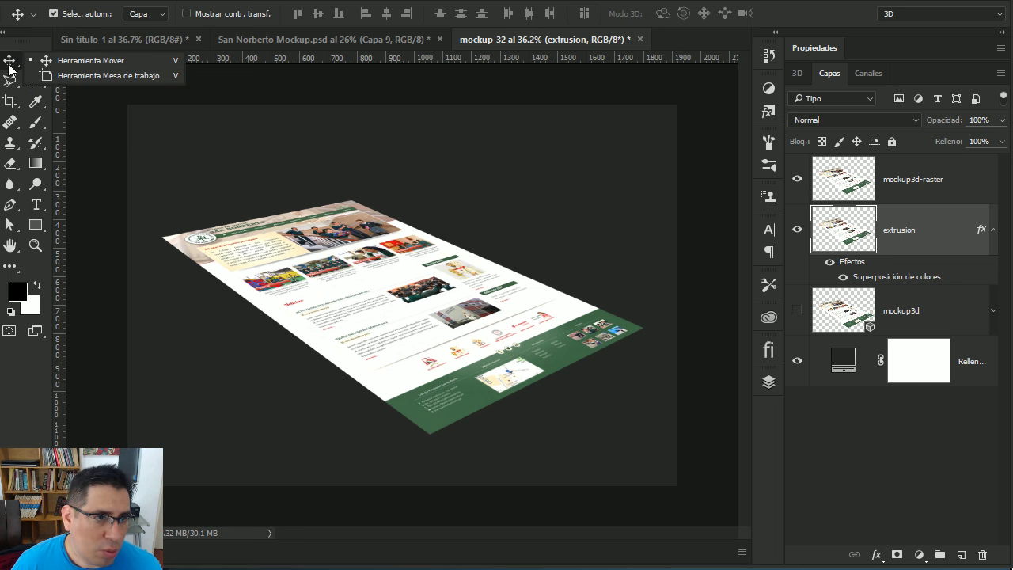
{"action": "key", "text": "Escape"}
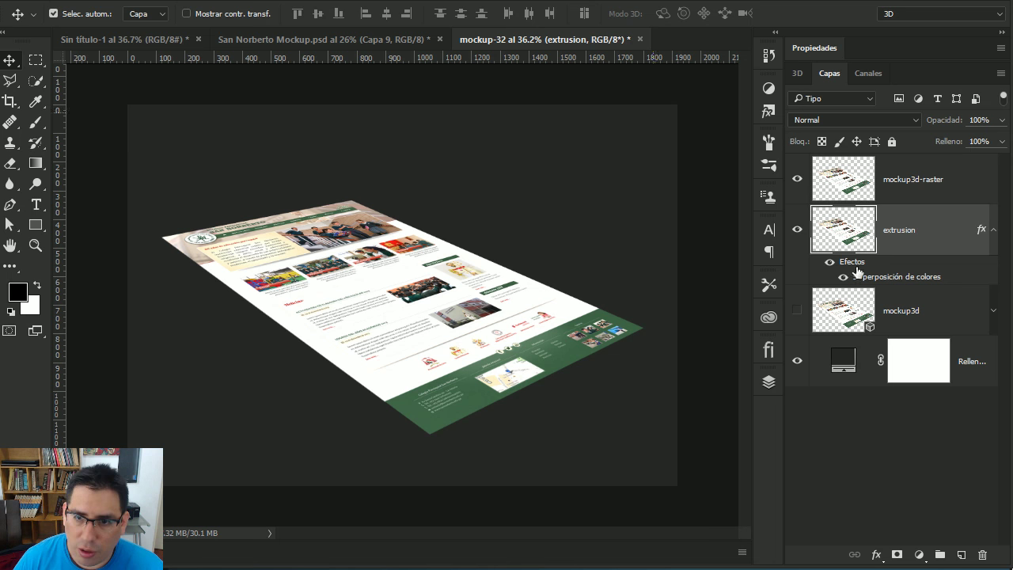
- Create copies named extrusion 2 and extrusion 3 beneath the extrusion layer
{"action": "left_click", "coordinate": [993, 230]}
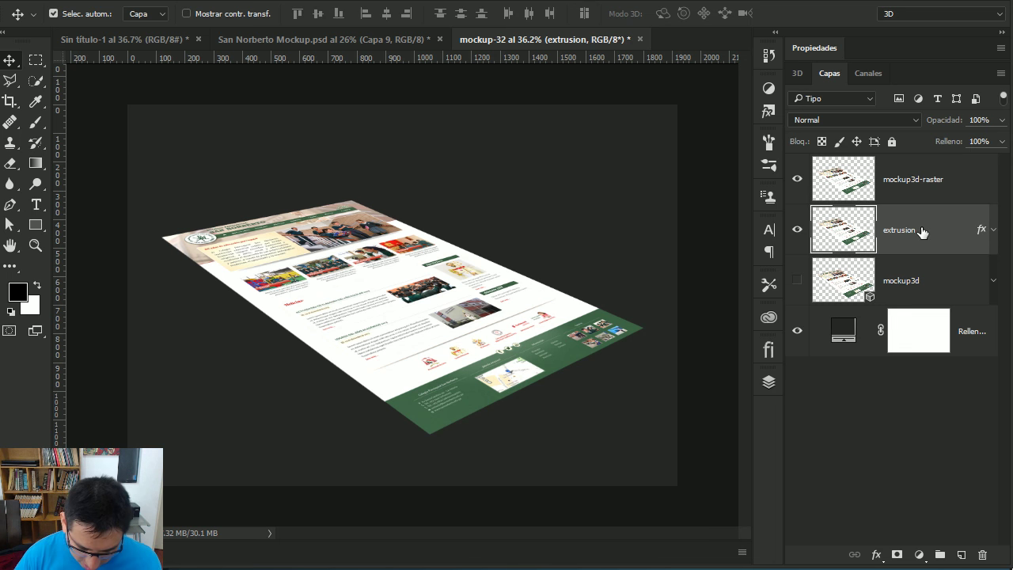
{"action": "key", "text": "ctrl+j"}
{"action": "left_click_drag", "start_coordinate": [922, 231], "coordinate": [922, 298]}
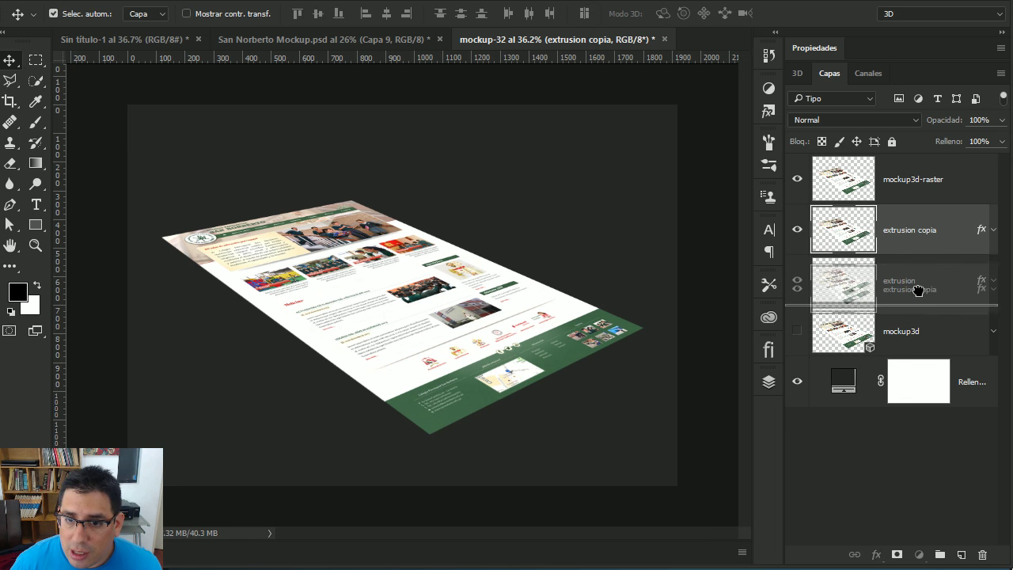
{"action": "double_click", "coordinate": [924, 283]}
{"action": "double_click", "coordinate": [927, 281]}
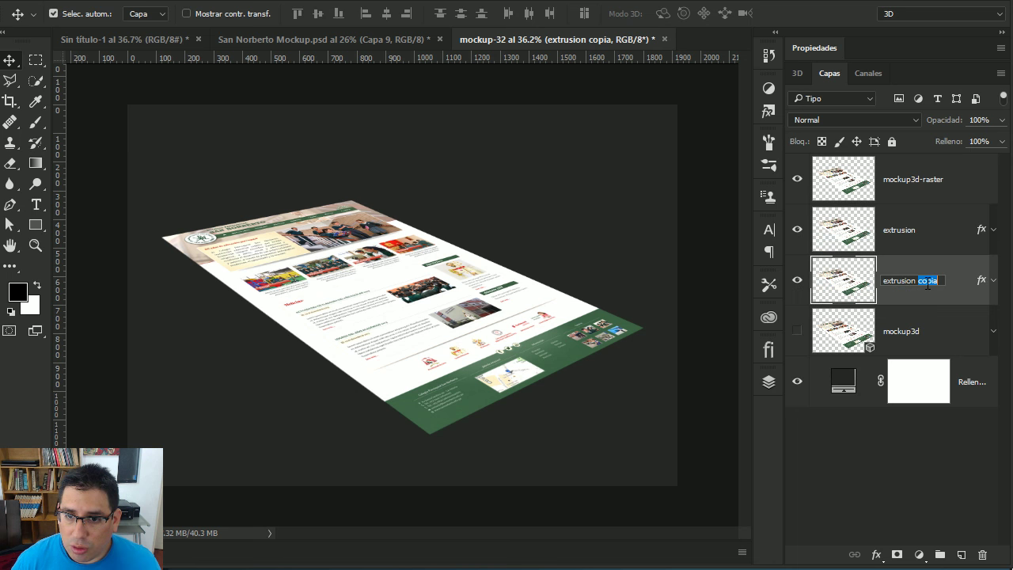
{"action": "type", "text": "2"}
{"action": "key", "text": "Return"}
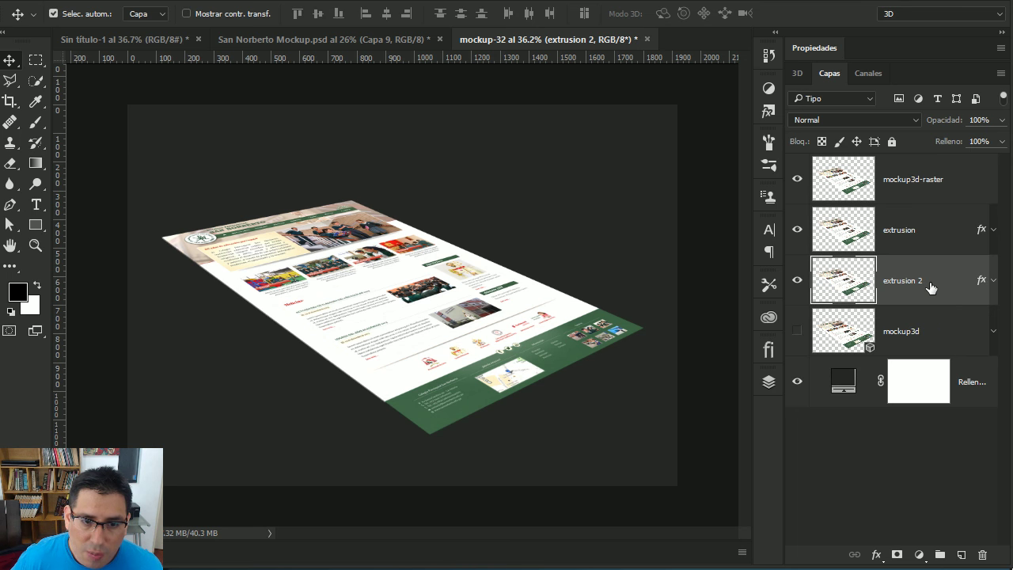
{"action": "key", "text": "ctrl+j"}
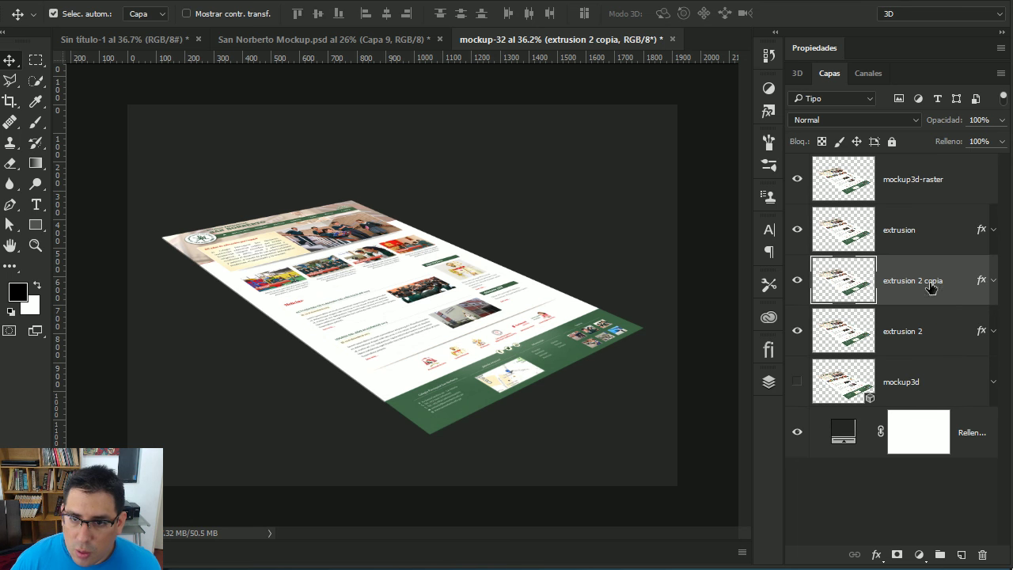
{"action": "double_click", "coordinate": [922, 281]}
{"action": "mouse_move", "coordinate": [917, 282]}
{"action": "left_mouse_down"}
{"action": "mouse_move", "coordinate": [950, 283]}
{"action": "mouse_move", "coordinate": [931, 350]}
{"action": "left_mouse_up"}
{"action": "type", "text": "3"}
{"action": "key", "text": "Return"}
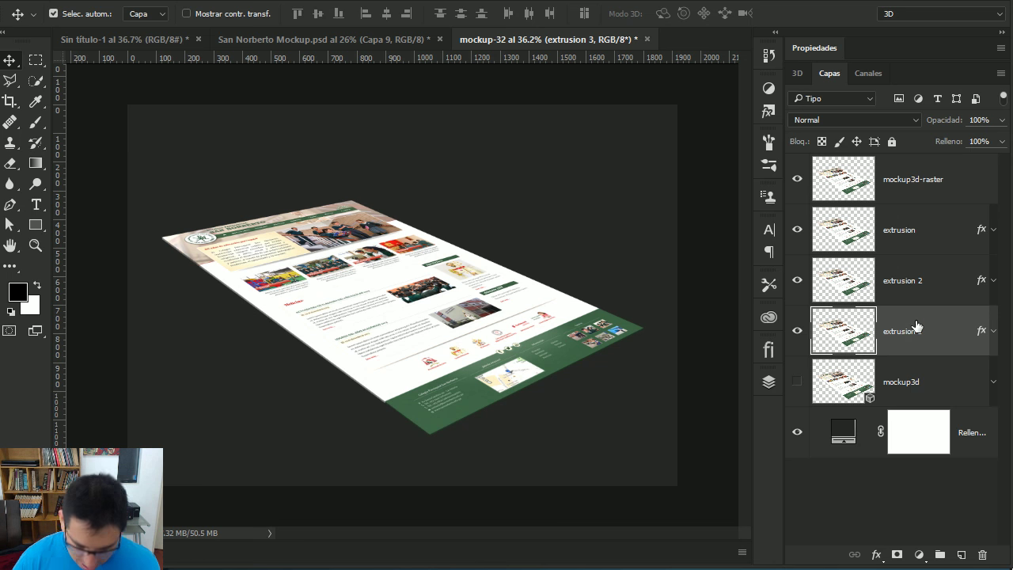
- Add extrusion 4, extrusion 5 and extrusion 6 copies further down the stack
{"action": "key", "text": "ctrl+j"}
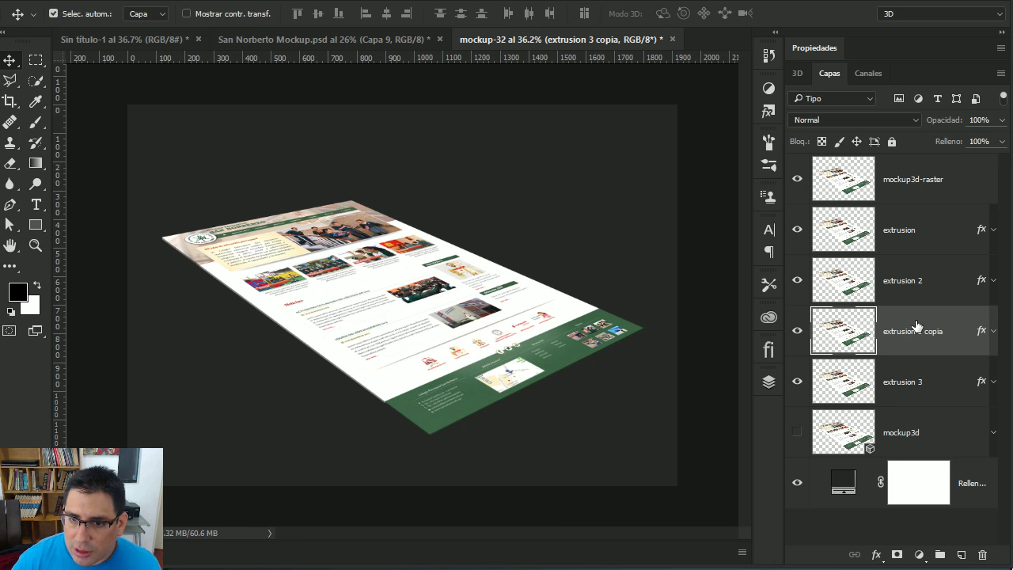
{"action": "mouse_move", "coordinate": [914, 326]}
{"action": "left_mouse_down"}
{"action": "mouse_move", "coordinate": [914, 386]}
{"action": "mouse_move", "coordinate": [948, 382]}
{"action": "left_mouse_up"}
{"action": "double_click", "coordinate": [925, 383]}
{"action": "type", "text": "4"}
{"action": "key", "text": "Return"}
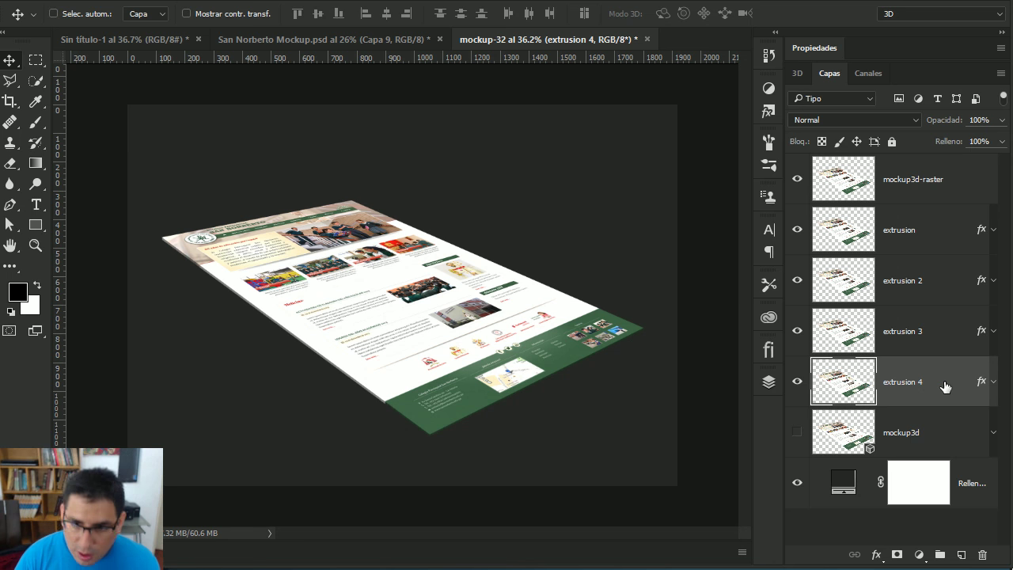
{"action": "key", "text": "ctrl+j"}
{"action": "mouse_move", "coordinate": [943, 386]}
{"action": "left_mouse_down"}
{"action": "mouse_move", "coordinate": [923, 436]}
{"action": "mouse_move", "coordinate": [946, 432]}
{"action": "left_mouse_up"}
{"action": "double_click", "coordinate": [922, 436]}
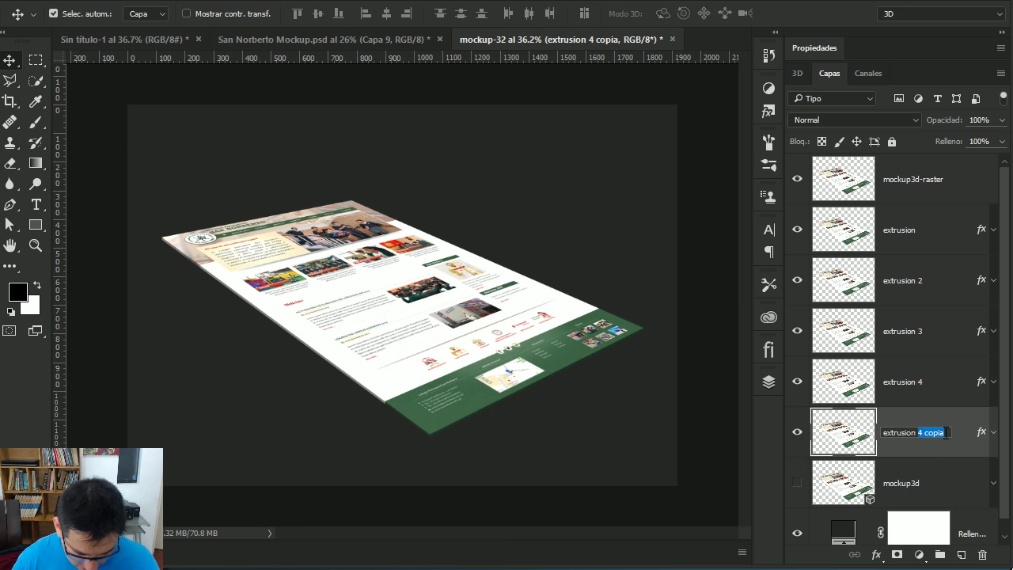
{"action": "type", "text": "5"}
{"action": "key", "text": "Return"}
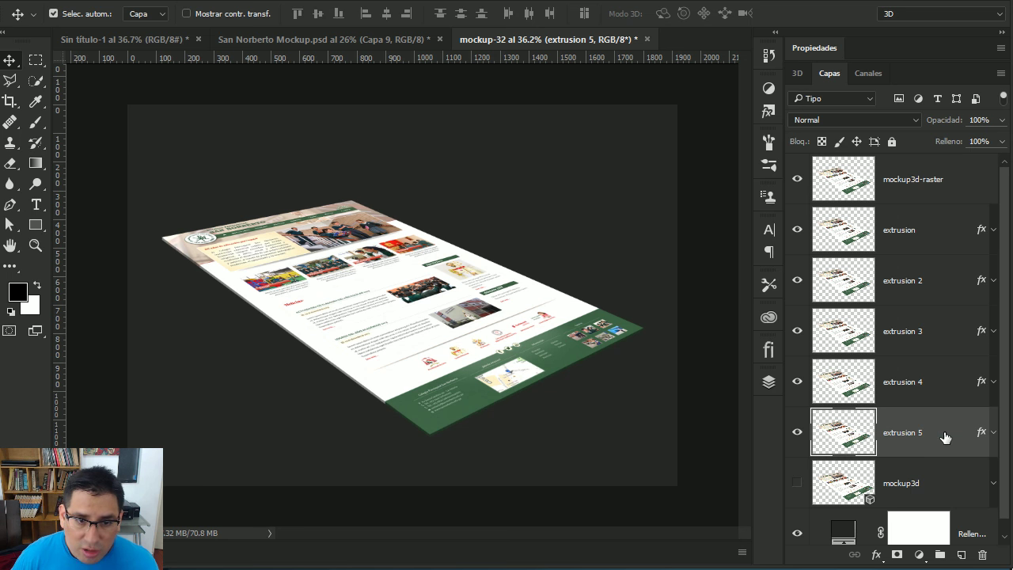
{"action": "key", "text": "ctrl+j"}
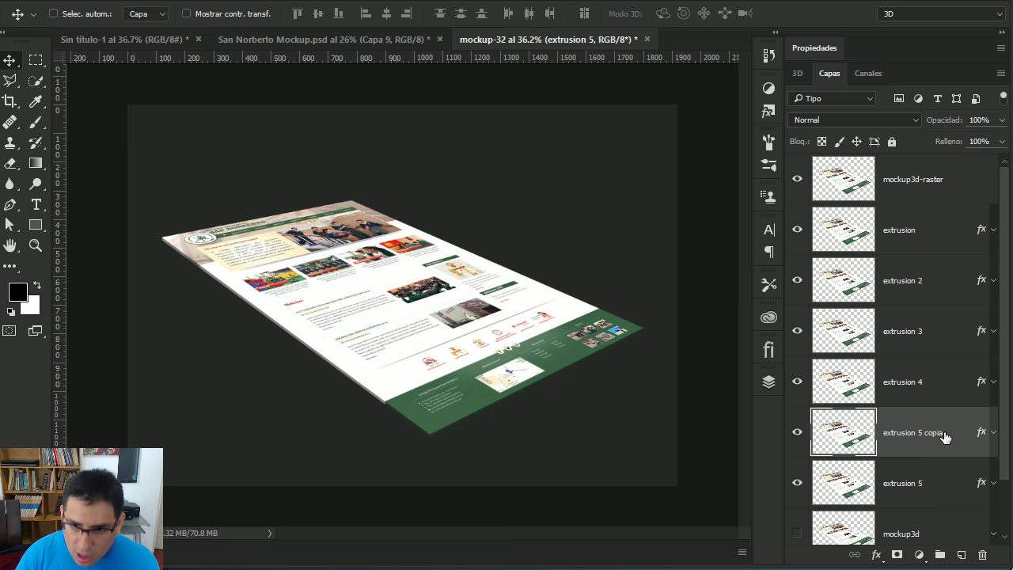
{"action": "mouse_move", "coordinate": [944, 436]}
{"action": "left_mouse_down"}
{"action": "mouse_move", "coordinate": [909, 503]}
{"action": "mouse_move", "coordinate": [943, 484]}
{"action": "left_mouse_up"}
{"action": "double_click", "coordinate": [918, 484]}
{"action": "type", "text": "6"}
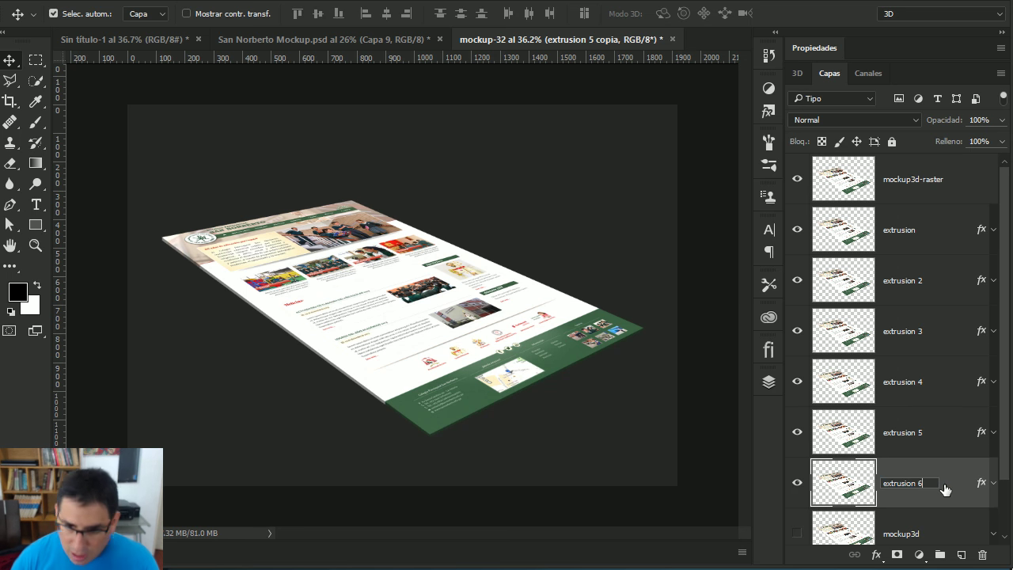
{"action": "key", "text": "Return"}
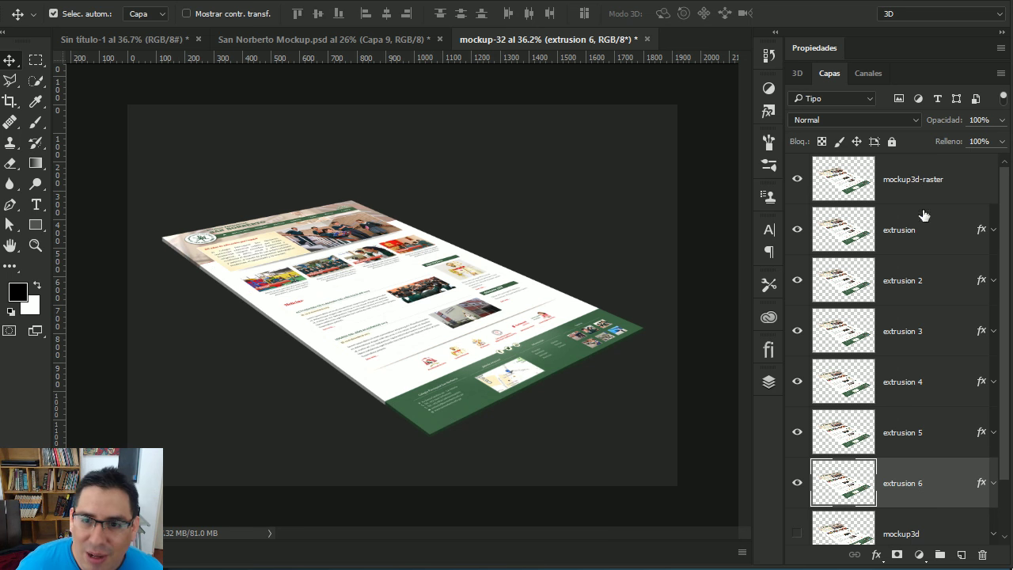
- Select extrusion through extrusion 6 together in the Layers panel
{"action": "left_click", "coordinate": [912, 241]}
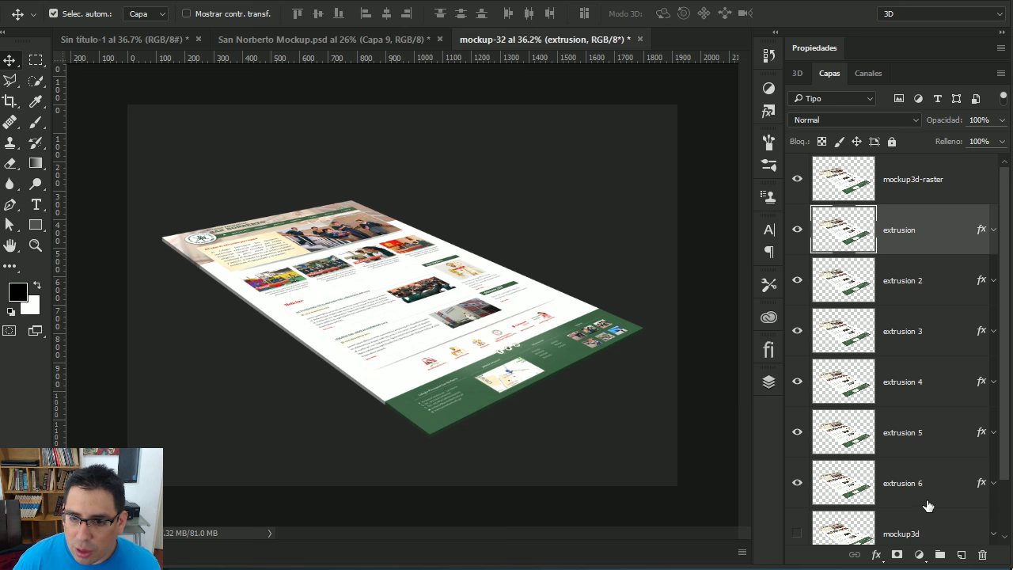
{"action": "scroll", "coordinate": [927, 506], "scroll_direction": "down", "scroll_amount": 1}
{"action": "left_click", "coordinate": [928, 432], "text": "shift"}
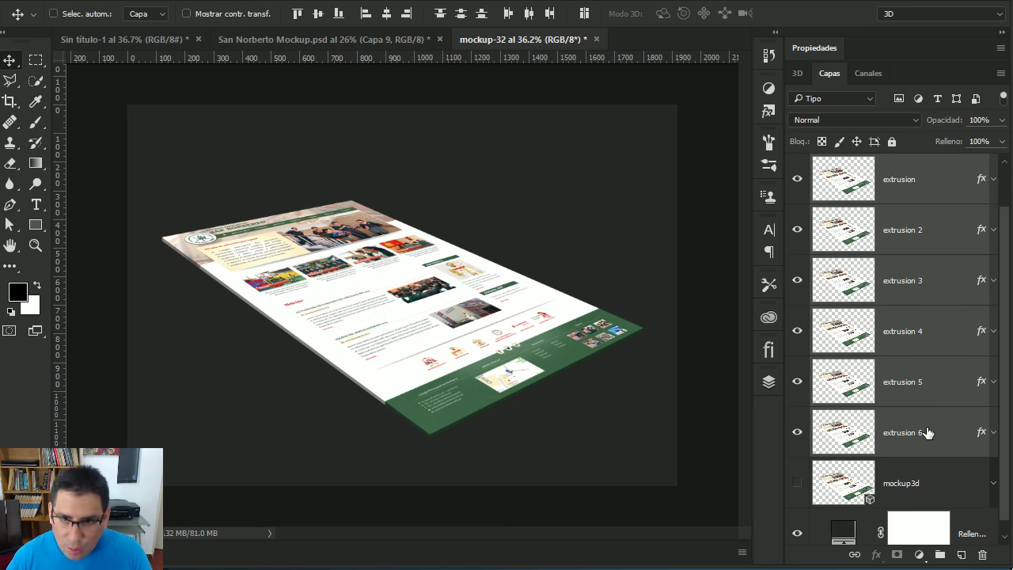
- Group the six extrusion layers into a group named extrusion and expand it
{"action": "key", "text": "ctrl+g"}
{"action": "double_click", "coordinate": [852, 213]}
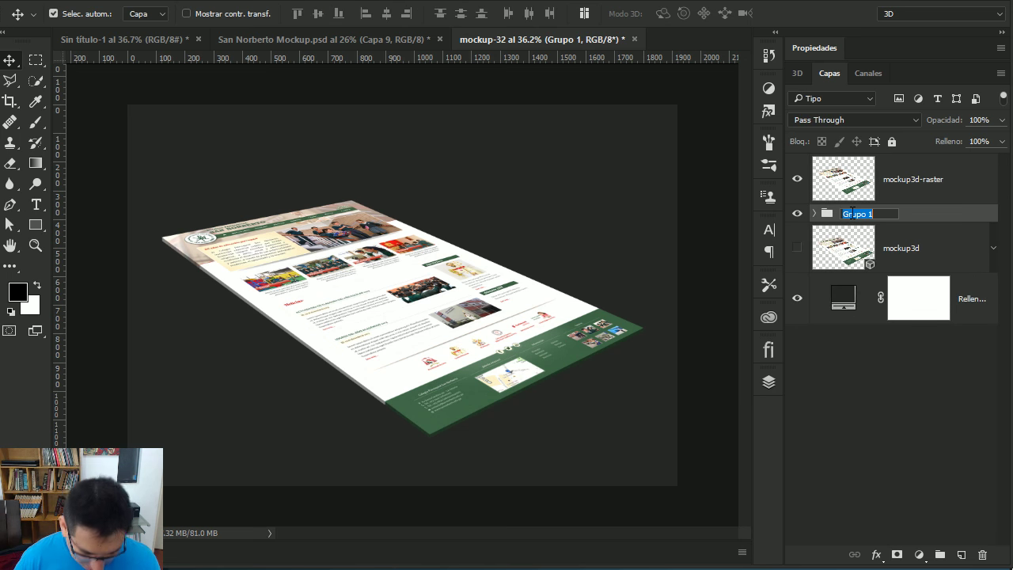
{"action": "type", "text": "extrusion"}
{"action": "key", "text": "Return"}
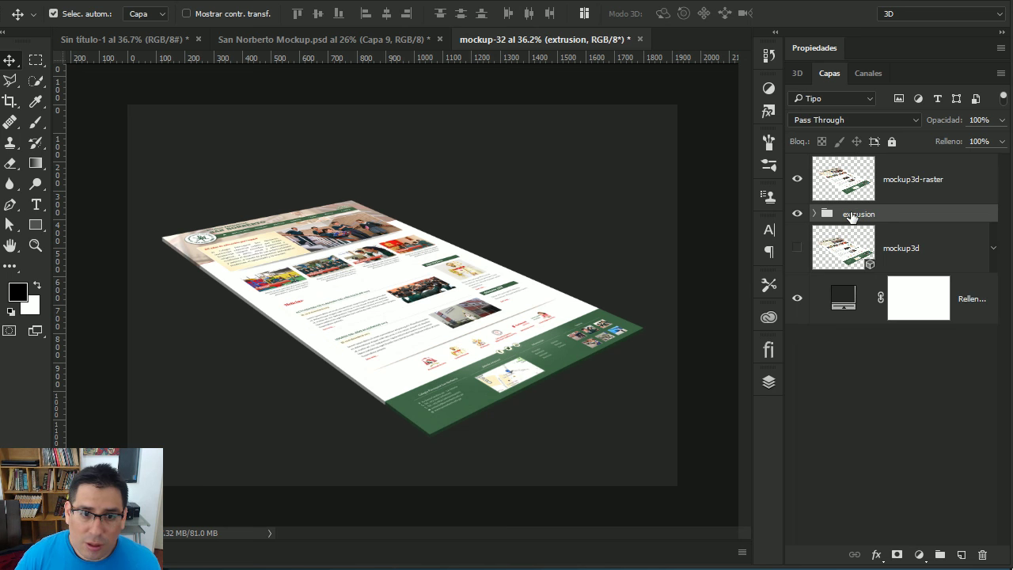
{"action": "left_click", "coordinate": [814, 213]}
{"action": "scroll", "coordinate": [916, 308], "scroll_direction": "down", "scroll_amount": 2}
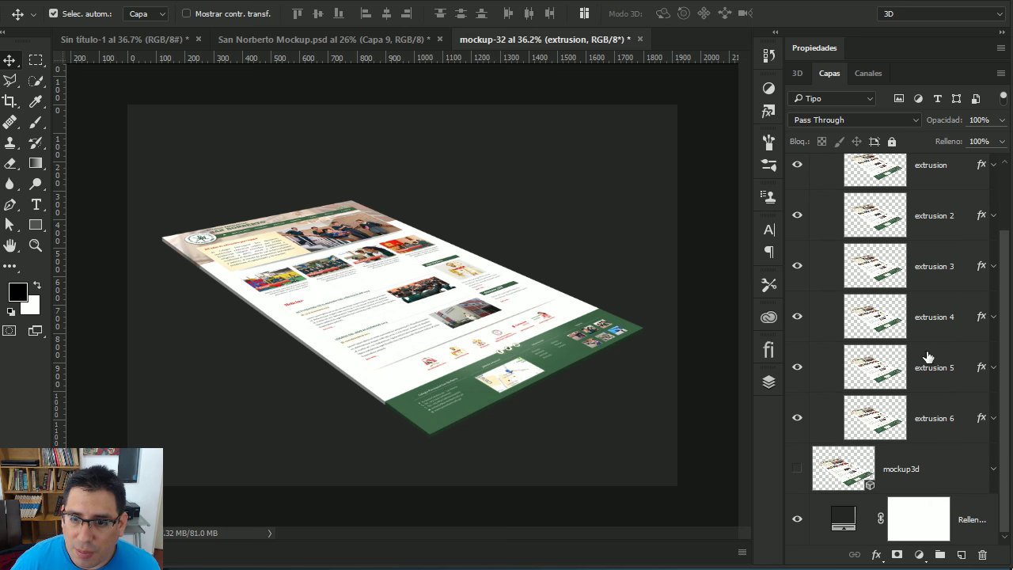
- Add extrusion 7 and extrusion 8 copies beneath extrusion 6
{"action": "left_click", "coordinate": [938, 420]}
{"action": "key", "text": "ctrl+j"}
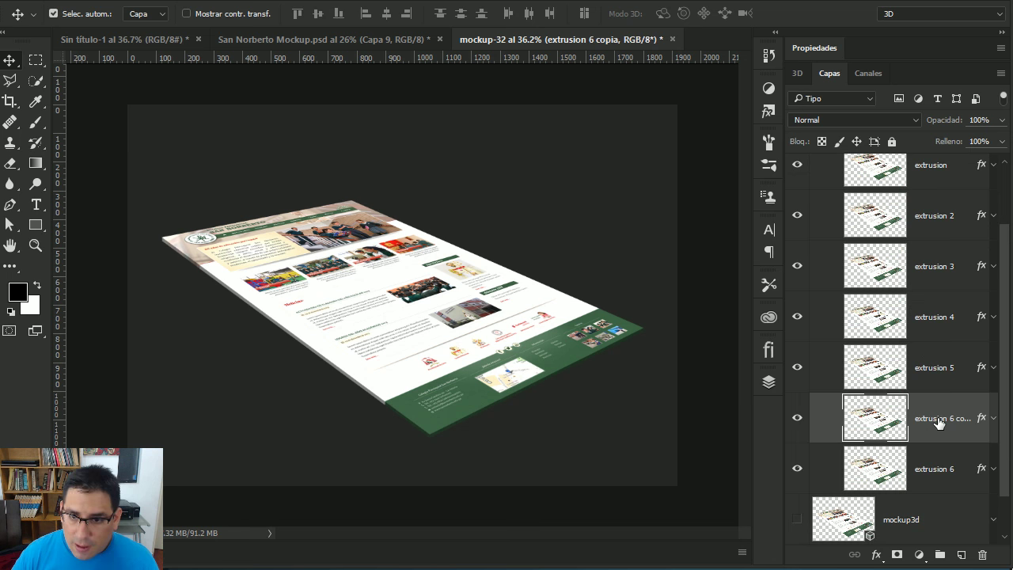
{"action": "mouse_move", "coordinate": [939, 420]}
{"action": "left_mouse_down"}
{"action": "mouse_move", "coordinate": [941, 473]}
{"action": "mouse_move", "coordinate": [979, 472]}
{"action": "left_mouse_up"}
{"action": "double_click", "coordinate": [952, 470]}
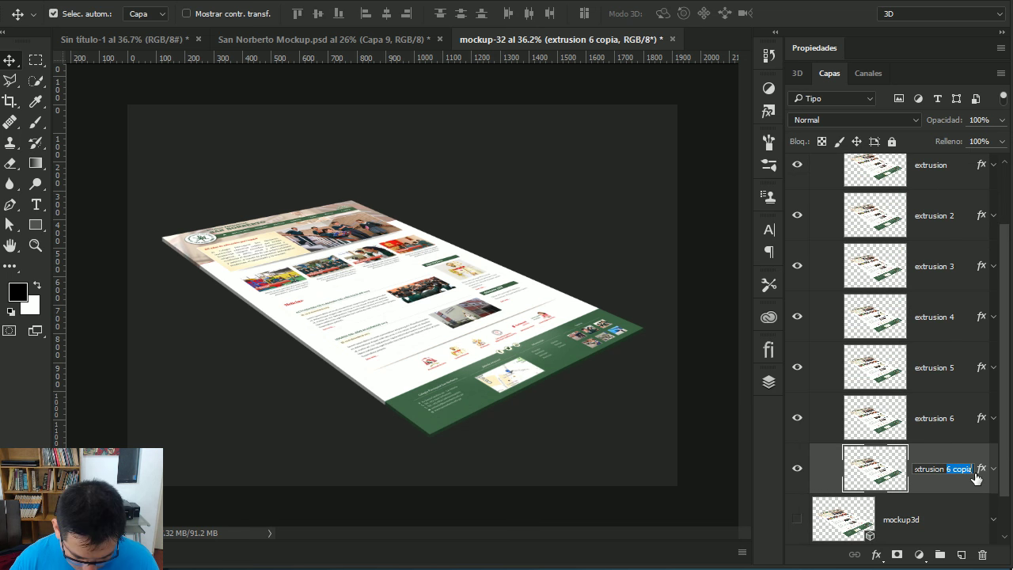
{"action": "type", "text": "7"}
{"action": "key", "text": "Return"}
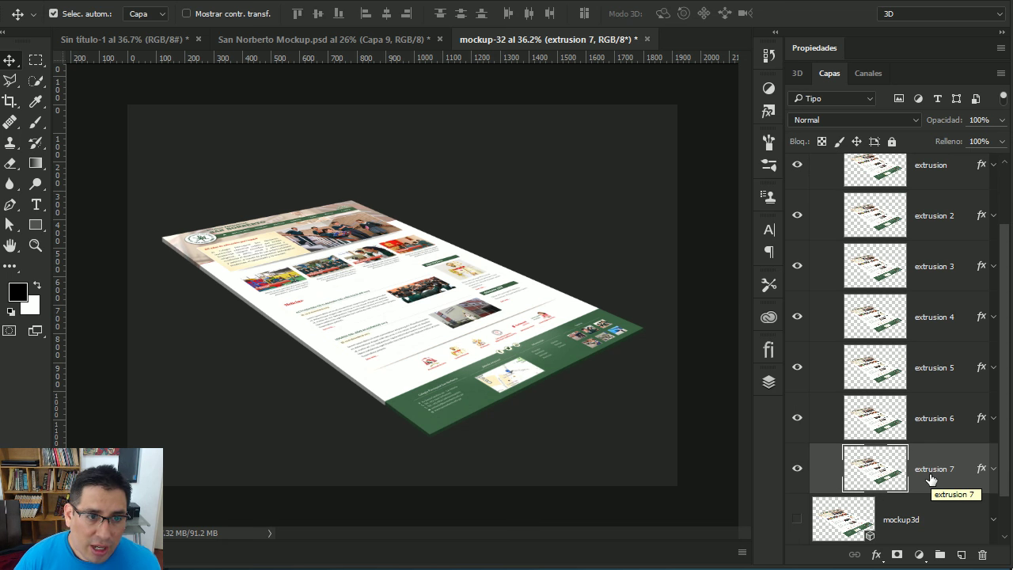
{"action": "key", "text": "ctrl+j"}
{"action": "mouse_move", "coordinate": [931, 479]}
{"action": "left_mouse_down"}
{"action": "mouse_move", "coordinate": [932, 524]}
{"action": "mouse_move", "coordinate": [1009, 524]}
{"action": "left_mouse_up"}
{"action": "double_click", "coordinate": [954, 518]}
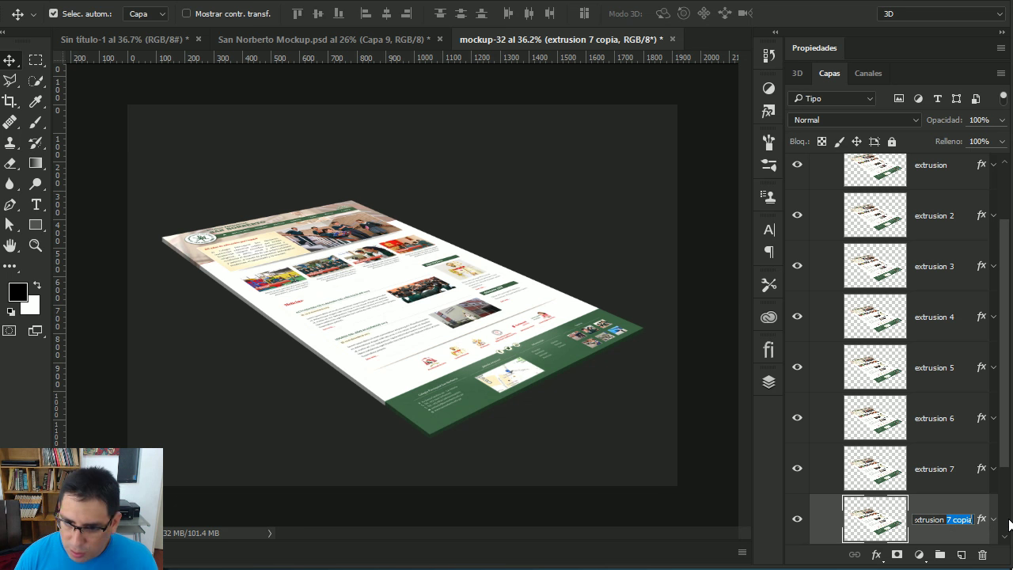
{"action": "type", "text": "8"}
{"action": "key", "text": "Return"}
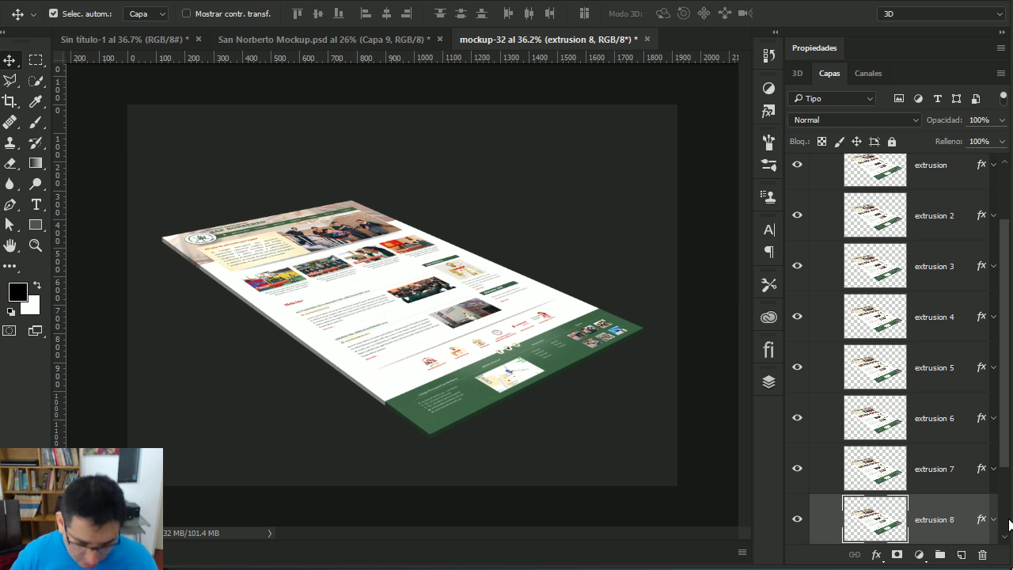
- Begin saving the document as mockup-32.psd on the Desktop (Escritorio)
{"action": "key", "text": "ctrl"}
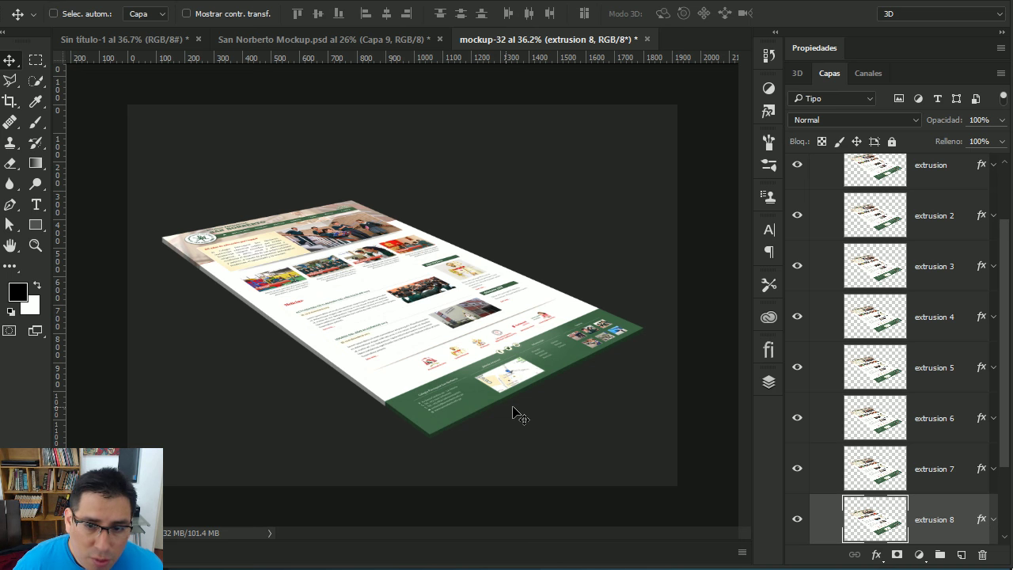
{"action": "key", "text": "ctrl+s"}
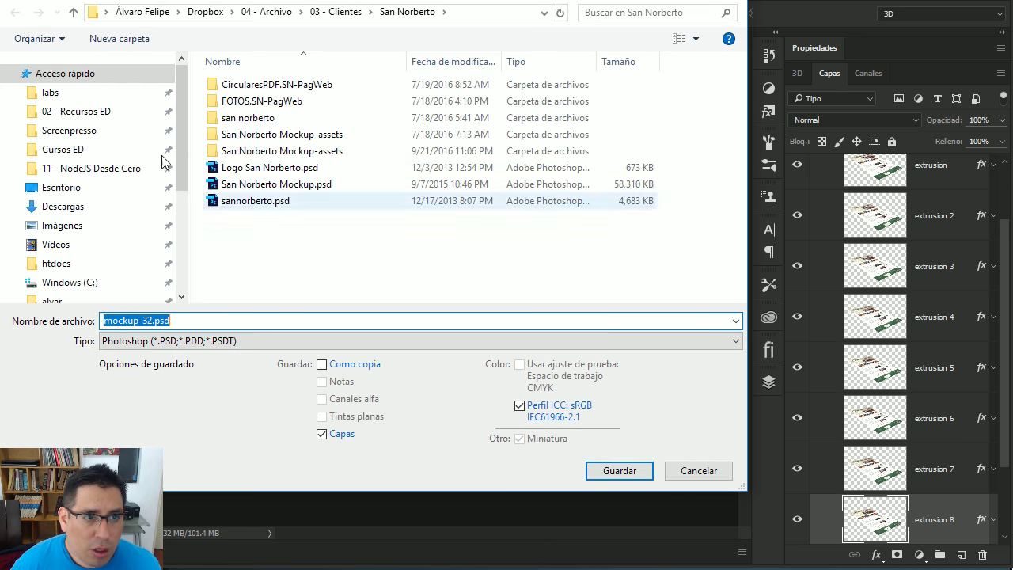
{"action": "left_click", "coordinate": [57, 193]}
{"action": "left_click", "coordinate": [147, 320]}
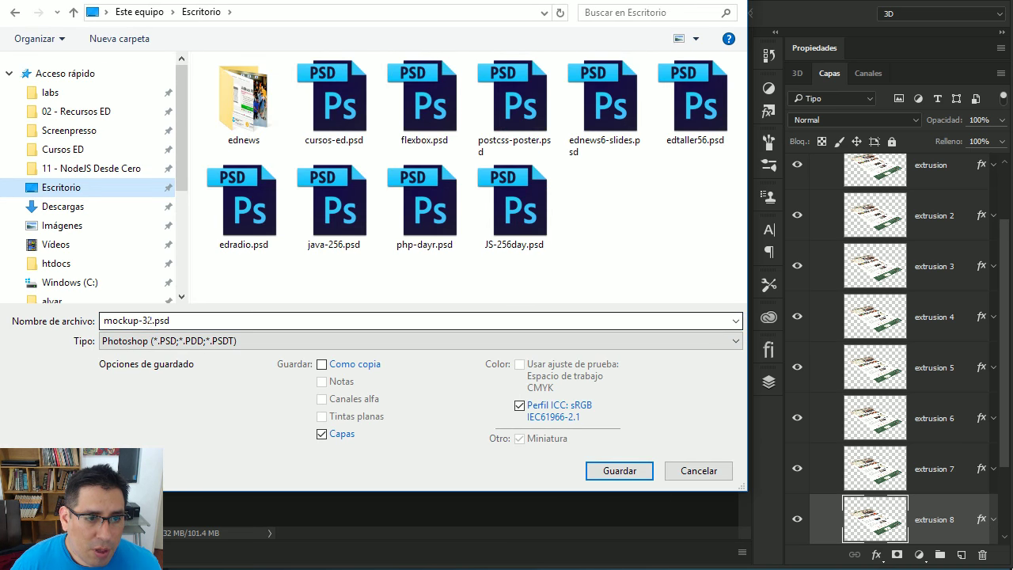
- Save the document as mockup-3d.psd, collapse the extrusion group, and hide the side panel dock
{"action": "double_click", "coordinate": [149, 321]}
{"action": "left_click", "coordinate": [154, 319]}
{"action": "key", "text": "Return"}
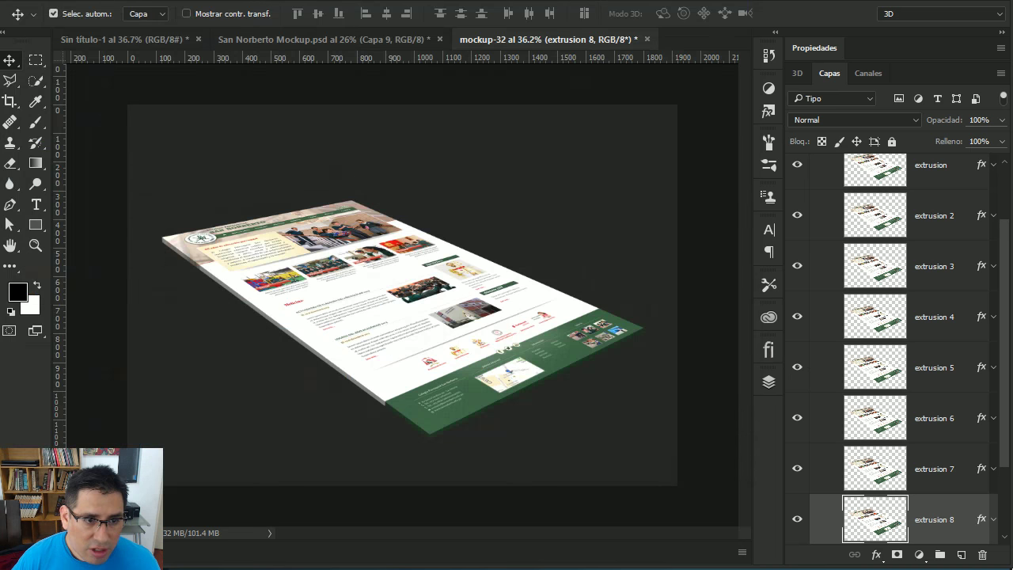
{"action": "left_click", "coordinate": [978, 232]}
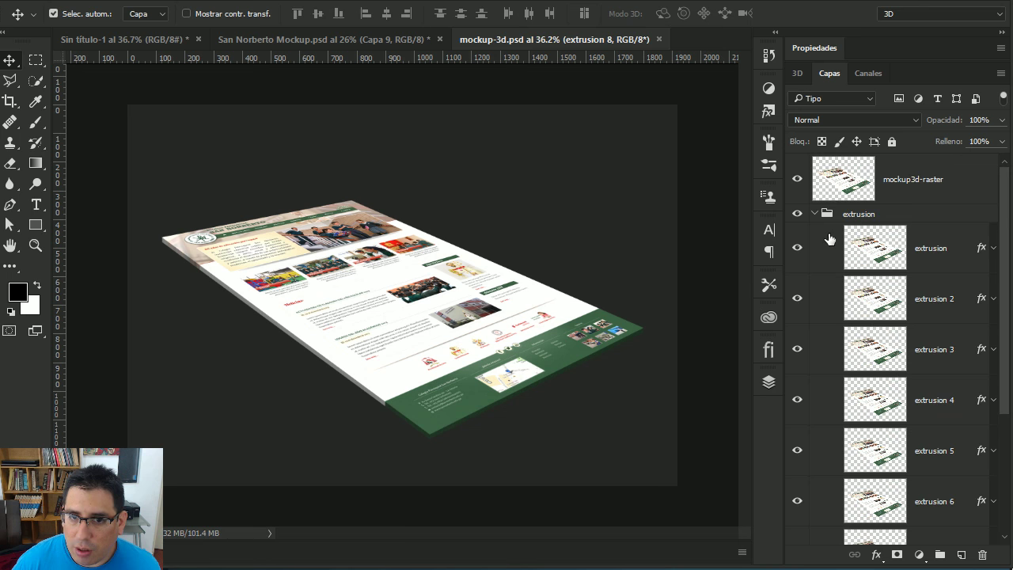
{"action": "left_click", "coordinate": [814, 213]}
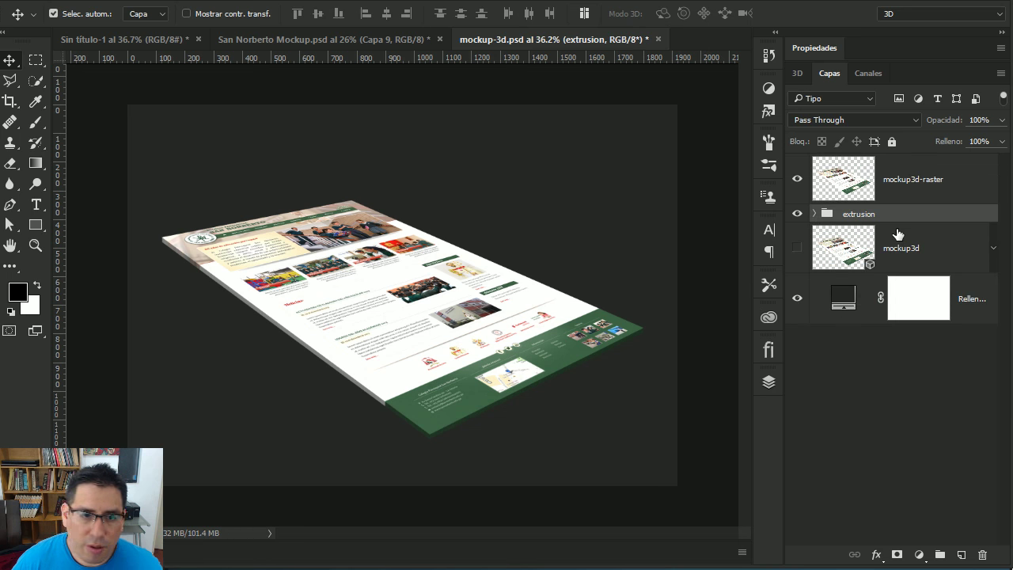
{"action": "left_click", "coordinate": [1002, 32]}
- View at 100% and inspect the mockup's extruded edge along the footer, header and news section
{"action": "key", "text": "ctrl+1"}
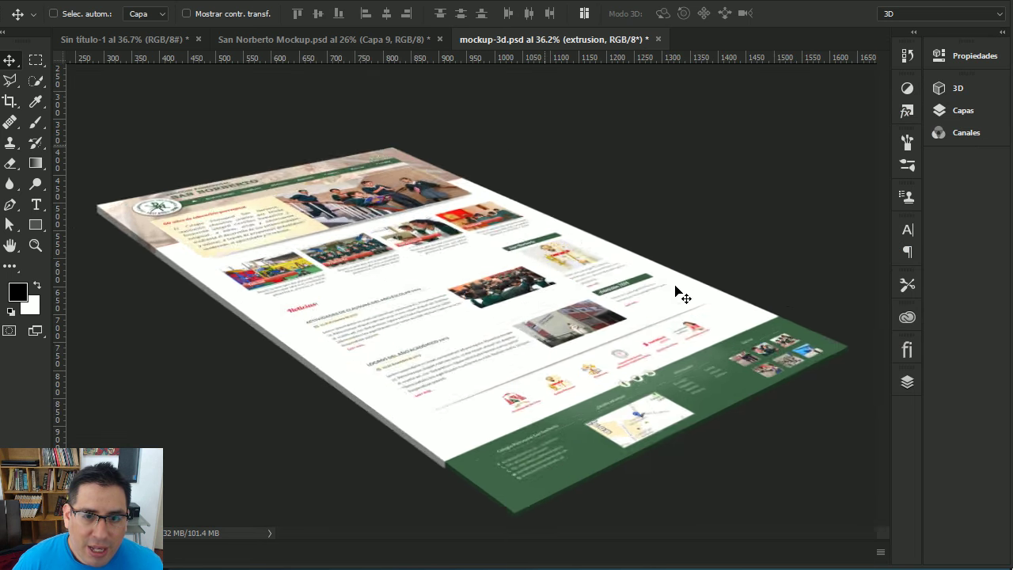
{"action": "mouse_move", "coordinate": [396, 440]}
{"action": "left_mouse_down"}
{"action": "mouse_move", "coordinate": [376, 319]}
{"action": "mouse_move", "coordinate": [285, 453]}
{"action": "left_mouse_up"}
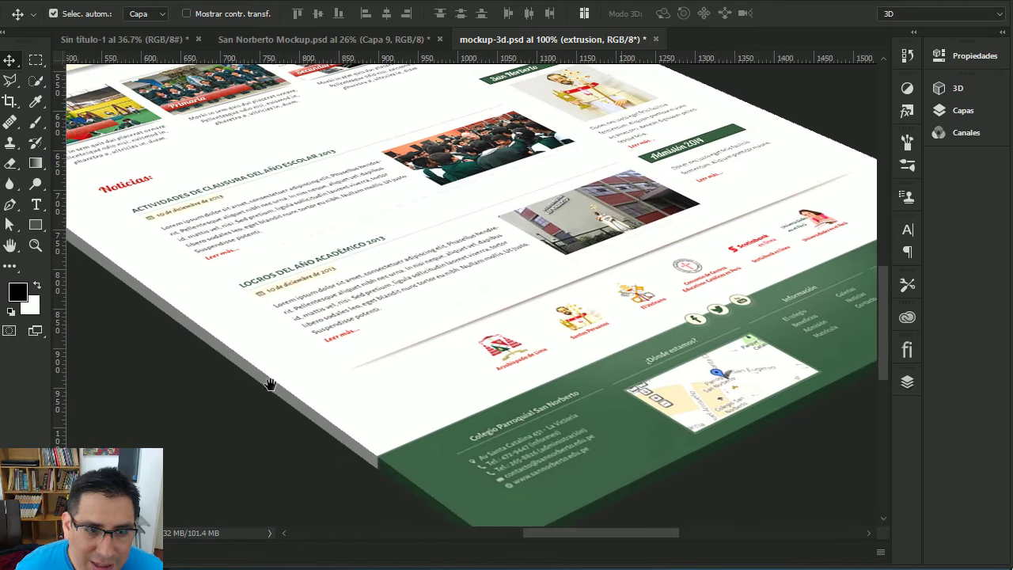
{"action": "mouse_move", "coordinate": [272, 385]}
{"action": "left_mouse_down"}
{"action": "mouse_move", "coordinate": [394, 391]}
{"action": "mouse_move", "coordinate": [402, 408]}
{"action": "left_mouse_up"}
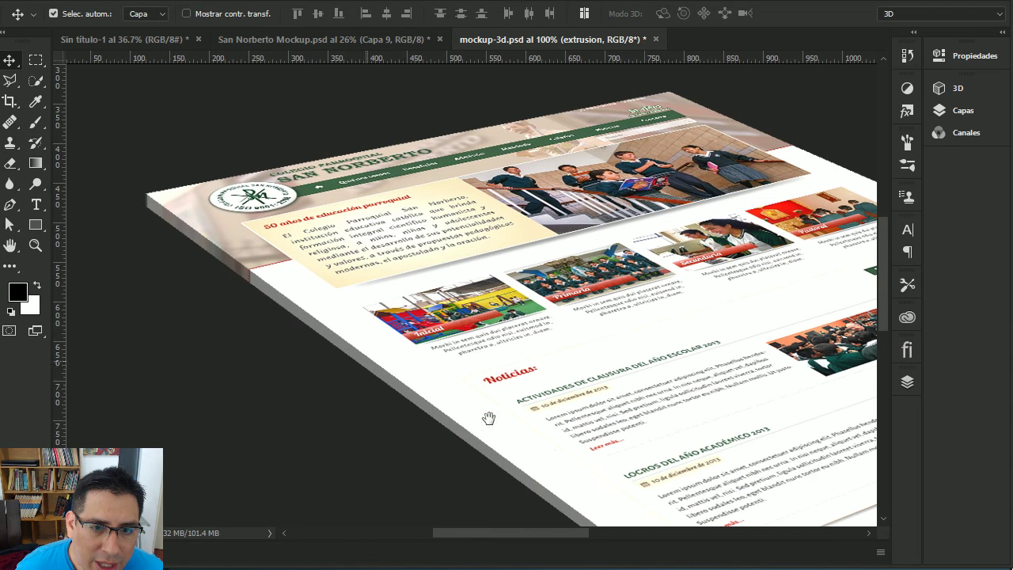
{"action": "left_click_drag", "start_coordinate": [488, 419], "coordinate": [434, 321]}
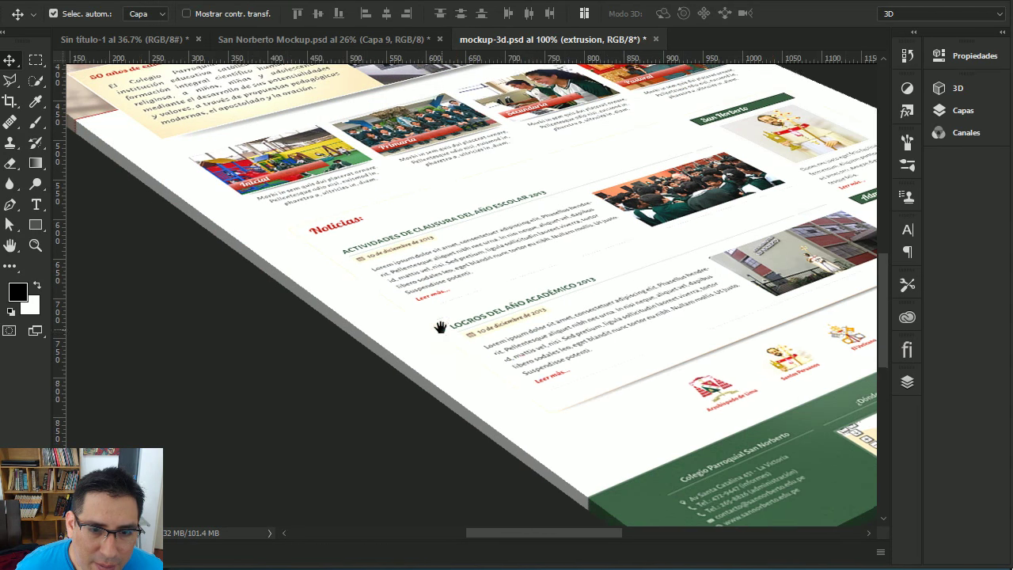
{"action": "scroll", "coordinate": [500, 372], "scroll_direction": "down", "scroll_amount": 2}
{"action": "scroll", "coordinate": [501, 368], "scroll_direction": "down", "scroll_amount": 2}
{"action": "scroll", "coordinate": [504, 363], "scroll_direction": "down", "scroll_amount": 1}
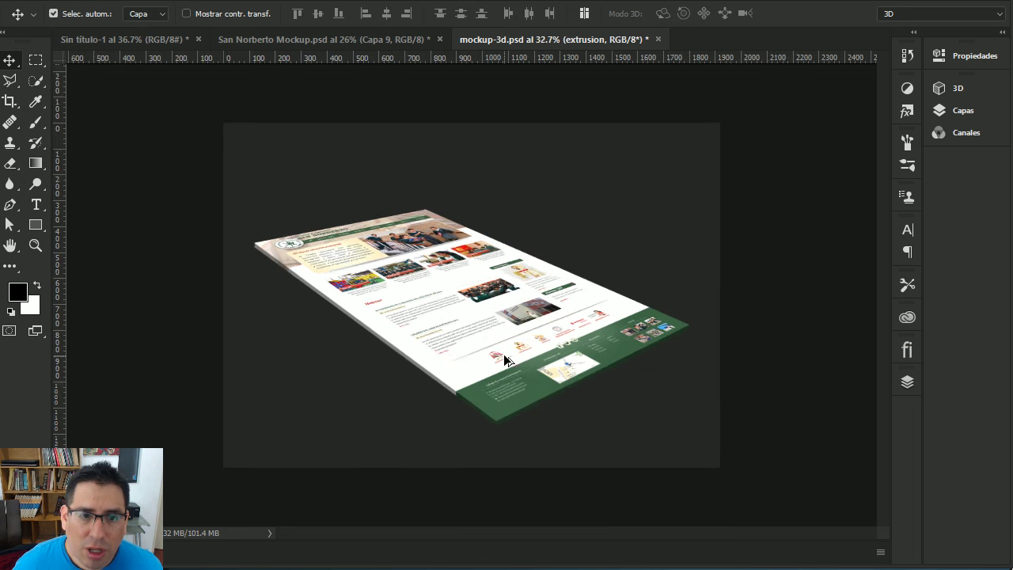
{"action": "scroll", "coordinate": [504, 360], "scroll_direction": "down", "scroll_amount": 1}
{"action": "scroll", "coordinate": [504, 360], "scroll_direction": "up", "scroll_amount": 1}
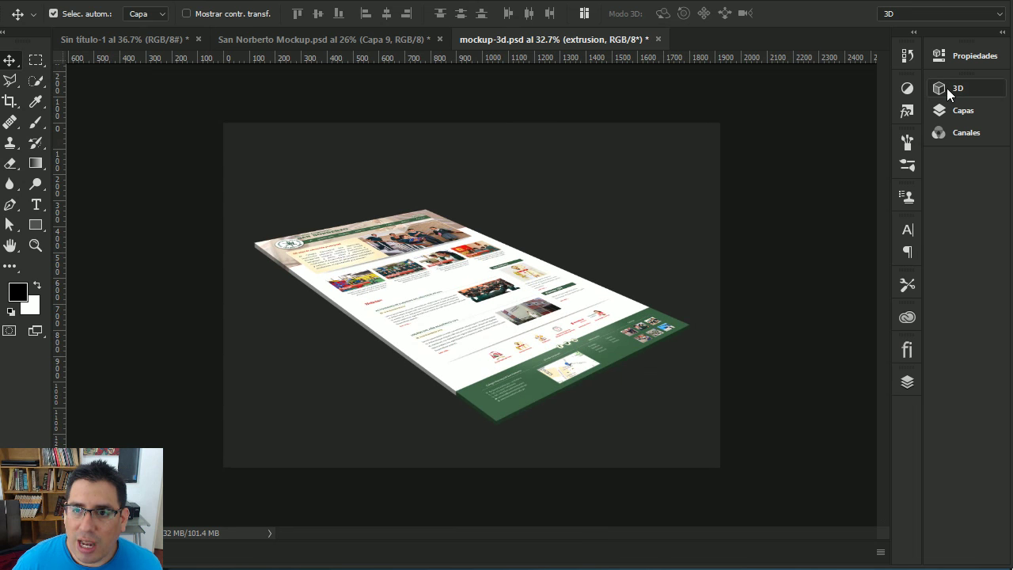
- Switch to the Essentials workspace and select the Relleno de color 1 fill layer
{"action": "left_click", "coordinate": [399, 0]}
{"action": "mouse_move", "coordinate": [443, 21]}
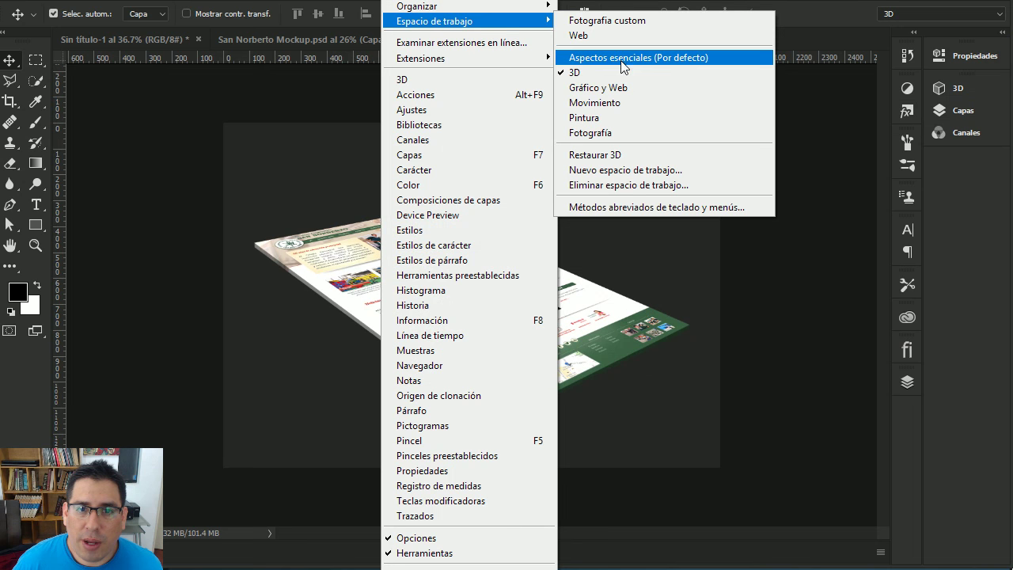
{"action": "left_click", "coordinate": [620, 62]}
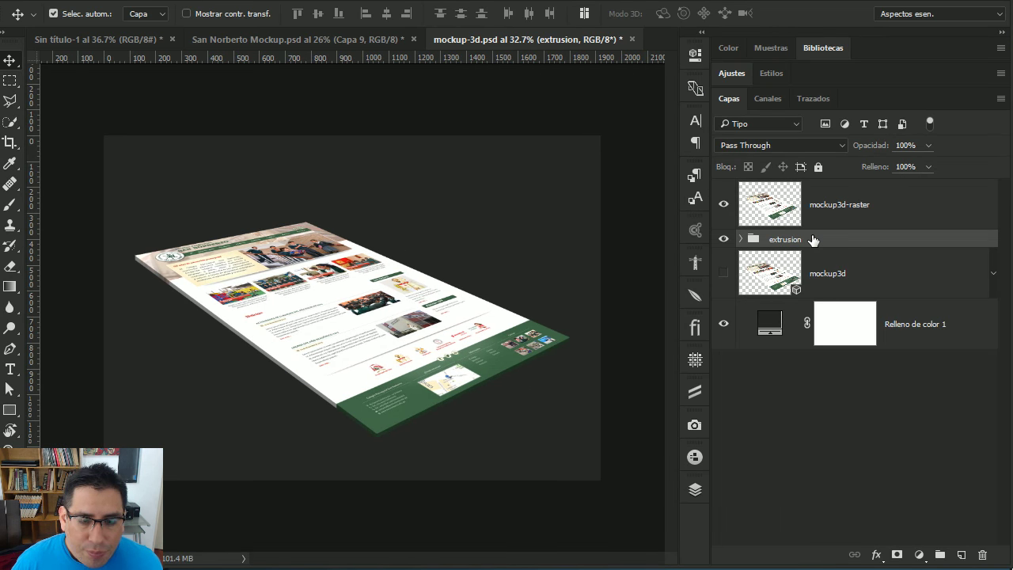
{"action": "left_click", "coordinate": [940, 329]}
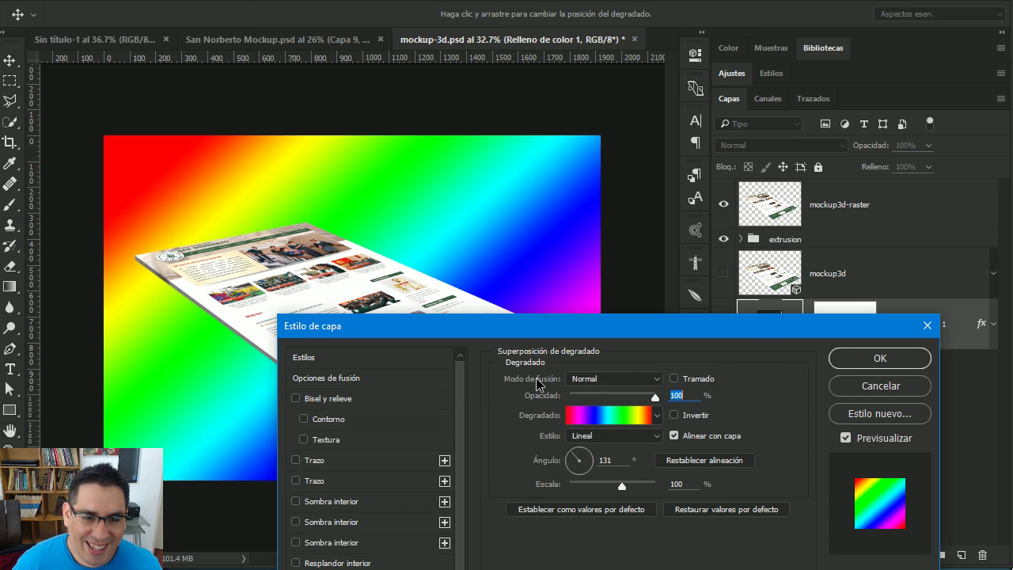
- Load the Armonías en color 1 gradient set into the overlay's Gradient Editor
{"action": "left_click_drag", "start_coordinate": [531, 326], "coordinate": [577, 410]}
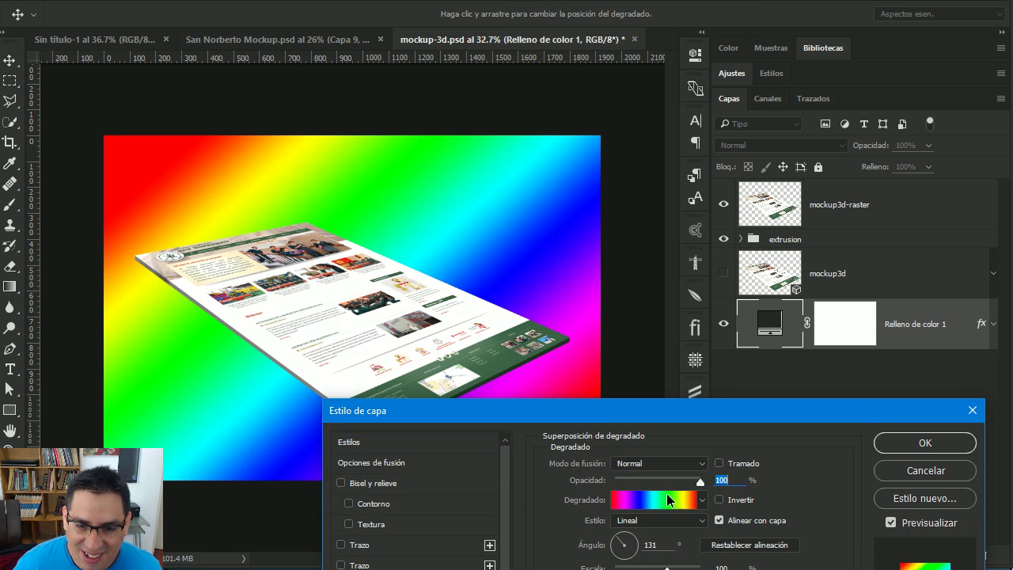
{"action": "left_click", "coordinate": [666, 498]}
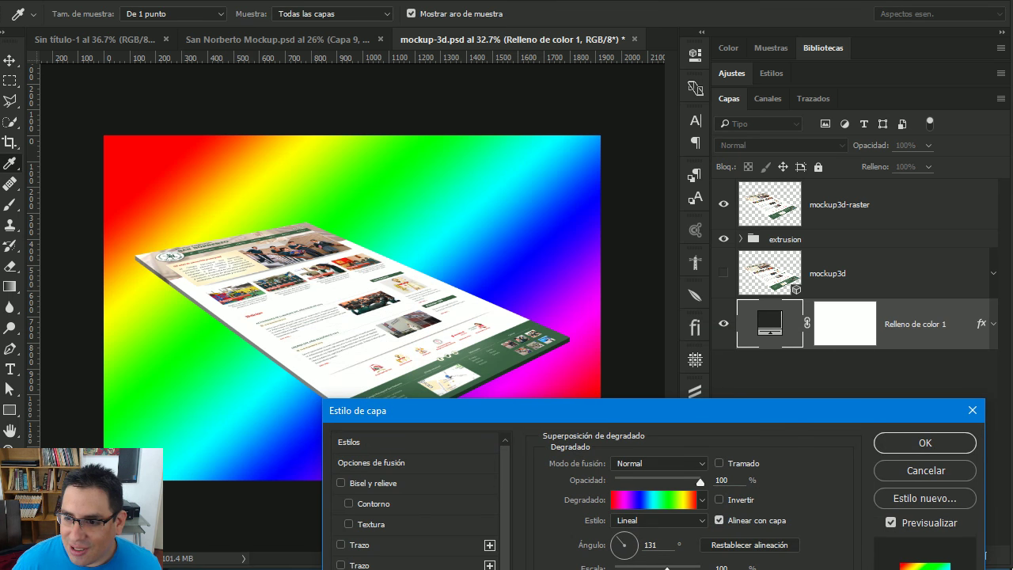
{"action": "left_click_drag", "start_coordinate": [757, 362], "coordinate": [787, 232]}
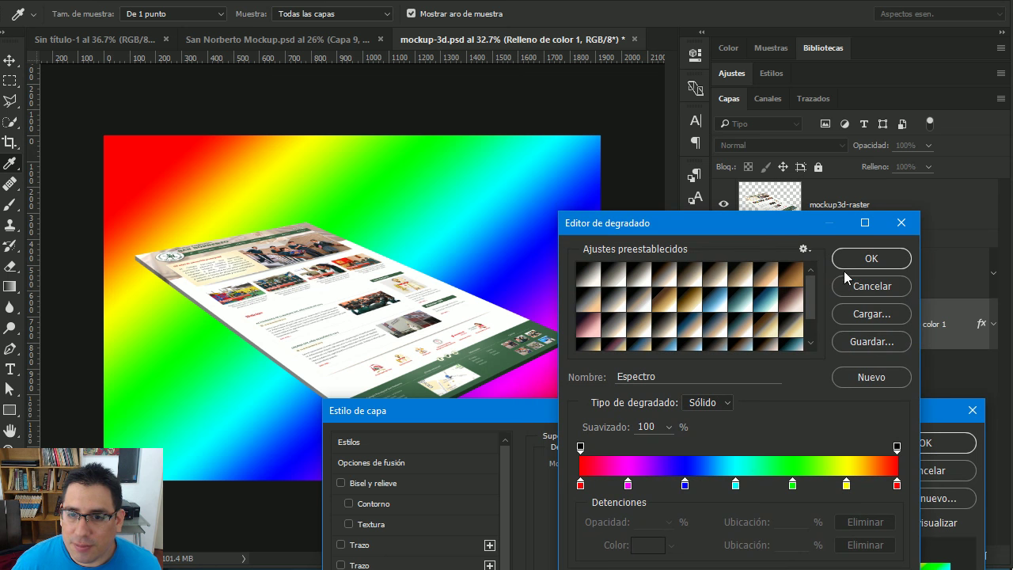
{"action": "left_click", "coordinate": [804, 250]}
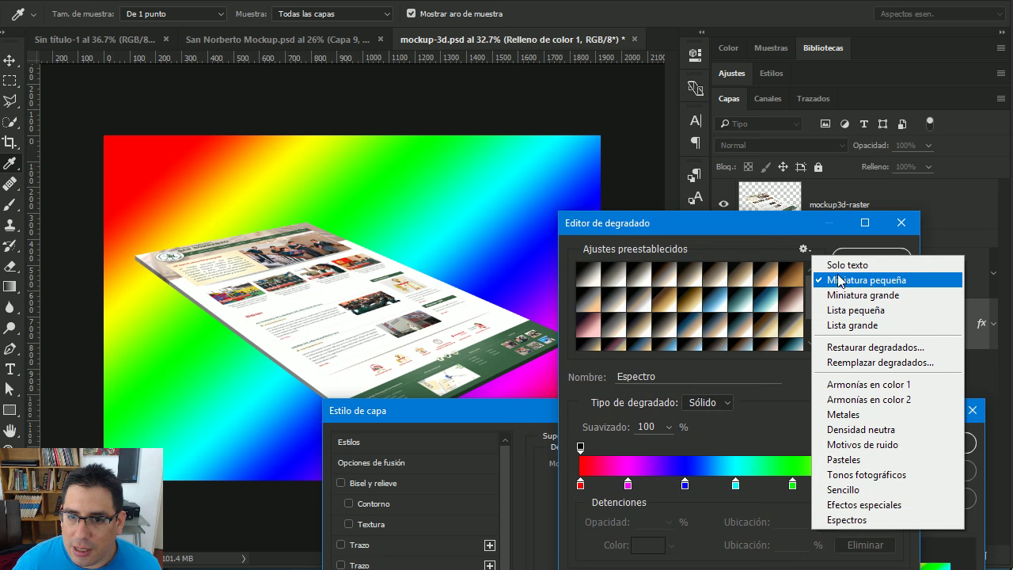
{"action": "left_click", "coordinate": [867, 385]}
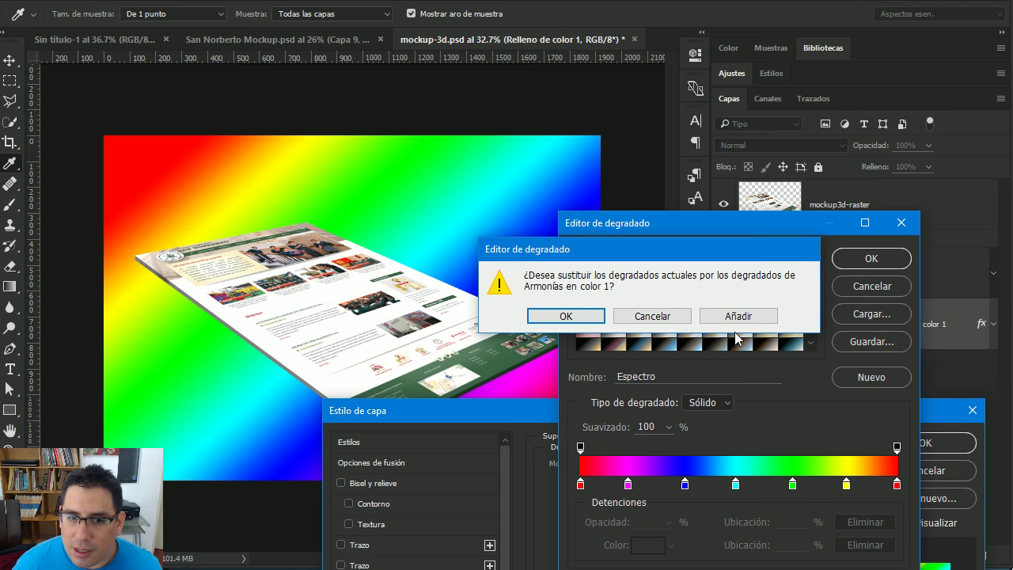
{"action": "left_click", "coordinate": [564, 323]}
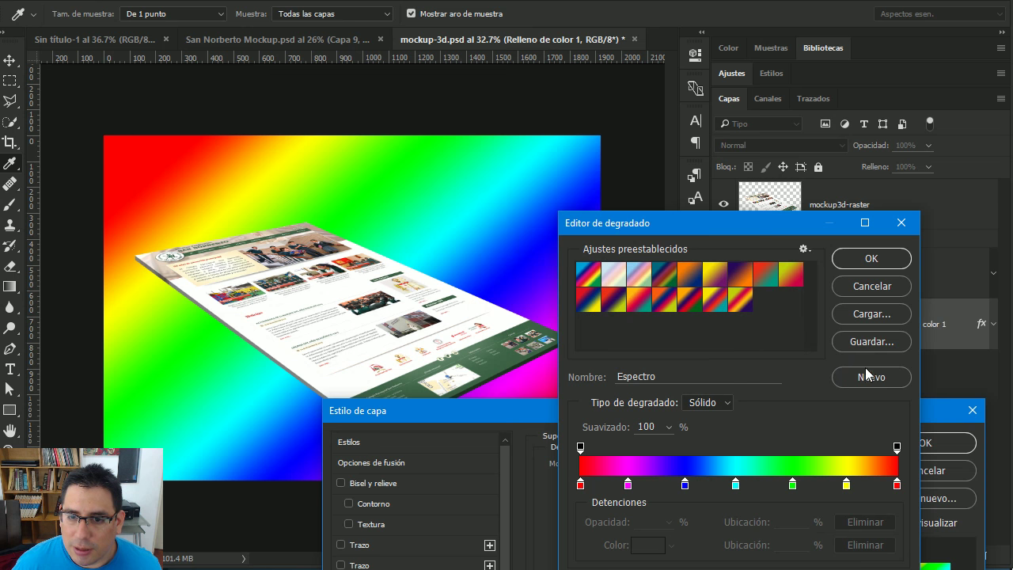
{"action": "left_click", "coordinate": [871, 258]}
- Restore the default gradients and apply the black-to-white Color frontal/color de fondo preset
{"action": "left_click", "coordinate": [672, 498]}
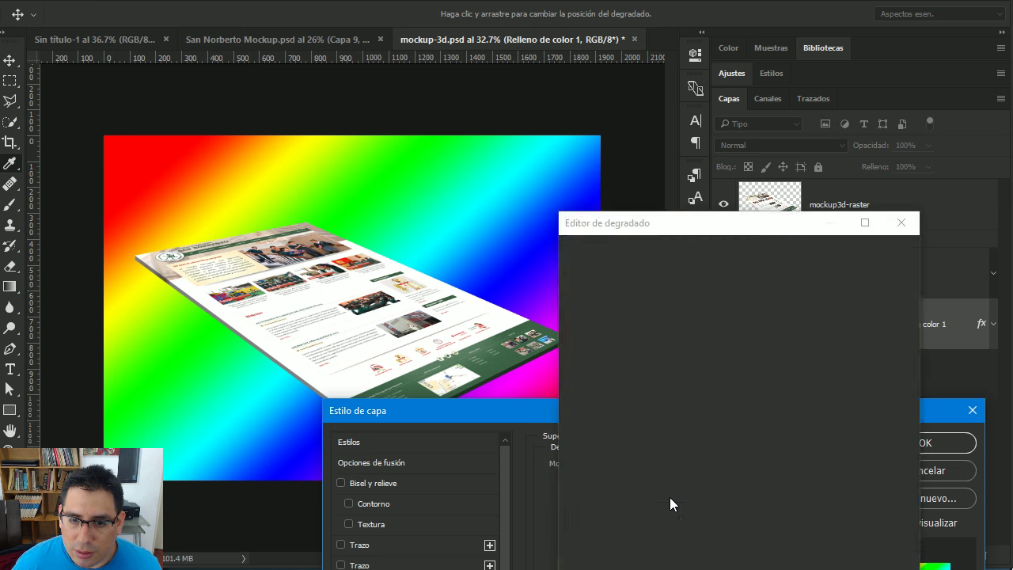
{"action": "left_click", "coordinate": [803, 250]}
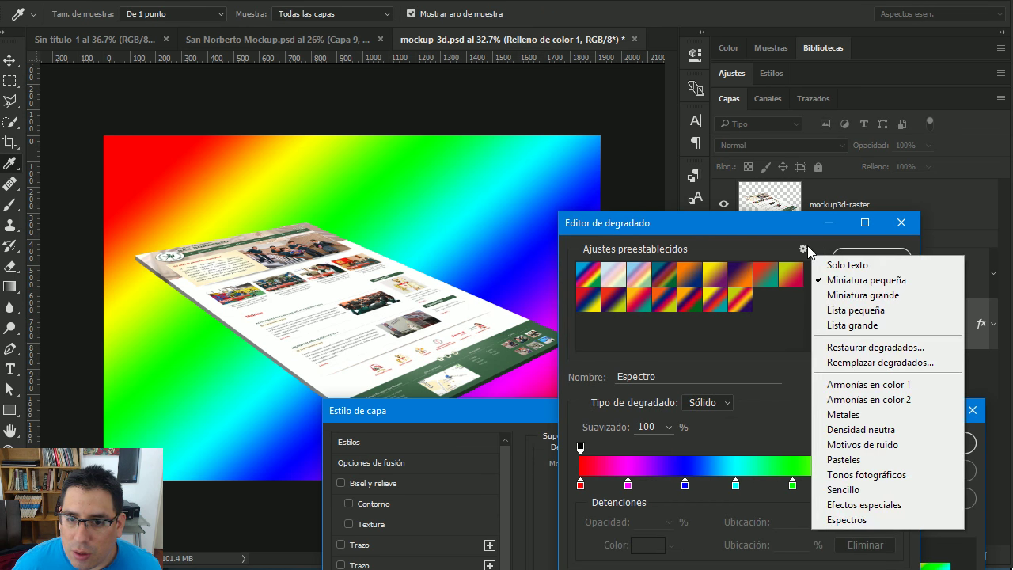
{"action": "left_click", "coordinate": [863, 348]}
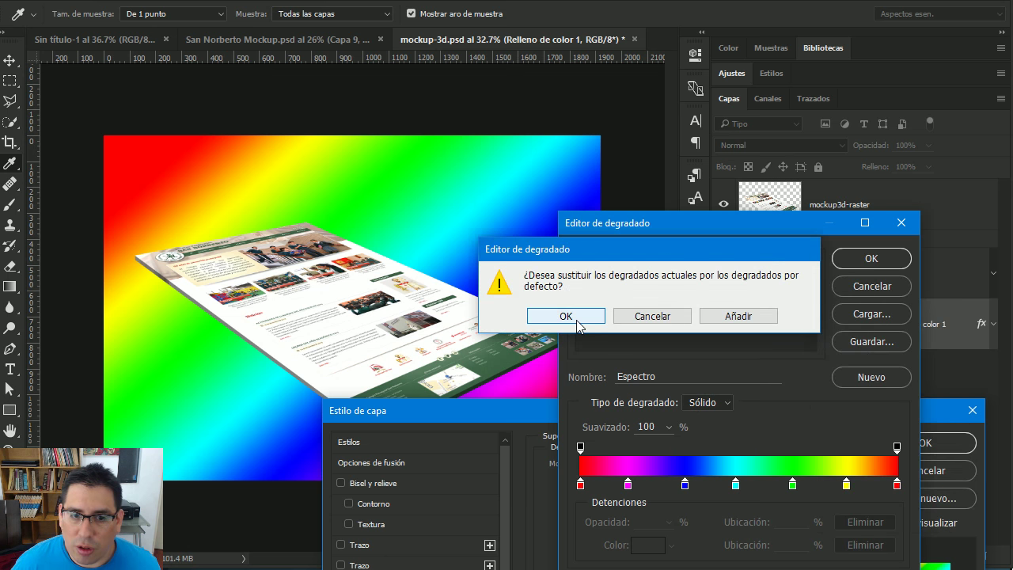
{"action": "left_click", "coordinate": [563, 316]}
{"action": "left_click", "coordinate": [594, 276]}
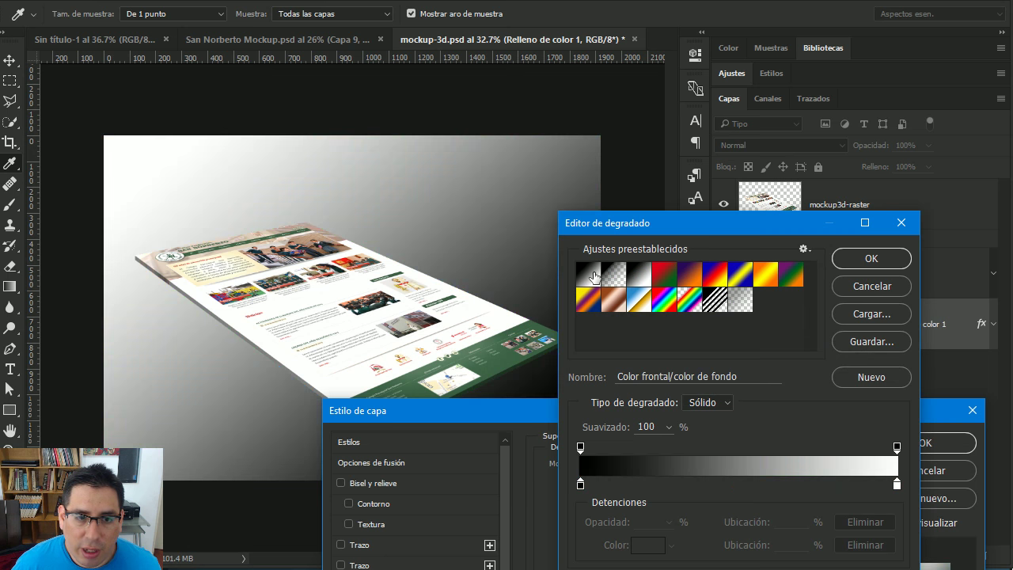
{"action": "left_click", "coordinate": [853, 264]}
- Set the gradient overlay angle to 90° and opacity to 10%
{"action": "double_click", "coordinate": [661, 543]}
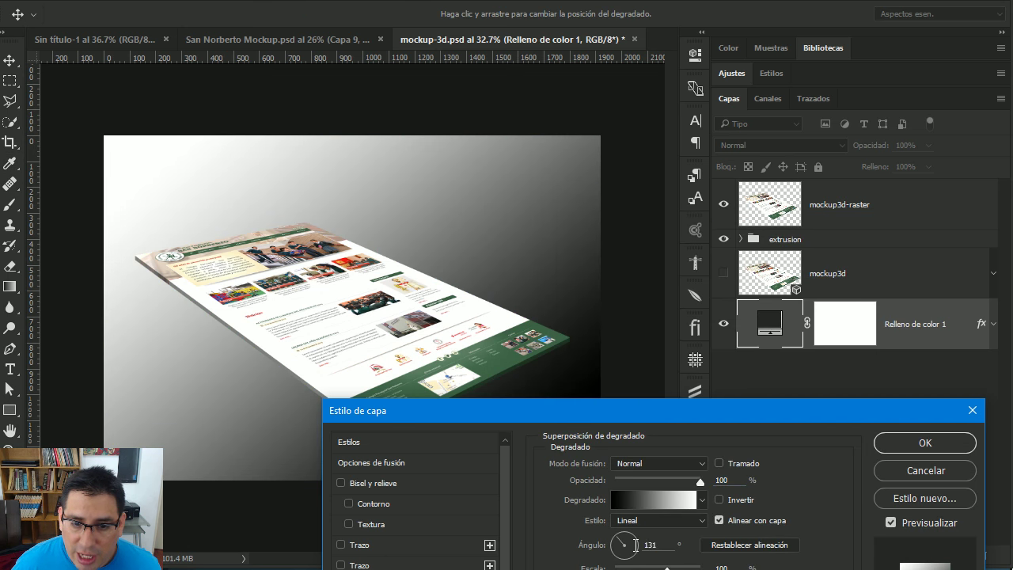
{"action": "type", "text": "90"}
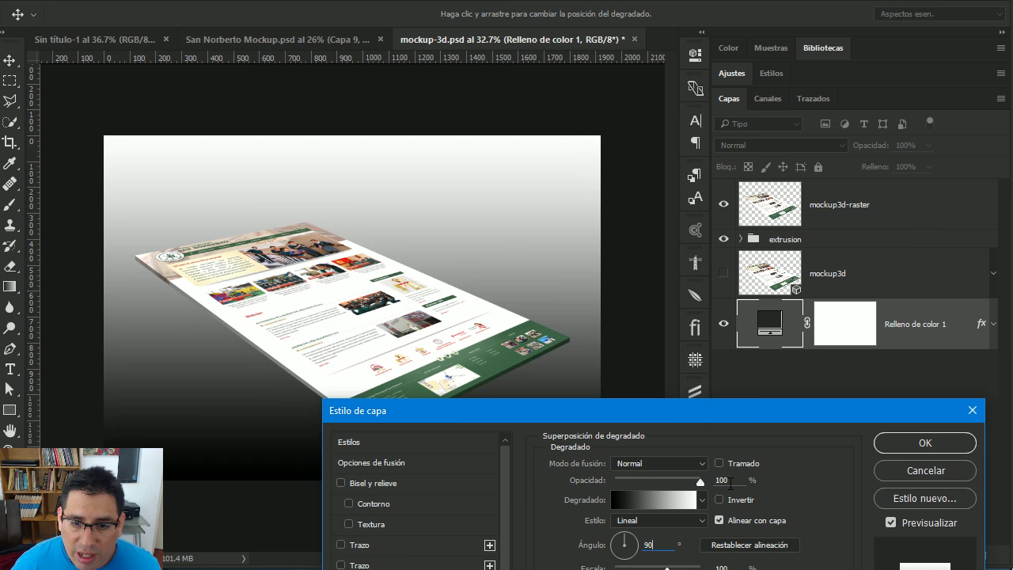
{"action": "type", "text": "1"}
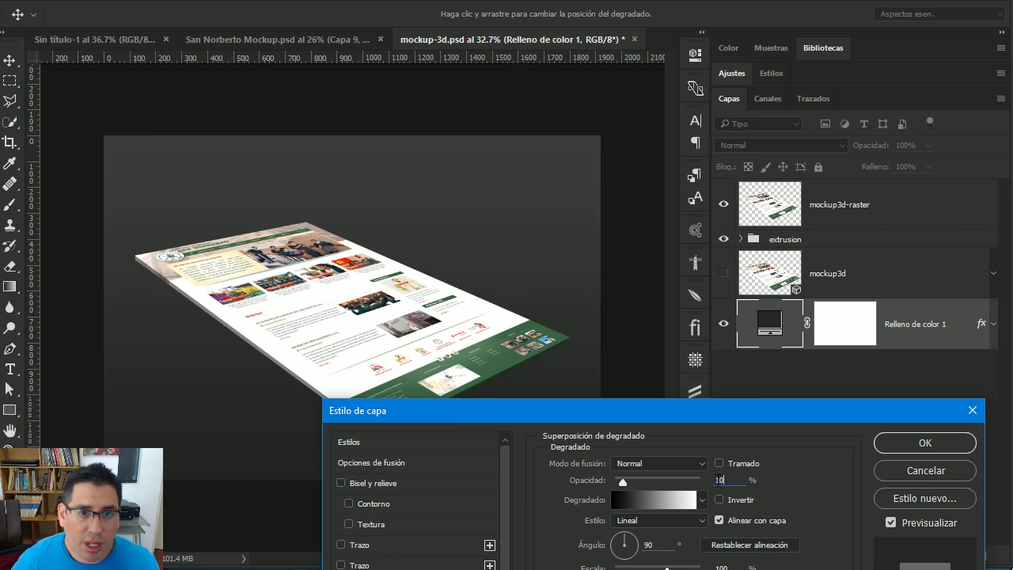
{"action": "type", "text": "0"}
{"action": "left_click_drag", "start_coordinate": [685, 410], "coordinate": [588, 403]}
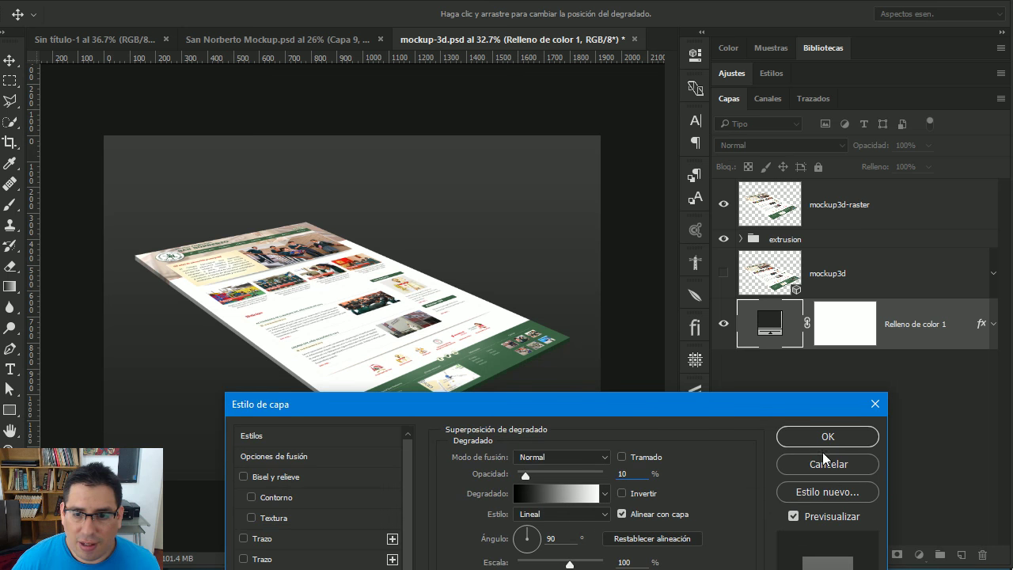
- Try a reversed radial gradient, then revert to an uninverted linear gradient and accept
{"action": "left_click", "coordinate": [568, 513]}
{"action": "left_click", "coordinate": [558, 536]}
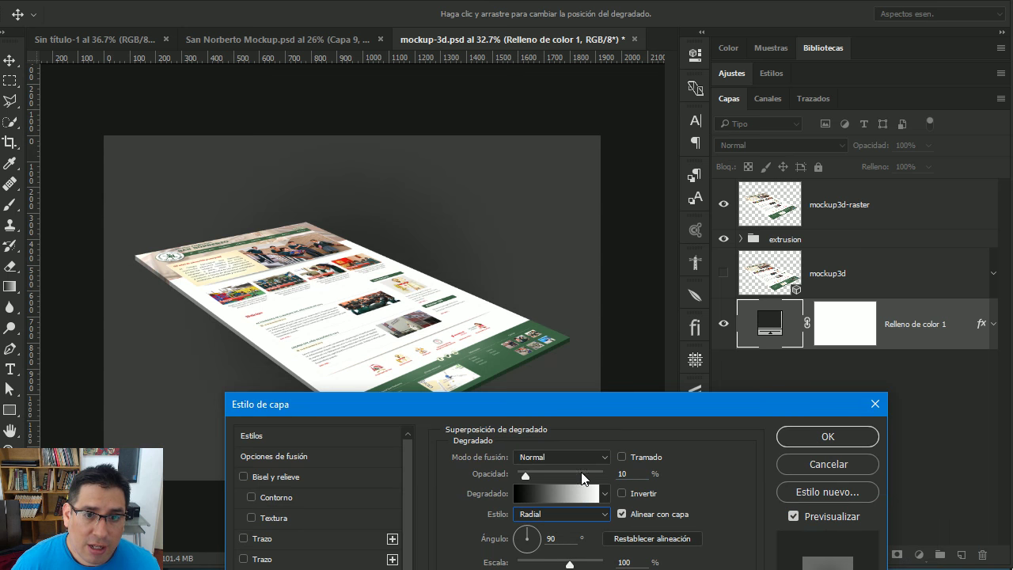
{"action": "mouse_move", "coordinate": [599, 411]}
{"action": "left_mouse_down"}
{"action": "mouse_move", "coordinate": [595, 446]}
{"action": "mouse_move", "coordinate": [592, 434]}
{"action": "left_mouse_up"}
{"action": "left_click", "coordinate": [618, 528]}
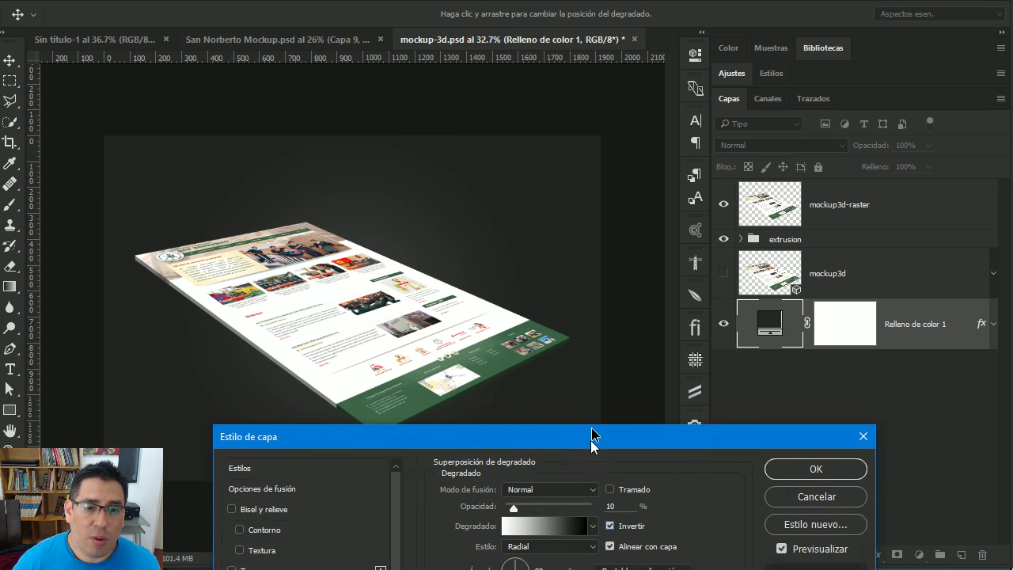
{"action": "left_click", "coordinate": [611, 511]}
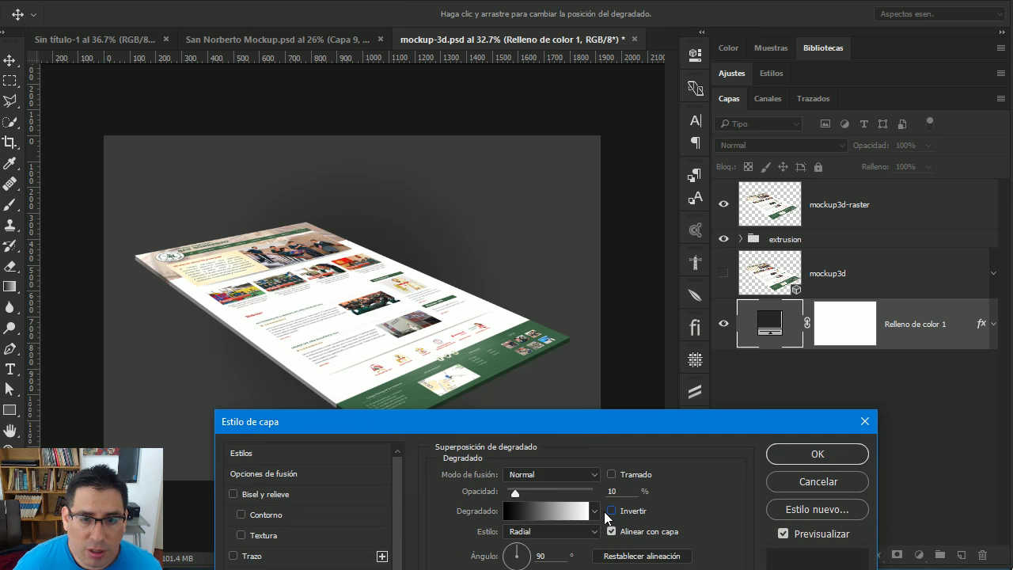
{"action": "left_click", "coordinate": [568, 532]}
{"action": "left_click", "coordinate": [538, 545]}
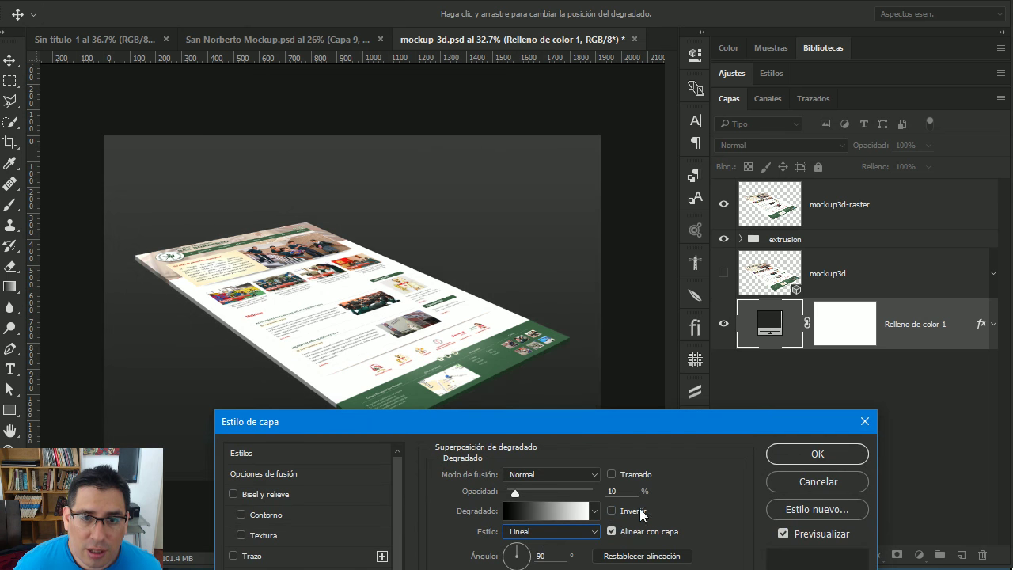
{"action": "left_click", "coordinate": [817, 454]}
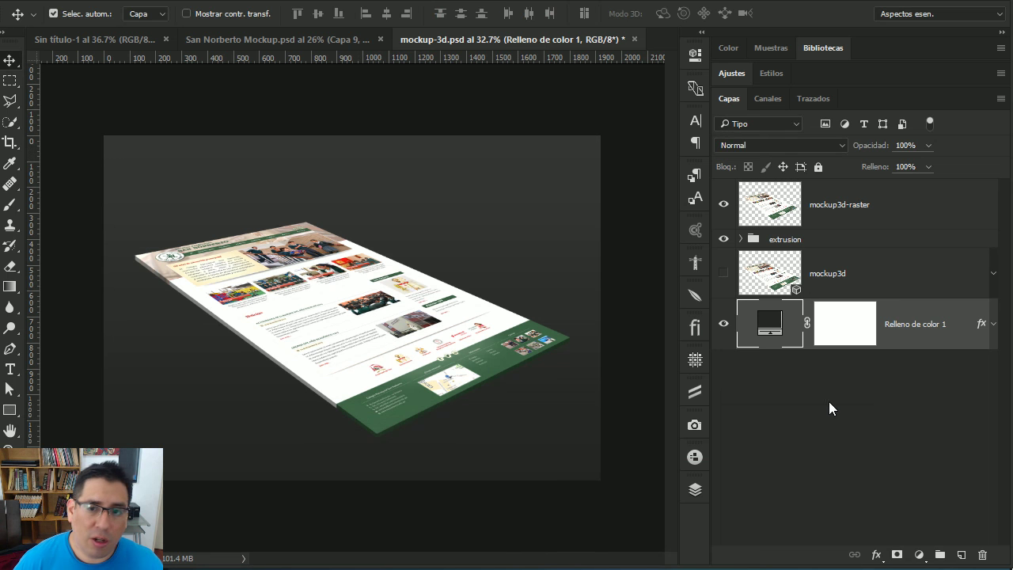
- Nudge the mockup3d-raster, extrusion group and mockup layers up and slightly right
{"action": "left_click", "coordinate": [837, 273]}
{"action": "left_click", "coordinate": [844, 237]}
{"action": "left_click", "coordinate": [852, 218]}
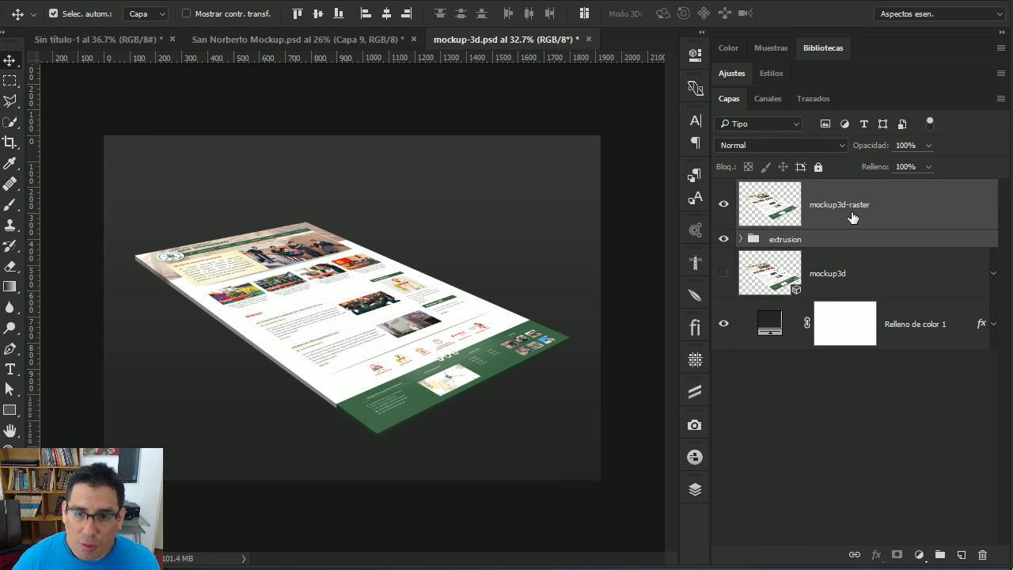
{"action": "key", "text": "shift+Up"}
{"action": "key", "text": "shift+Up"}
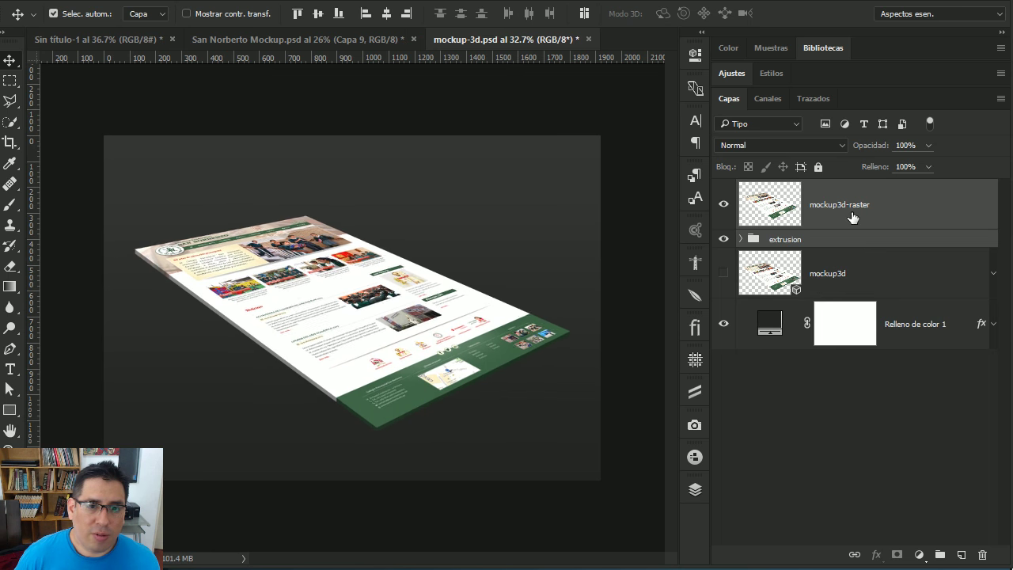
{"action": "key", "text": "shift+Up"}
{"action": "key", "text": "shift+Up"}
{"action": "key", "text": "shift+Right"}
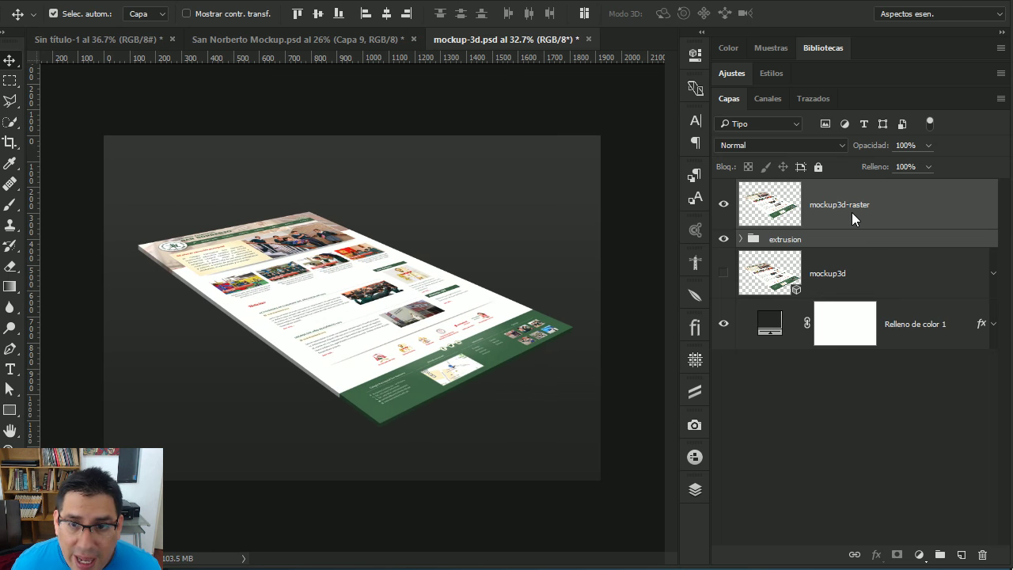
- Duplicate mockup3d-raster as a layer named sombra and load its shape as a selection
{"action": "left_click", "coordinate": [851, 213]}
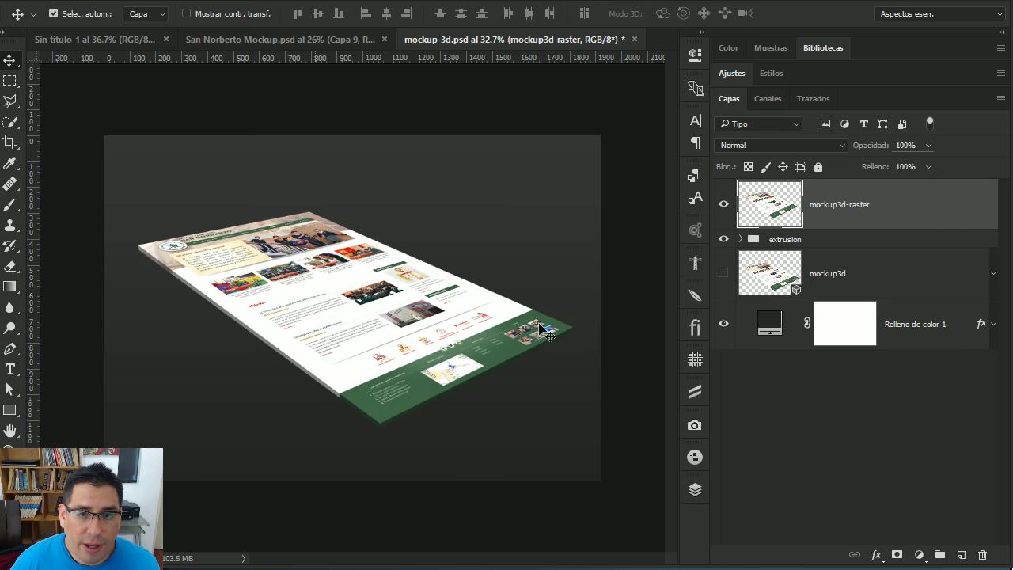
{"action": "key", "text": "ctrl+j"}
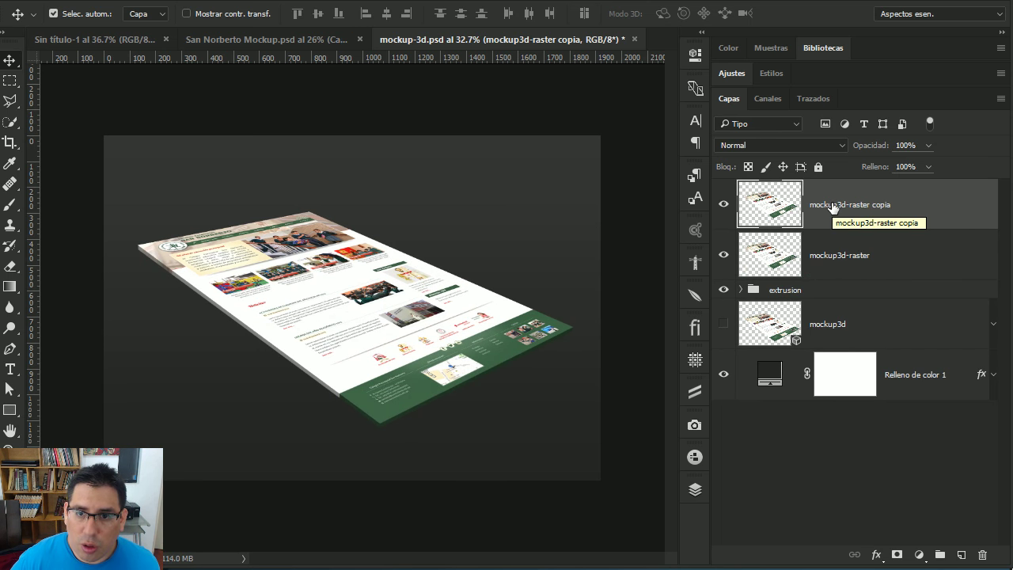
{"action": "double_click", "coordinate": [861, 205]}
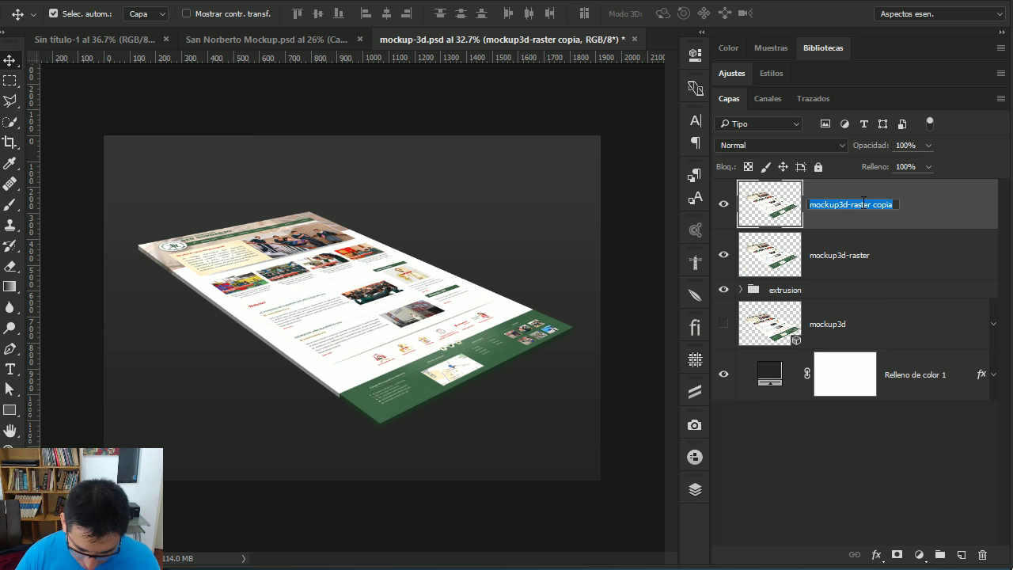
{"action": "type", "text": "sombra"}
{"action": "key", "text": "Return"}
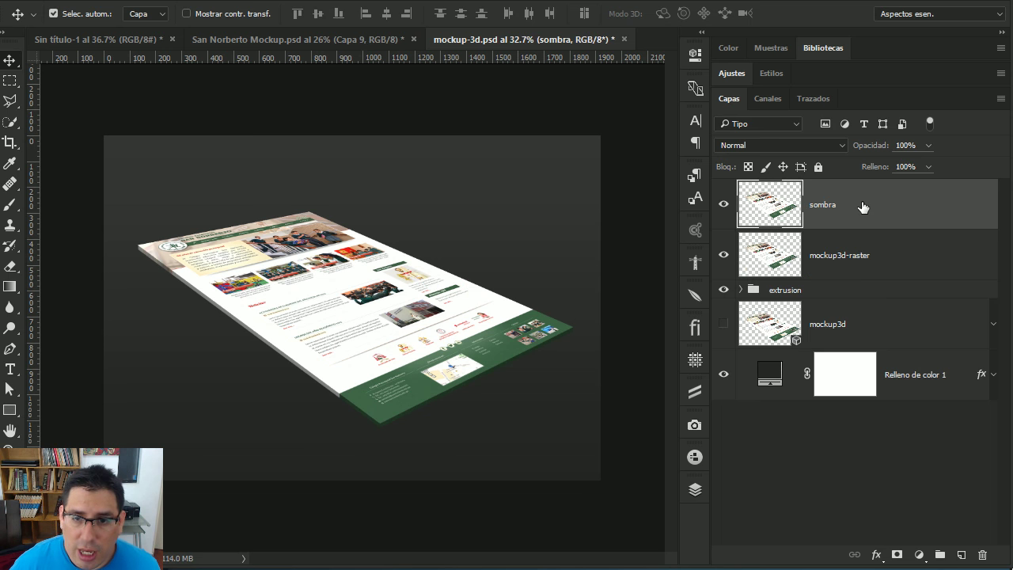
{"action": "left_click", "coordinate": [763, 214], "text": "ctrl"}
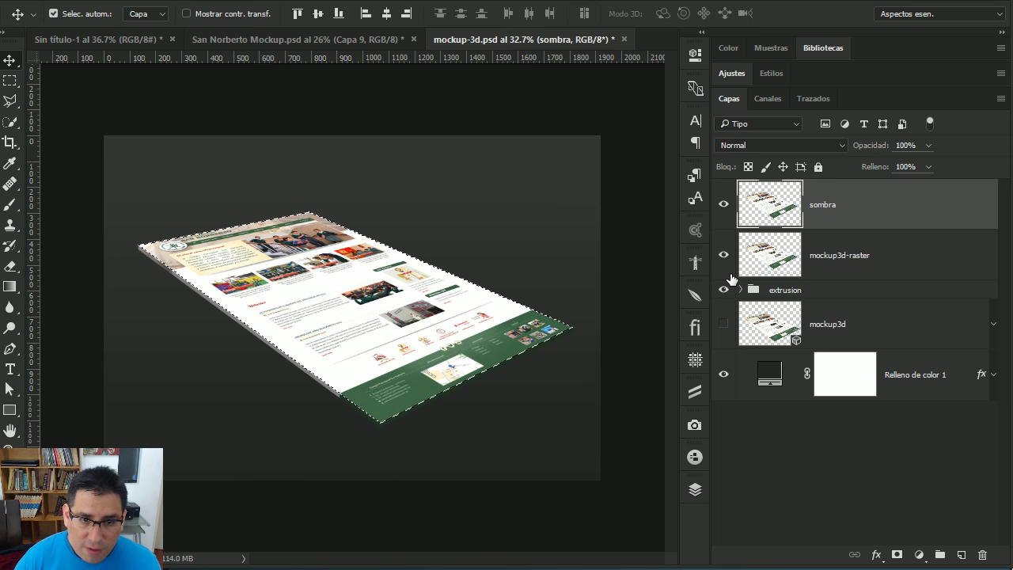
- Fill the selection on sombra with black, then deselect
{"action": "key", "text": "shift+F5"}
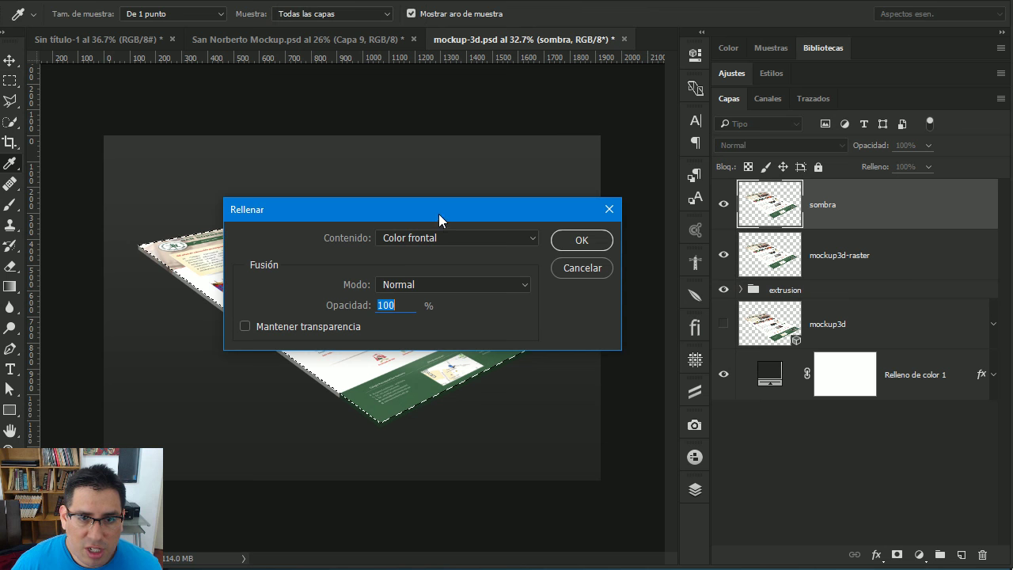
{"action": "left_click_drag", "start_coordinate": [441, 211], "coordinate": [412, 222]}
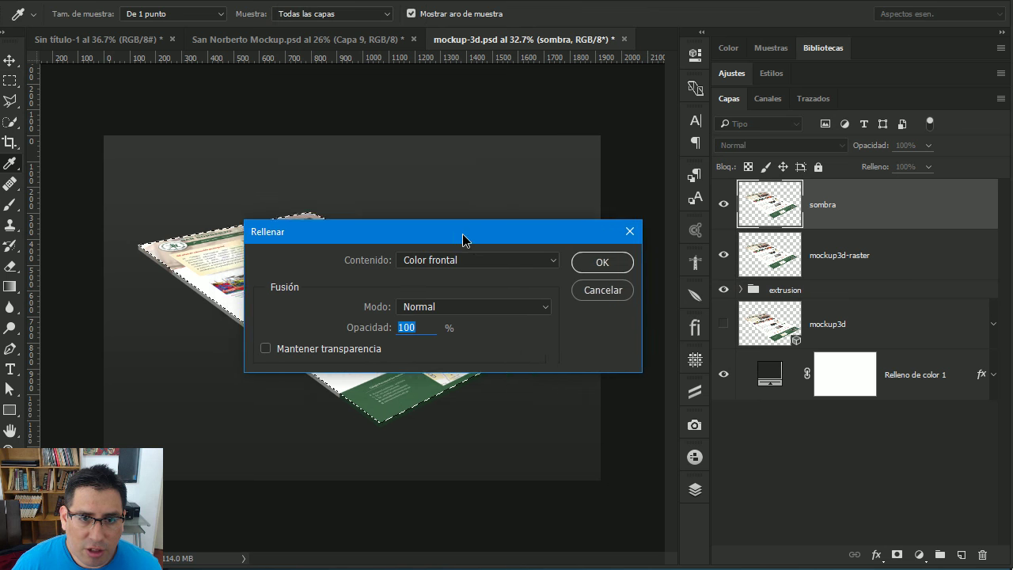
{"action": "left_click", "coordinate": [402, 248]}
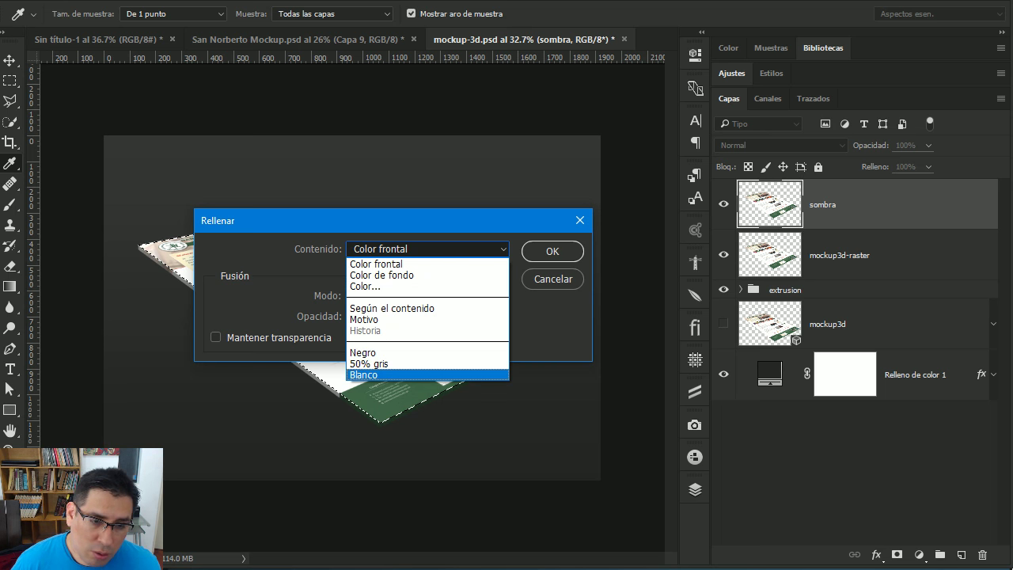
{"action": "left_click", "coordinate": [383, 354]}
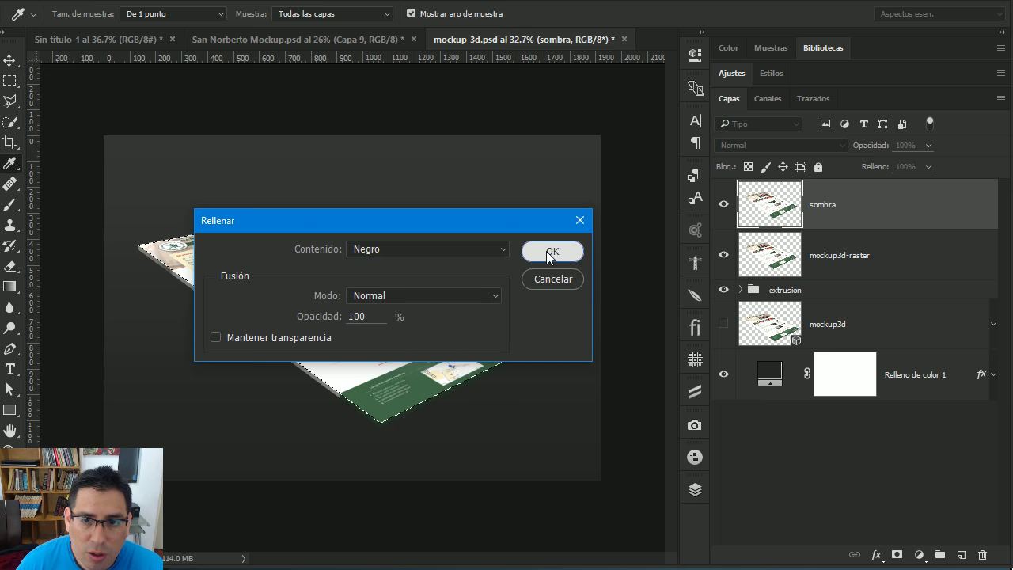
{"action": "left_click", "coordinate": [551, 252]}
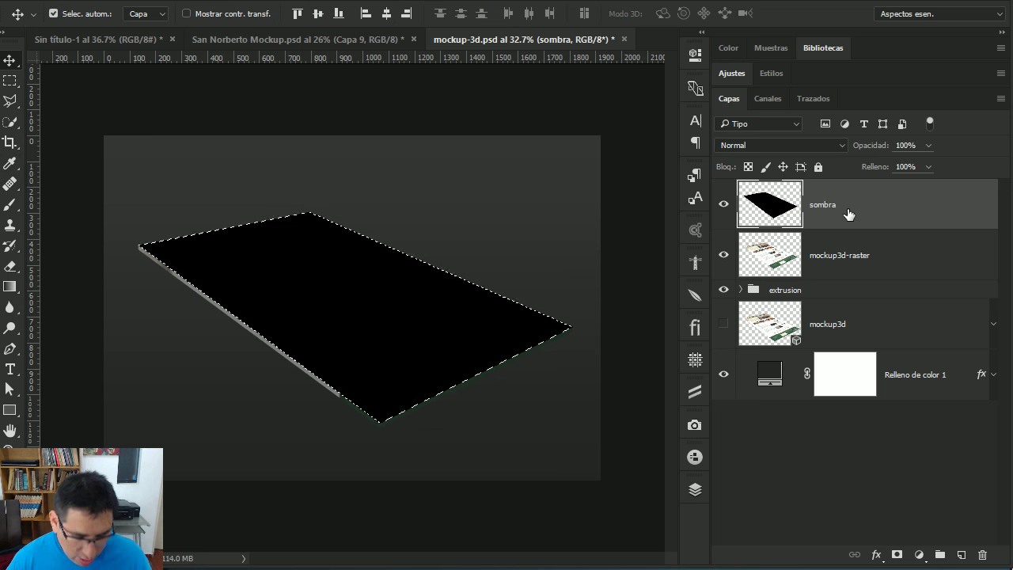
{"action": "key", "text": "ctrl+d"}
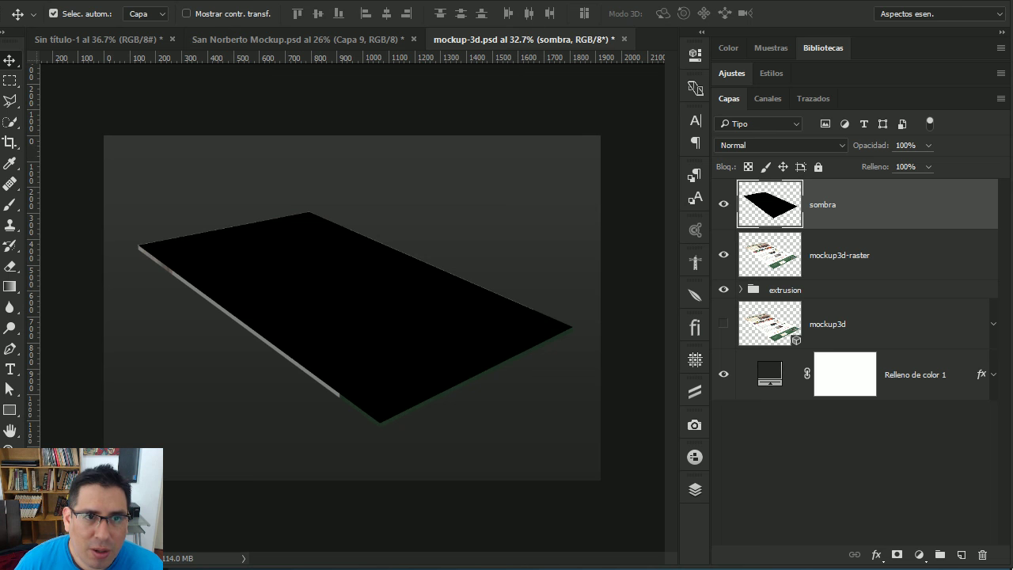
- Try a Gaussian blur on the black shadow shape, then undo it
{"action": "left_click", "coordinate": [310, 2]}
{"action": "left_click", "coordinate": [333, 8]}
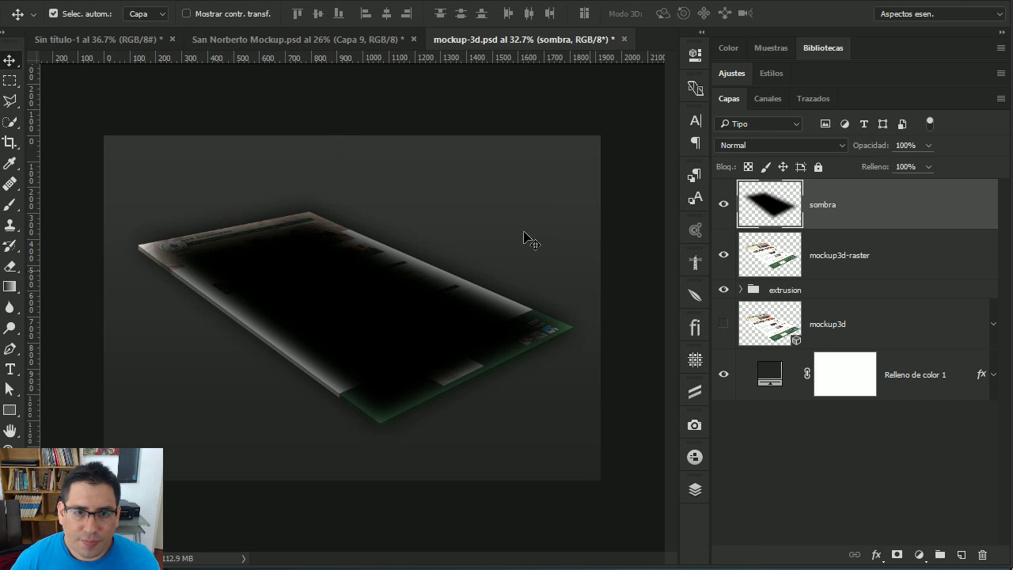
{"action": "key", "text": "ctrl+z"}
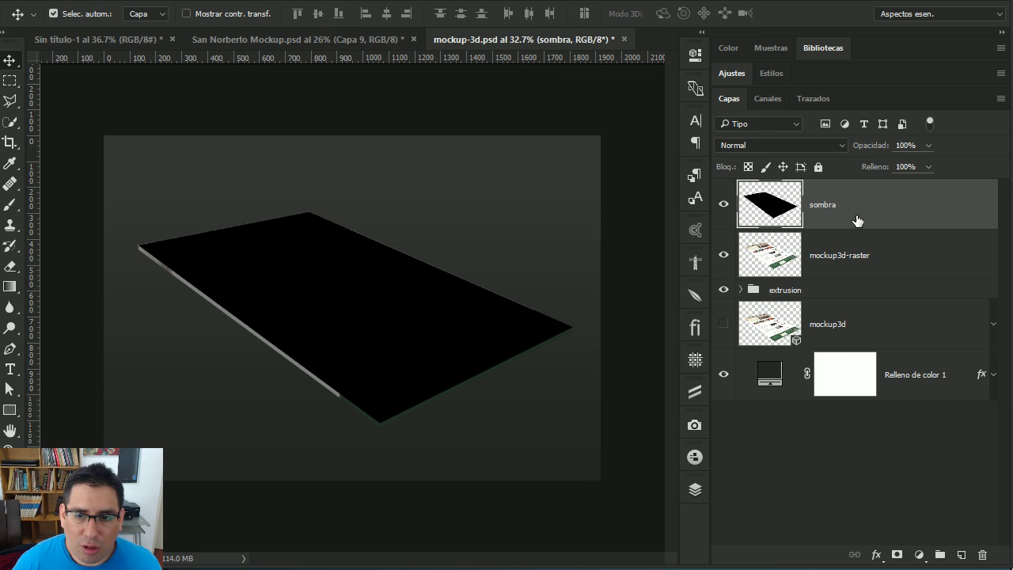
- Convert sombra to a smart object and place it beneath the extrusion group
{"action": "right_click", "coordinate": [852, 208]}
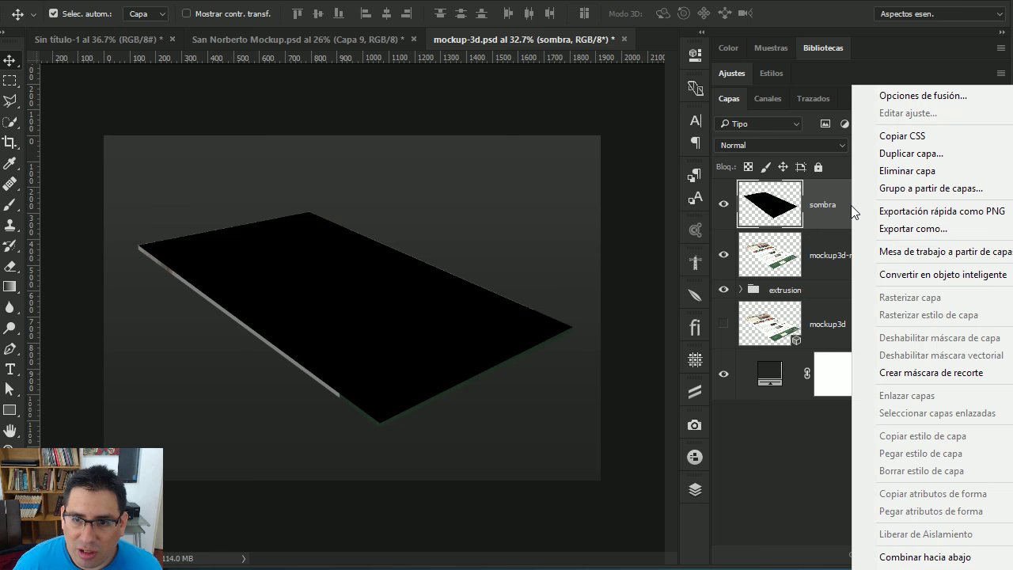
{"action": "left_click", "coordinate": [950, 273]}
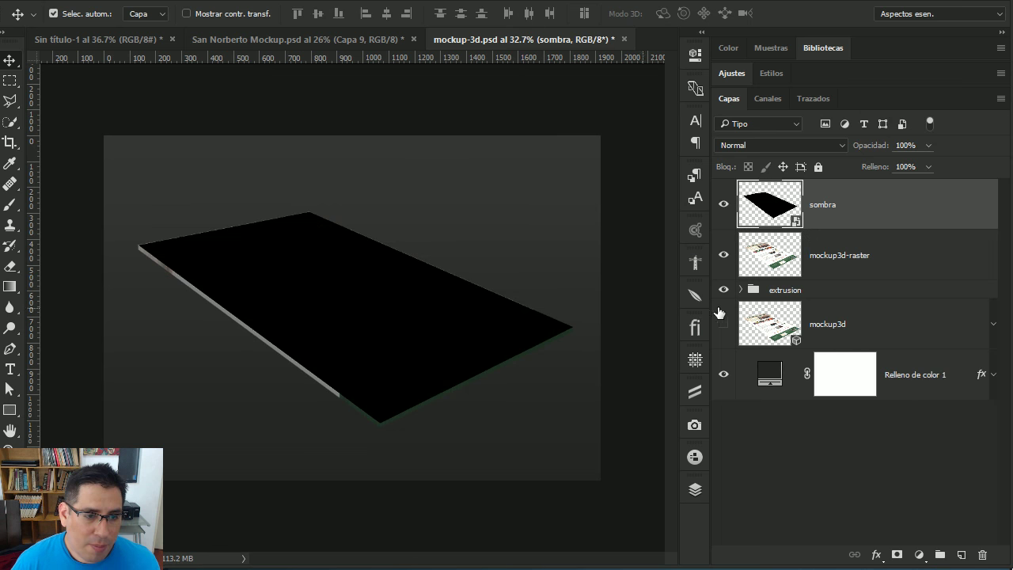
{"action": "left_click_drag", "start_coordinate": [848, 206], "coordinate": [847, 295]}
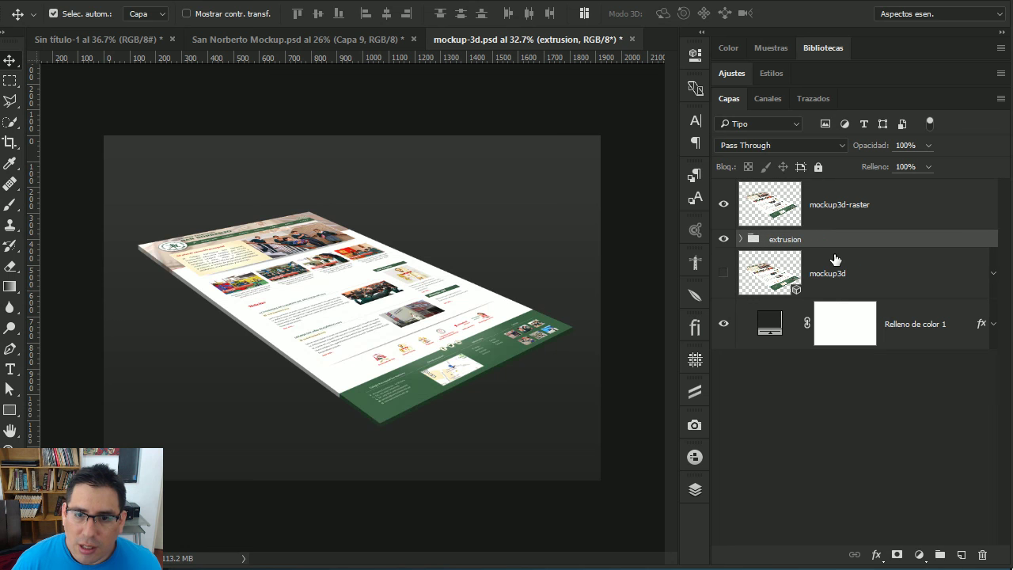
{"action": "key", "text": "ctrl+z"}
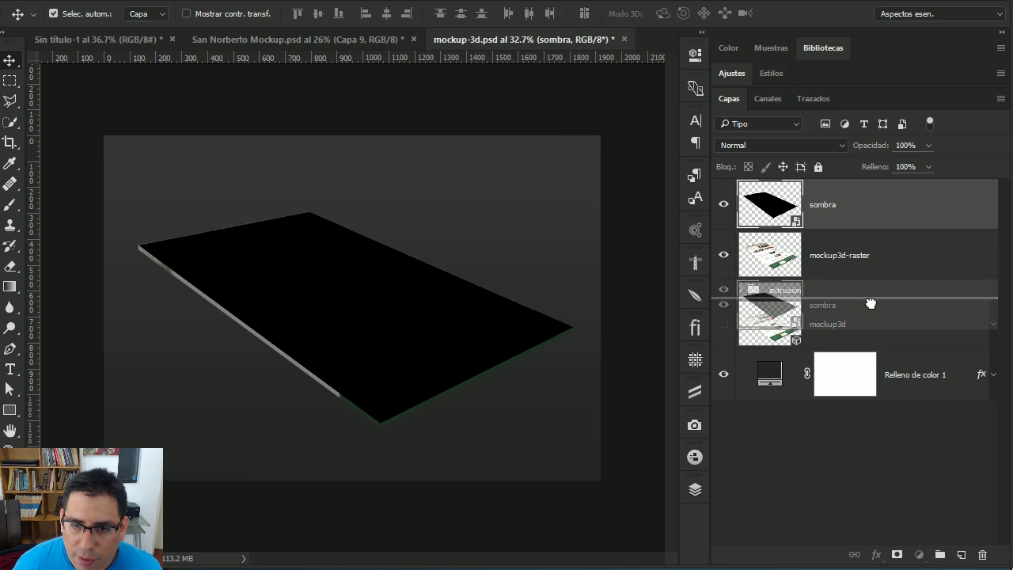
{"action": "left_click_drag", "start_coordinate": [867, 207], "coordinate": [934, 301]}
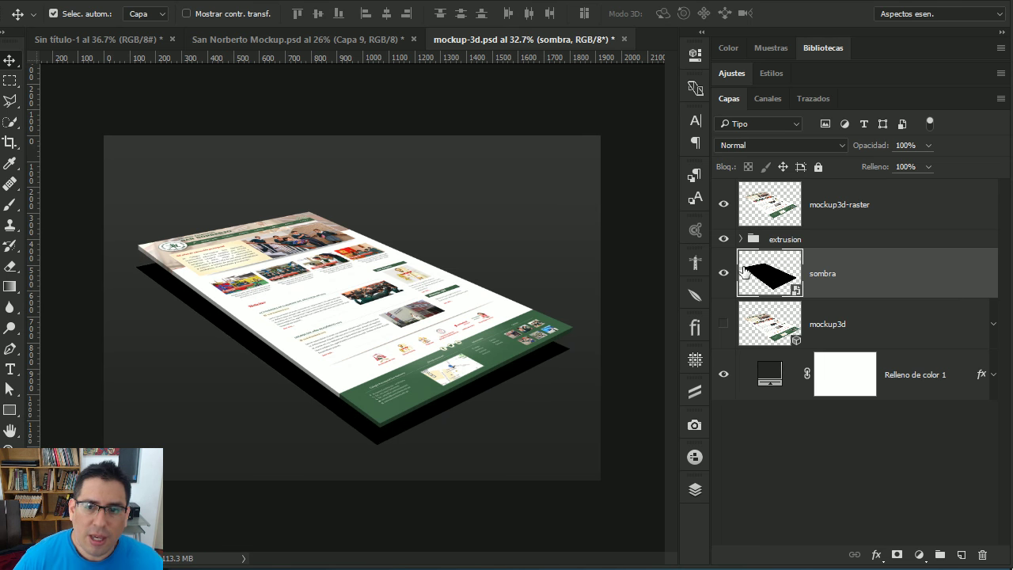
- Apply a Gaussian blur with a 30-pixel radius to the sombra smart object
{"action": "left_click", "coordinate": [307, 1]}
{"action": "mouse_move", "coordinate": [326, 162]}
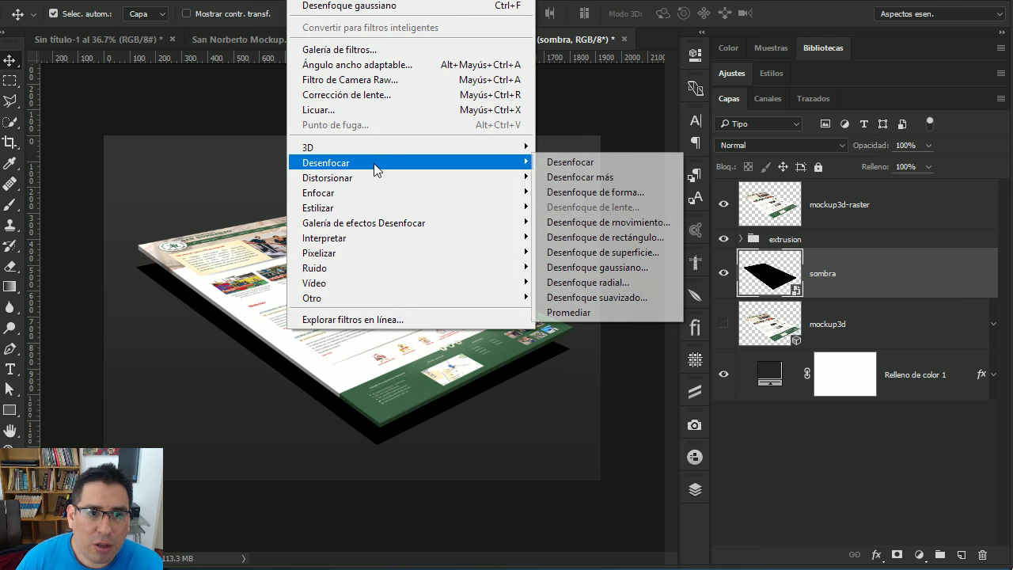
{"action": "left_click", "coordinate": [592, 269]}
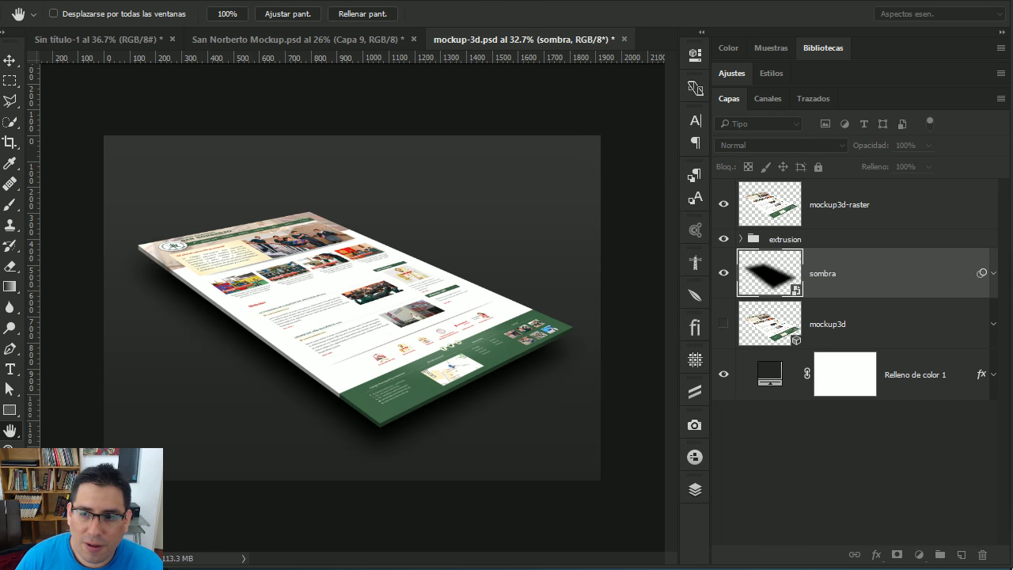
{"action": "left_click_drag", "start_coordinate": [853, 301], "coordinate": [842, 301]}
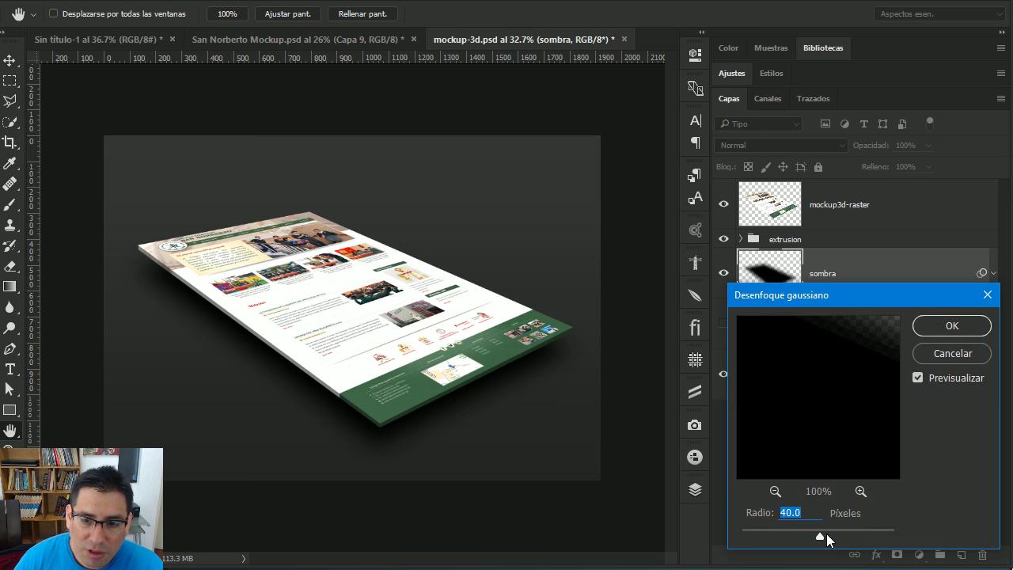
{"action": "mouse_move", "coordinate": [828, 538]}
{"action": "left_mouse_down"}
{"action": "mouse_move", "coordinate": [794, 538]}
{"action": "mouse_move", "coordinate": [813, 536]}
{"action": "left_mouse_up"}
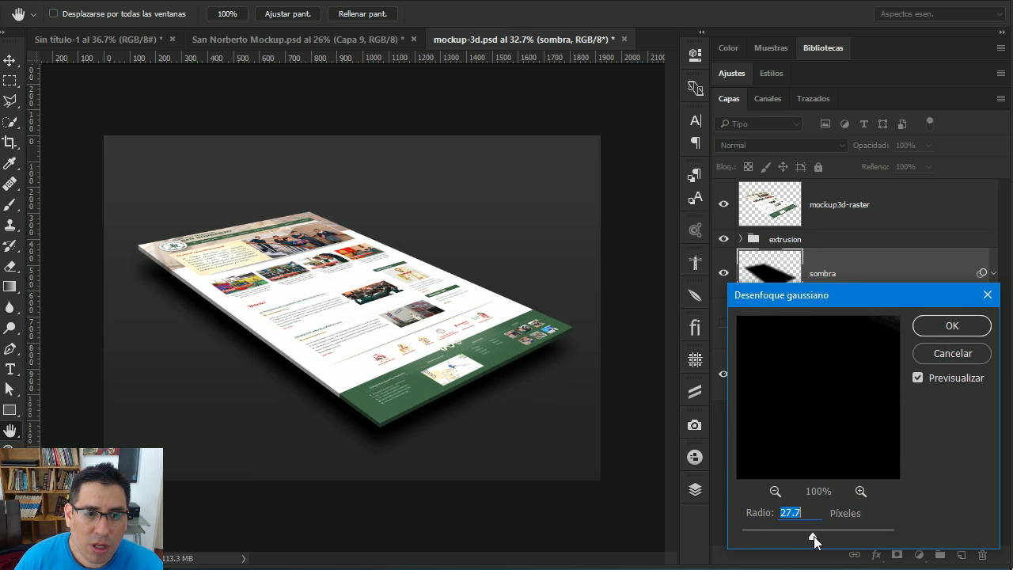
{"action": "mouse_move", "coordinate": [874, 300]}
{"action": "left_mouse_down"}
{"action": "mouse_move", "coordinate": [612, 407]}
{"action": "mouse_move", "coordinate": [562, 442]}
{"action": "left_mouse_up"}
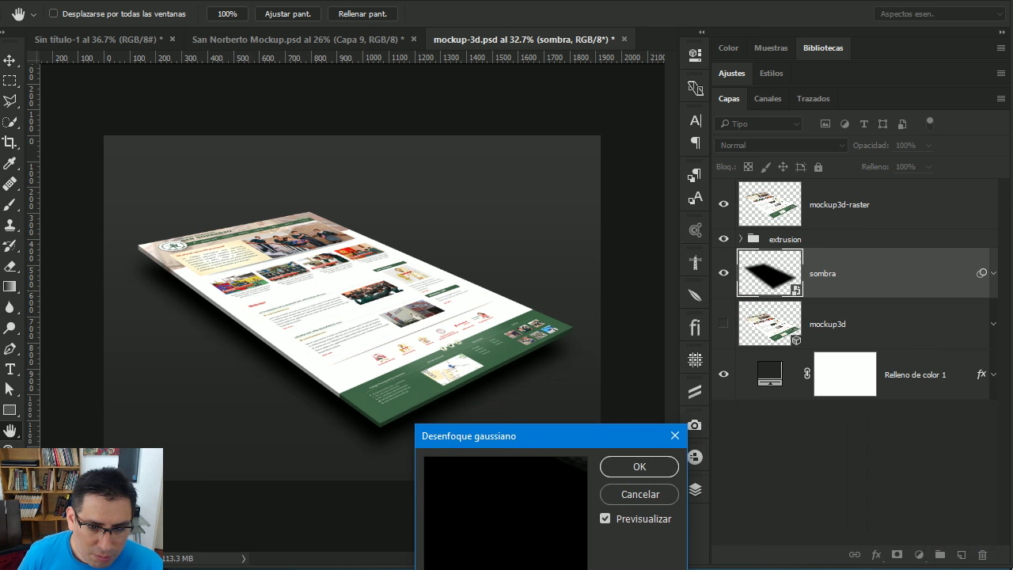
{"action": "mouse_move", "coordinate": [544, 439]}
{"action": "left_mouse_down"}
{"action": "mouse_move", "coordinate": [583, 366]}
{"action": "mouse_move", "coordinate": [604, 272]}
{"action": "left_mouse_up"}
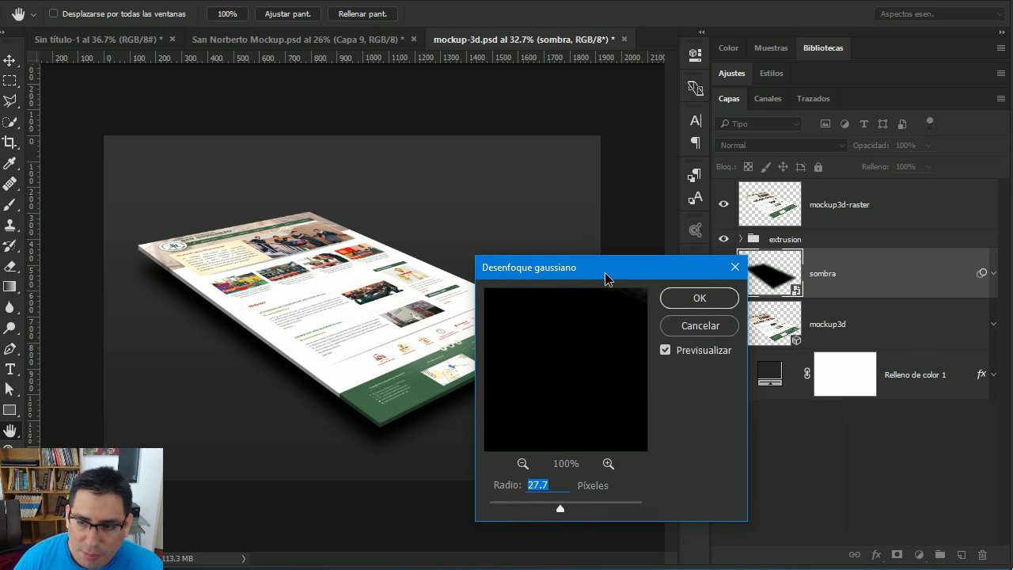
{"action": "left_click_drag", "start_coordinate": [554, 482], "coordinate": [516, 484]}
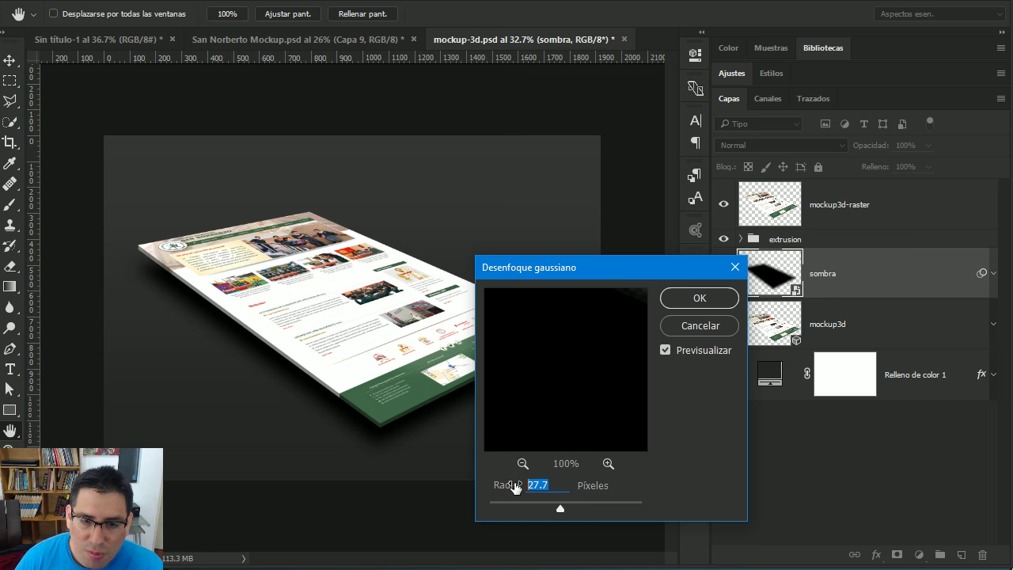
{"action": "left_click_drag", "start_coordinate": [579, 274], "coordinate": [633, 249]}
{"action": "type", "text": "30"}
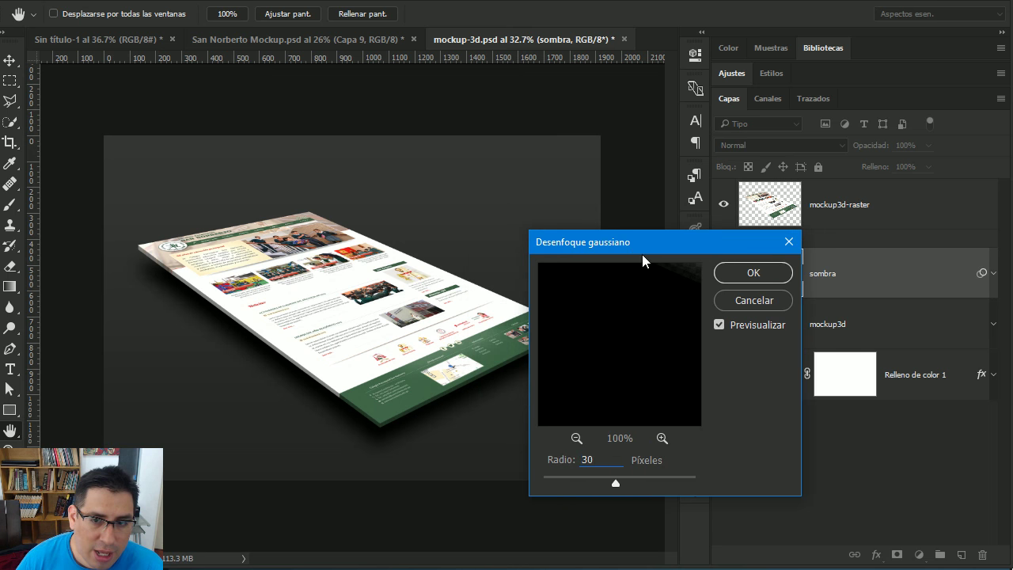
{"action": "left_click", "coordinate": [752, 272]}
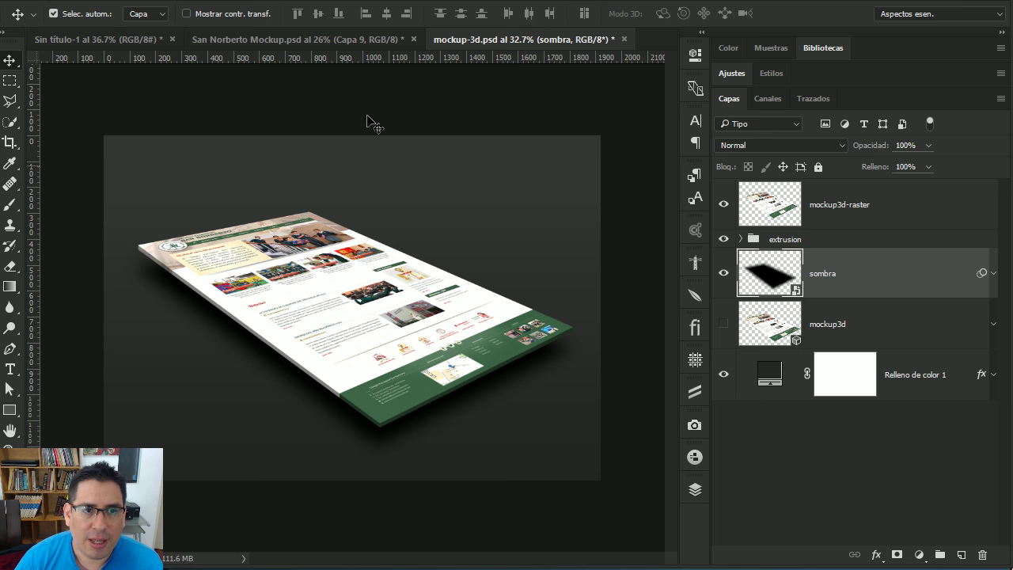
{"action": "left_click", "coordinate": [351, 41]}
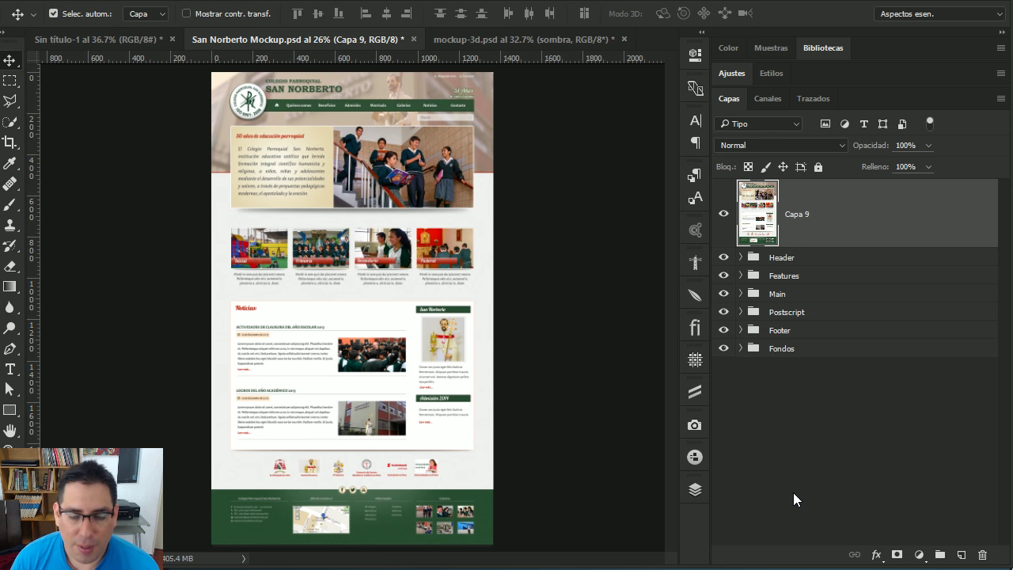
- Launch Perspective Mockups, browse its layout presets, and run the side-by-side two-sheet layout
{"action": "left_click", "coordinate": [696, 490]}
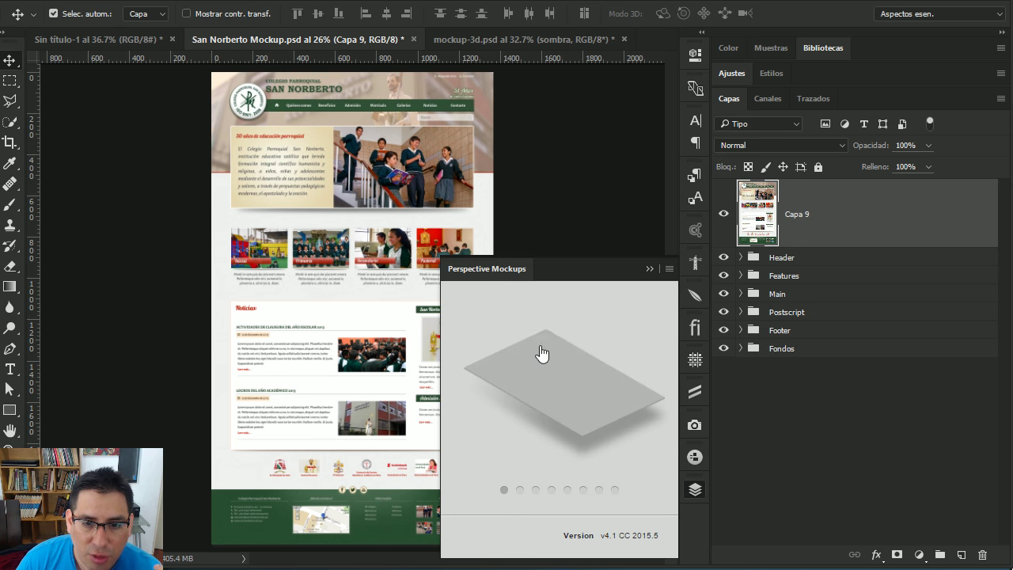
{"action": "left_click", "coordinate": [519, 490]}
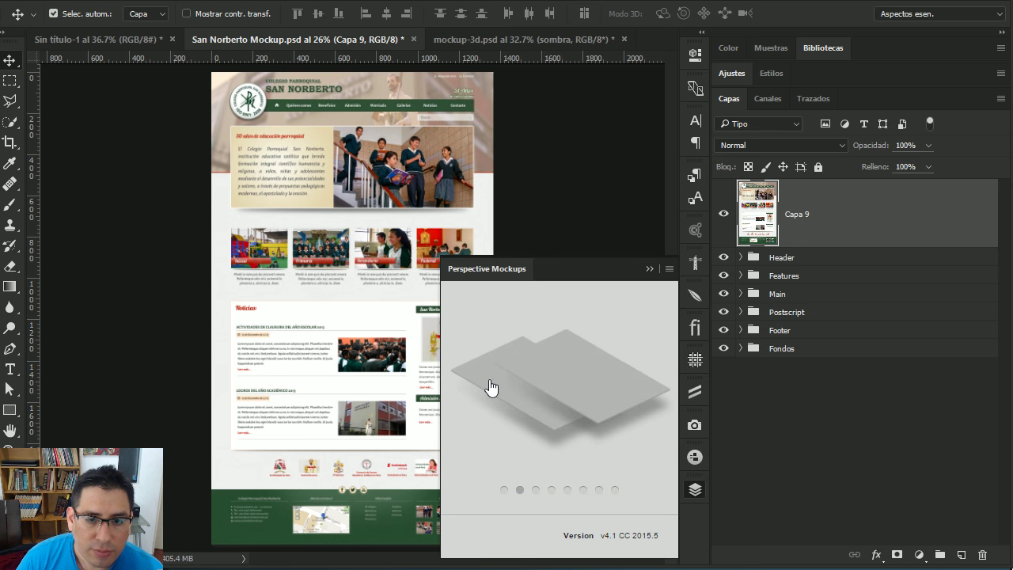
{"action": "left_click", "coordinate": [535, 491]}
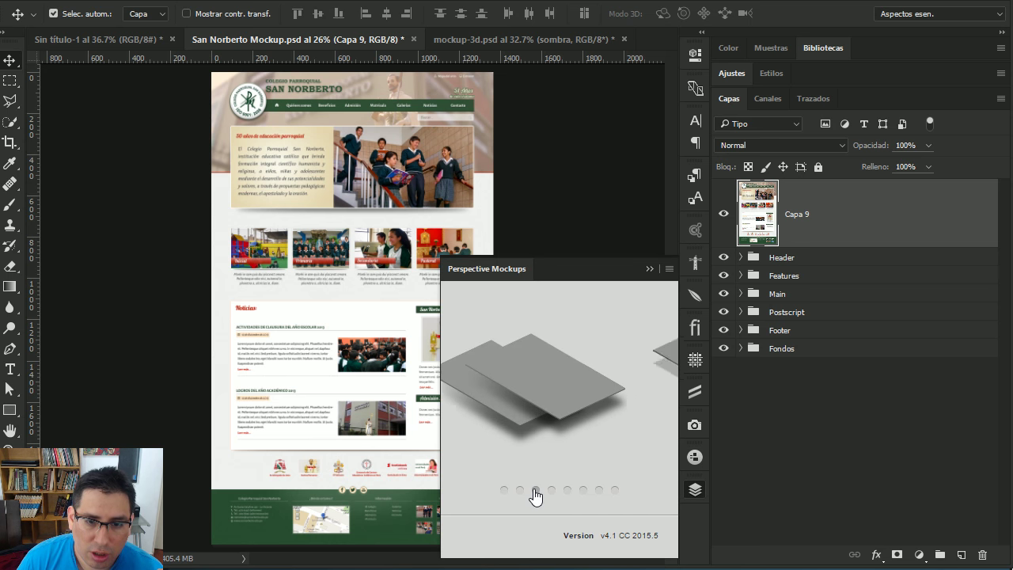
{"action": "left_click", "coordinate": [550, 492]}
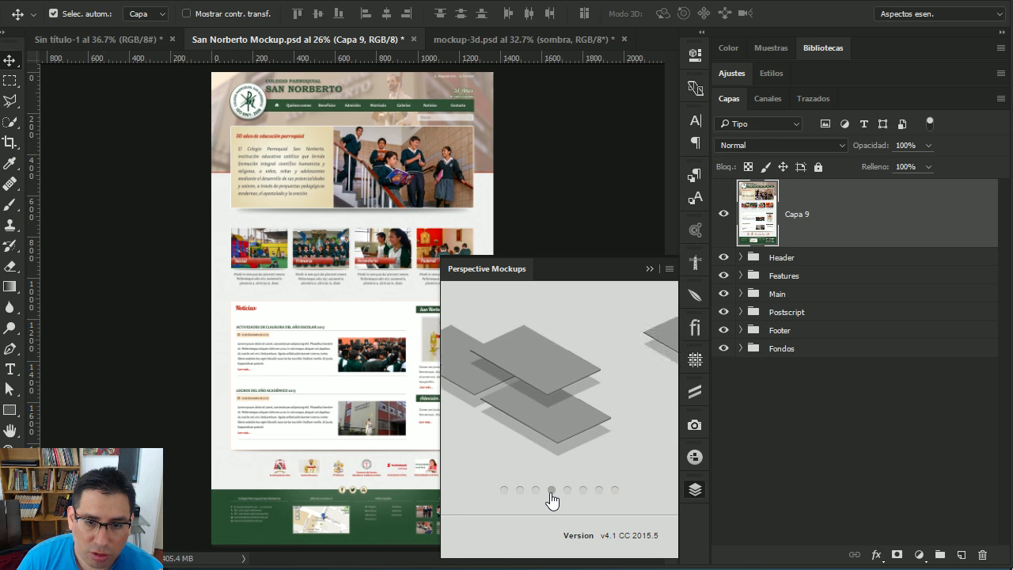
{"action": "left_click", "coordinate": [568, 493]}
{"action": "left_click", "coordinate": [583, 492]}
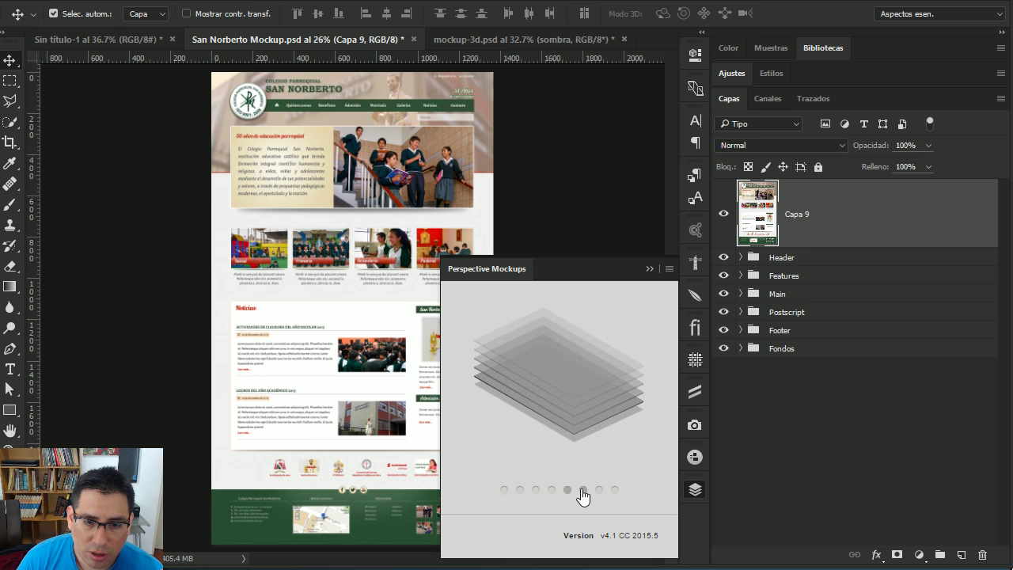
{"action": "left_click", "coordinate": [599, 492]}
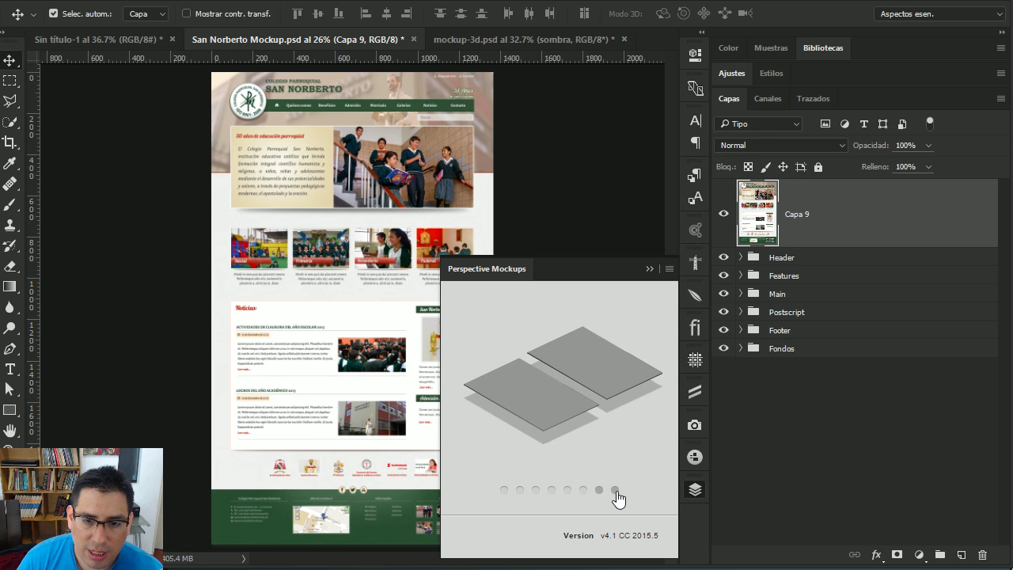
{"action": "left_click", "coordinate": [615, 493]}
{"action": "left_click", "coordinate": [599, 490]}
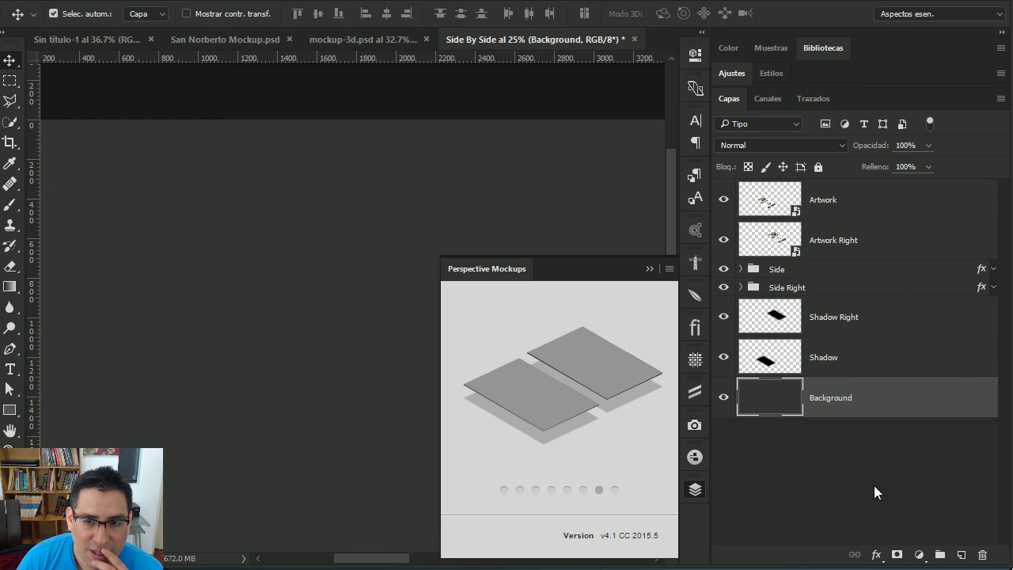
- Close Perspective Mockups and zoom and pan across both side-by-side San Norberto mockups
{"action": "left_click", "coordinate": [650, 269]}
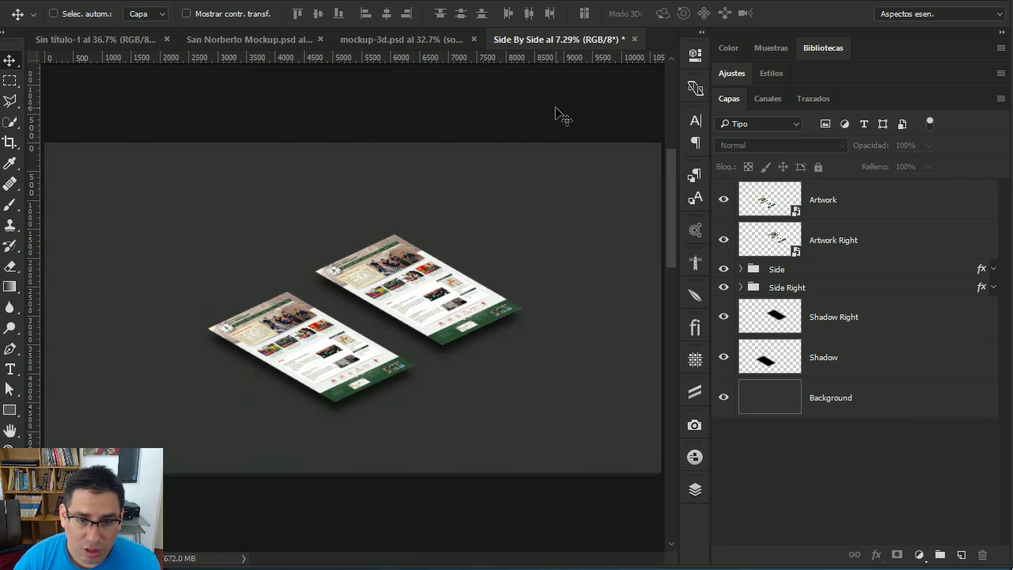
{"action": "scroll", "coordinate": [511, 287], "scroll_direction": "up", "scroll_amount": 4}
{"action": "scroll", "coordinate": [511, 287], "scroll_direction": "up", "scroll_amount": 3}
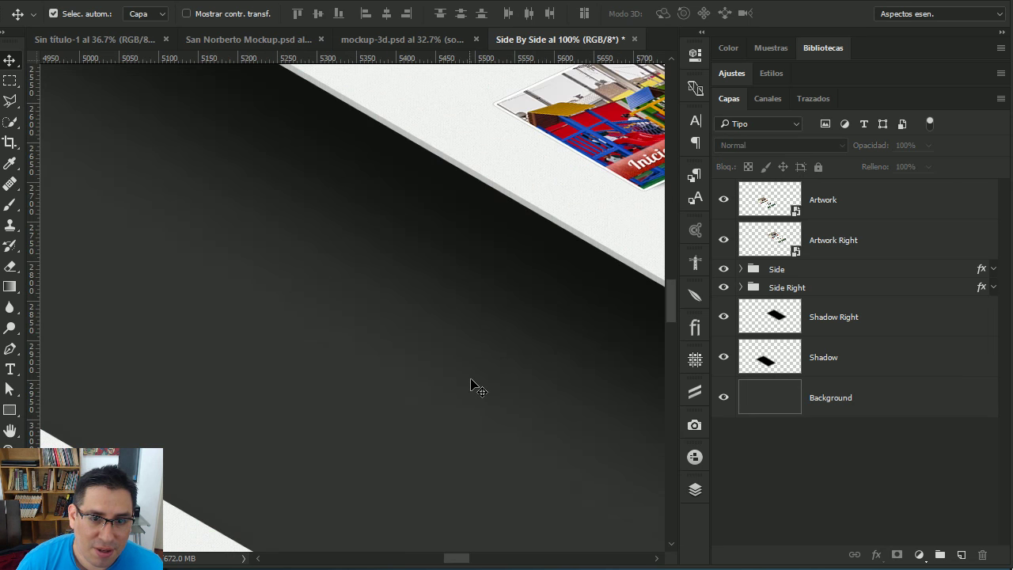
{"action": "left_click_drag", "start_coordinate": [402, 396], "coordinate": [483, 258]}
{"action": "scroll", "coordinate": [346, 306], "scroll_direction": "down", "scroll_amount": 2}
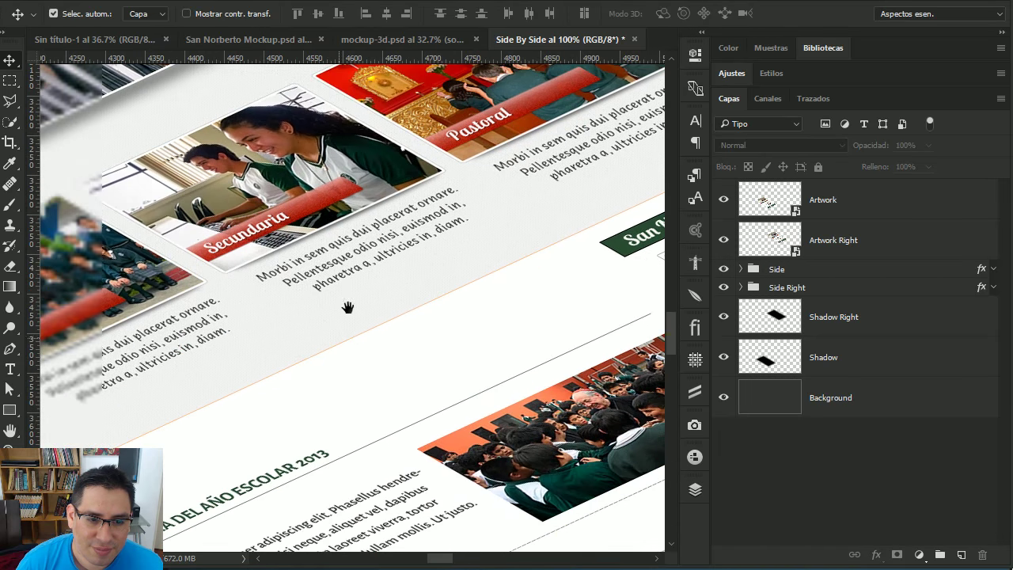
{"action": "scroll", "coordinate": [346, 306], "scroll_direction": "down", "scroll_amount": 2}
{"action": "scroll", "coordinate": [358, 344], "scroll_direction": "down", "scroll_amount": 1}
{"action": "scroll", "coordinate": [357, 344], "scroll_direction": "down", "scroll_amount": 1}
{"action": "scroll", "coordinate": [358, 345], "scroll_direction": "down", "scroll_amount": 1}
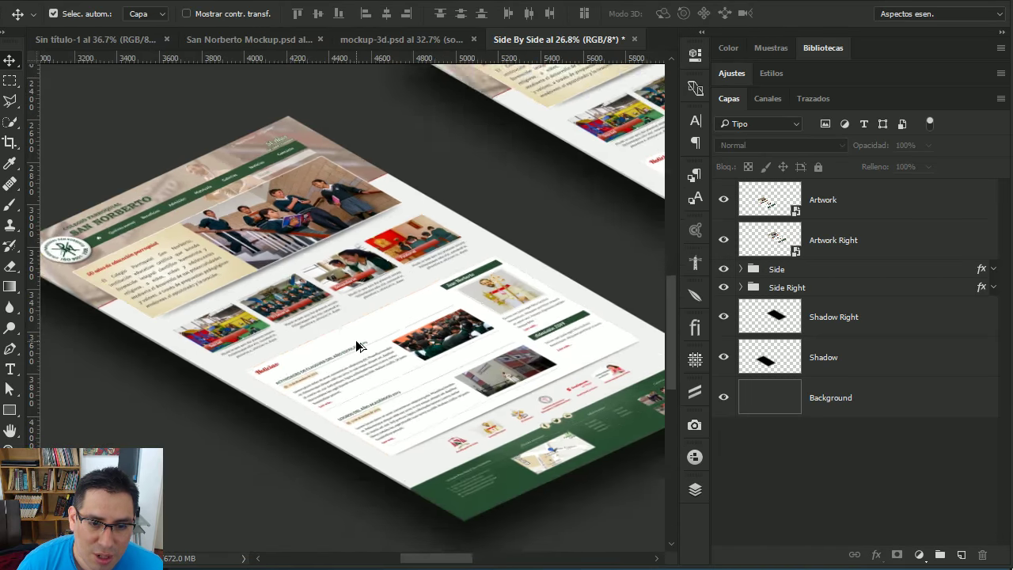
{"action": "scroll", "coordinate": [356, 345], "scroll_direction": "down", "scroll_amount": 1}
{"action": "scroll", "coordinate": [355, 346], "scroll_direction": "down", "scroll_amount": 1}
{"action": "scroll", "coordinate": [355, 346], "scroll_direction": "down", "scroll_amount": 1}
{"action": "scroll", "coordinate": [356, 346], "scroll_direction": "down", "scroll_amount": 1}
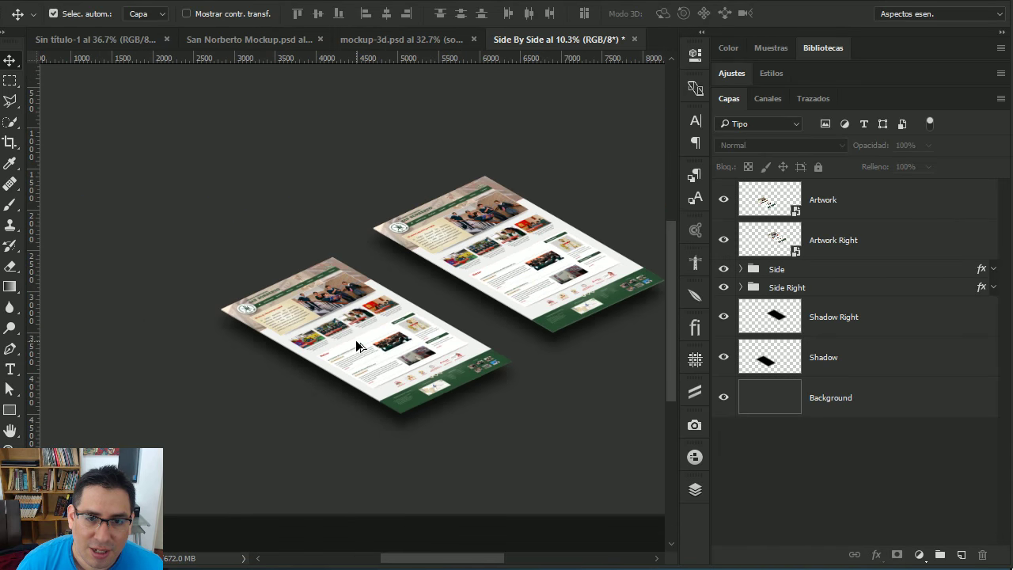
{"action": "left_click_drag", "start_coordinate": [567, 425], "coordinate": [429, 421]}
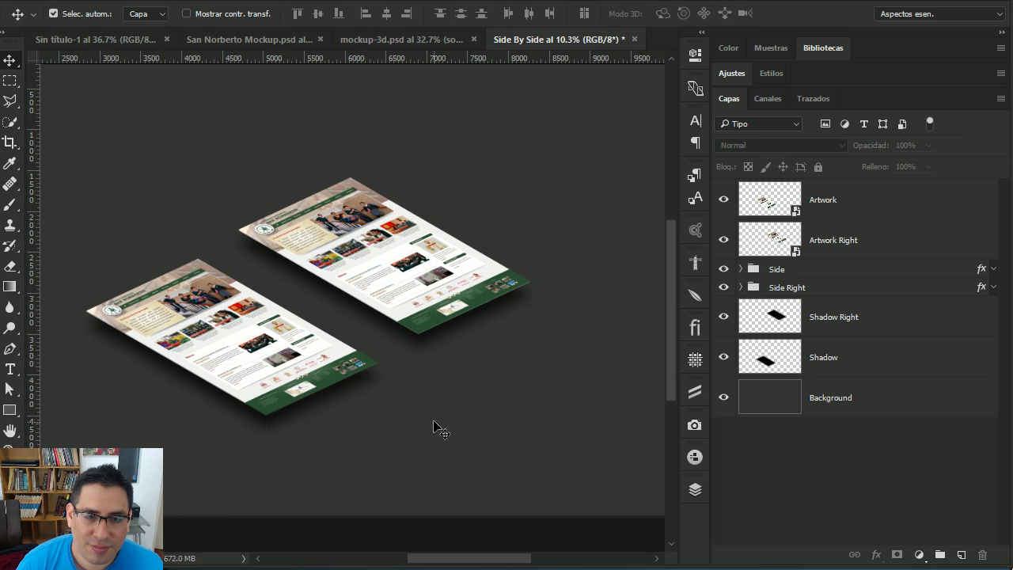
{"action": "scroll", "coordinate": [429, 423], "scroll_direction": "up", "scroll_amount": 1}
{"action": "left_click_drag", "start_coordinate": [310, 384], "coordinate": [492, 421]}
{"action": "scroll", "coordinate": [510, 463], "scroll_direction": "up", "scroll_amount": 1}
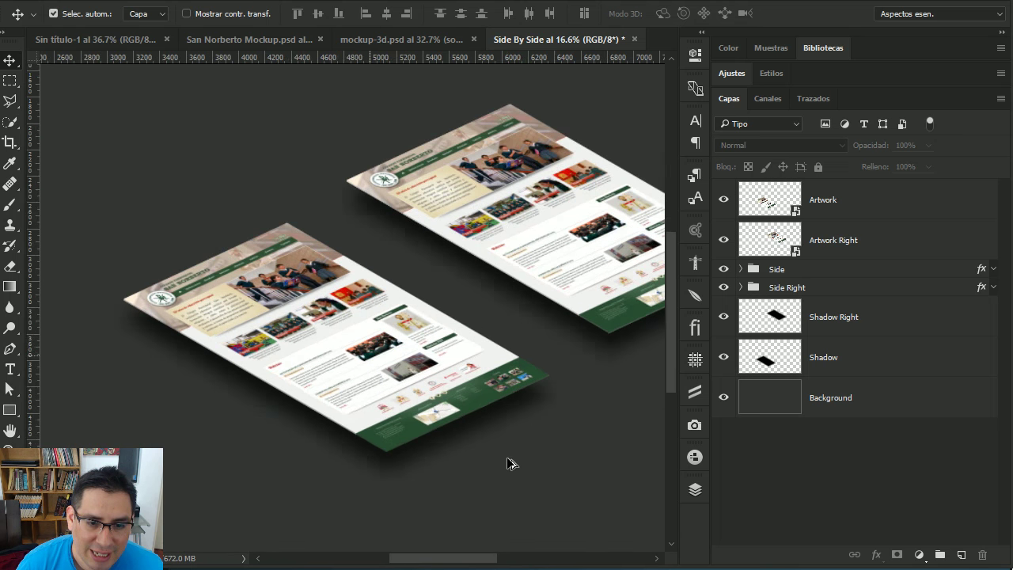
{"action": "scroll", "coordinate": [511, 463], "scroll_direction": "up", "scroll_amount": 2}
{"action": "scroll", "coordinate": [510, 463], "scroll_direction": "up", "scroll_amount": 1}
{"action": "scroll", "coordinate": [510, 463], "scroll_direction": "up", "scroll_amount": 1}
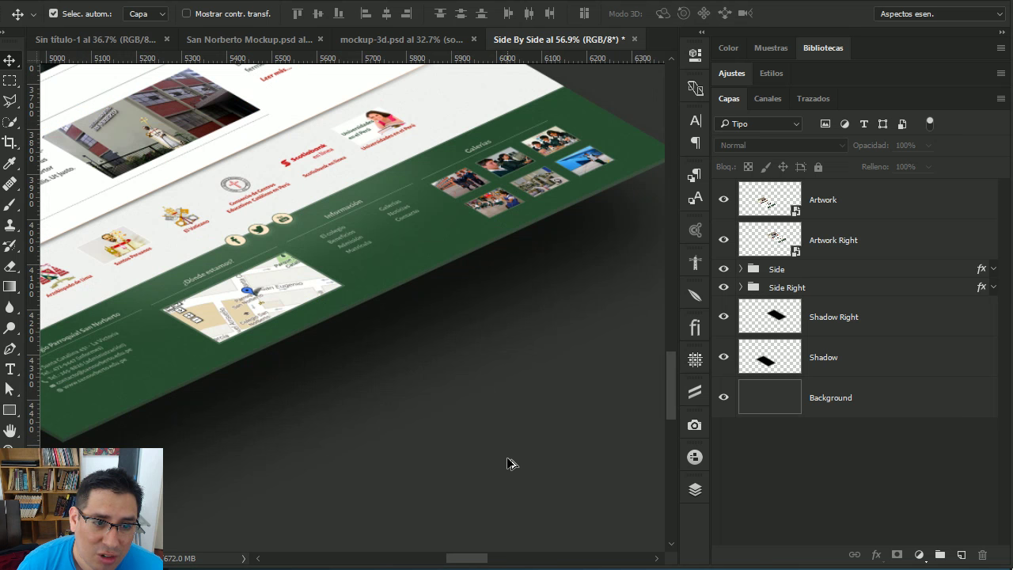
{"action": "scroll", "coordinate": [511, 463], "scroll_direction": "down", "scroll_amount": 1}
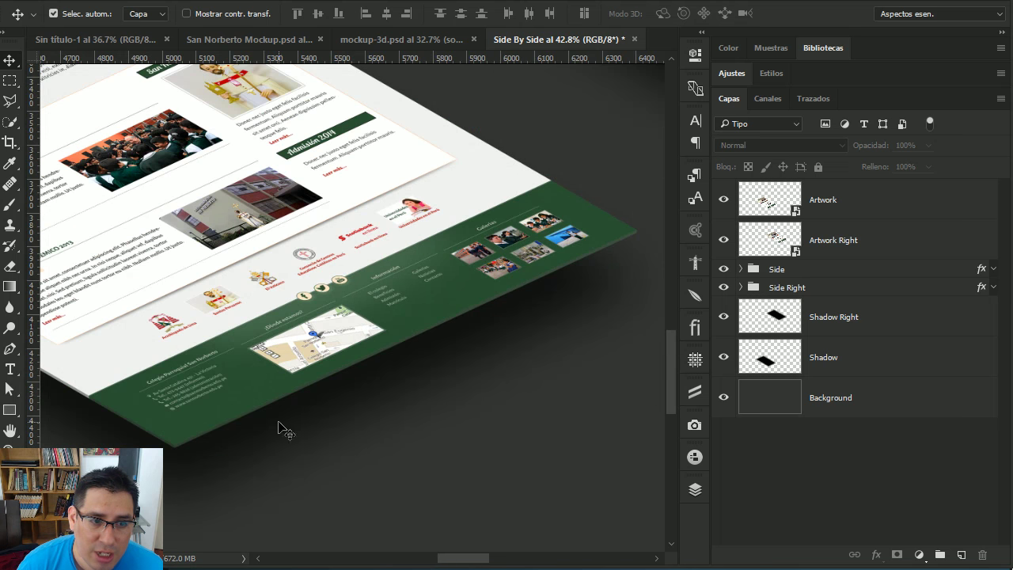
{"action": "left_click_drag", "start_coordinate": [280, 430], "coordinate": [461, 400]}
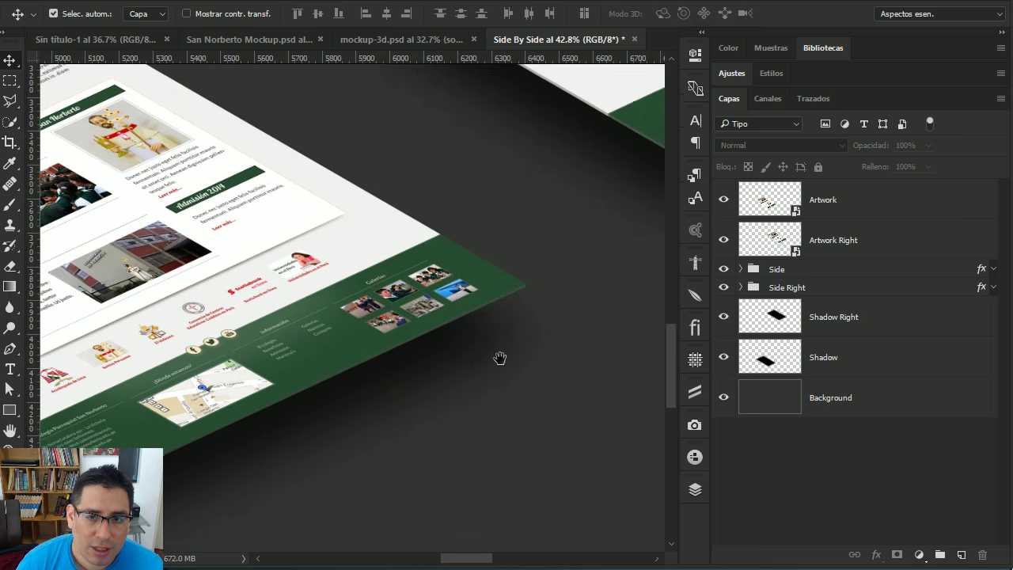
{"action": "mouse_move", "coordinate": [498, 356]}
{"action": "left_mouse_down"}
{"action": "mouse_move", "coordinate": [292, 459]}
{"action": "mouse_move", "coordinate": [284, 475]}
{"action": "left_mouse_up"}
{"action": "scroll", "coordinate": [285, 476], "scroll_direction": "down", "scroll_amount": 2}
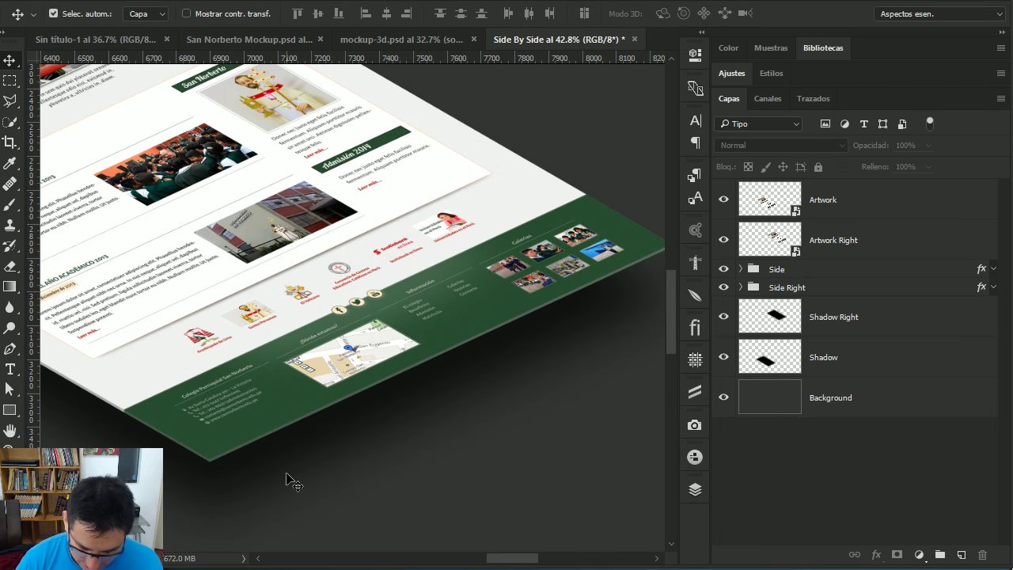
{"action": "scroll", "coordinate": [287, 475], "scroll_direction": "down", "scroll_amount": 2}
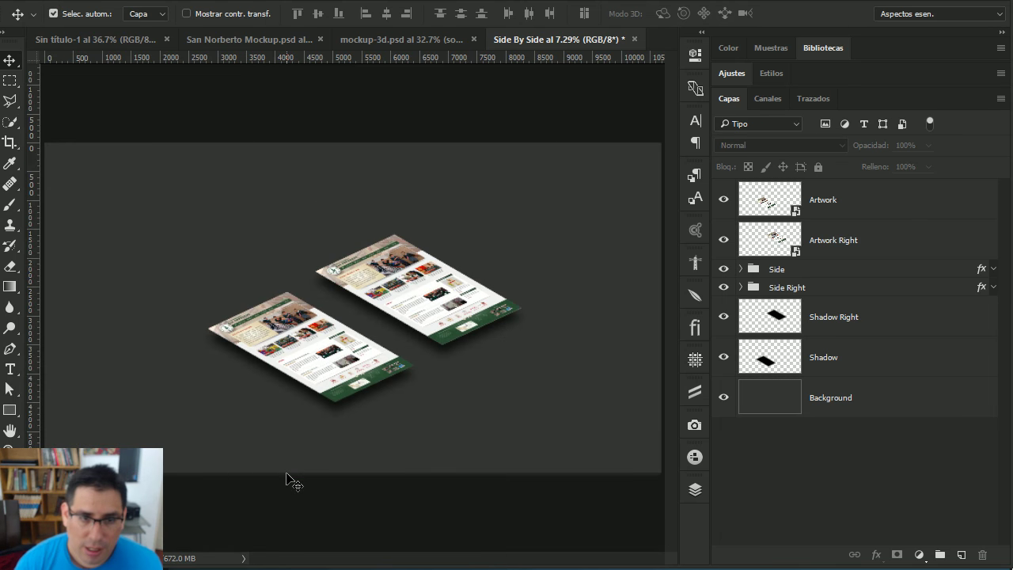
- Flip between mockup-3d.psd and the Side By Side document to compare them, ending on mockup-3d
{"action": "left_click", "coordinate": [389, 41]}
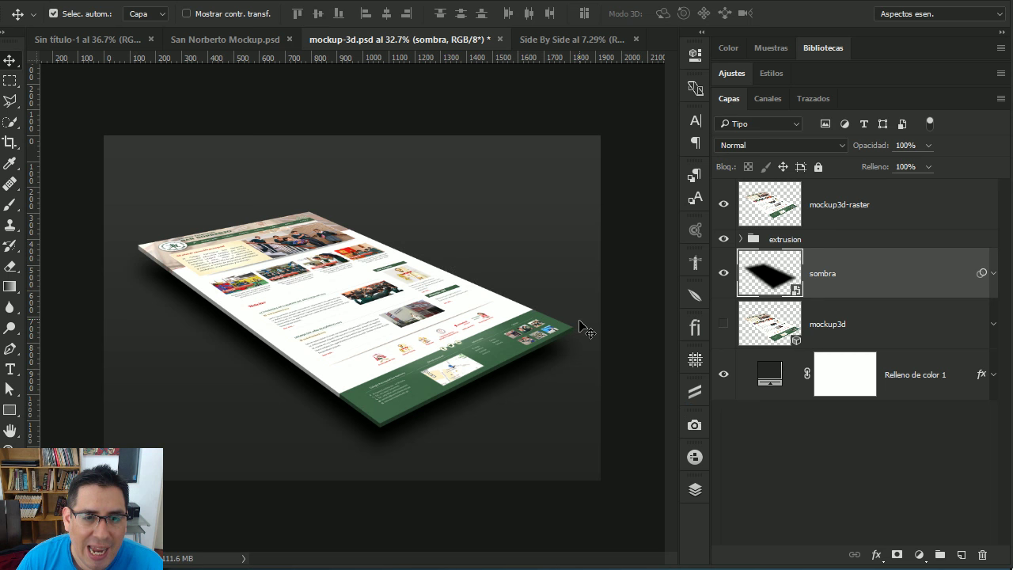
{"action": "left_click", "coordinate": [567, 41]}
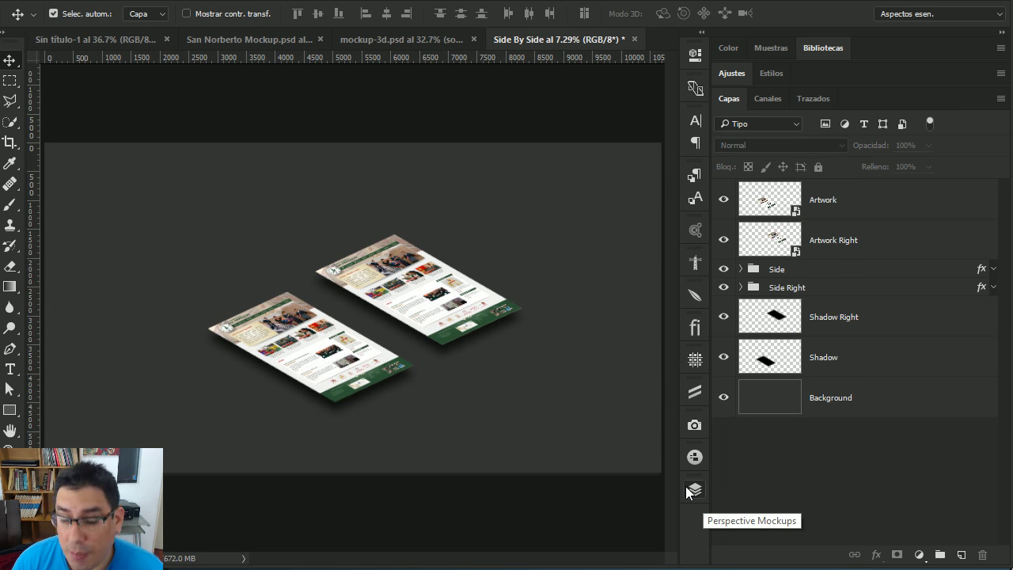
{"action": "left_click", "coordinate": [395, 40]}
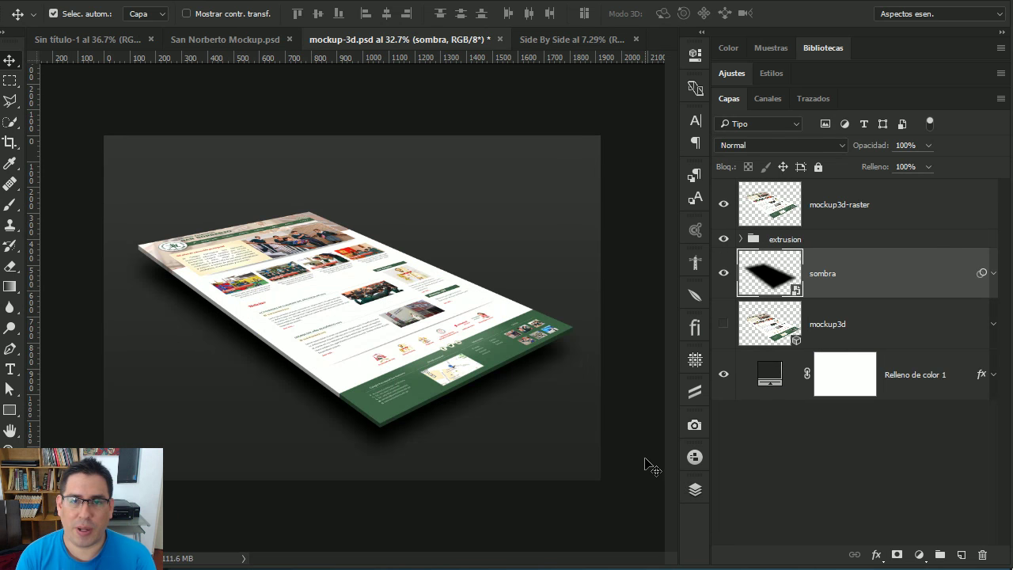